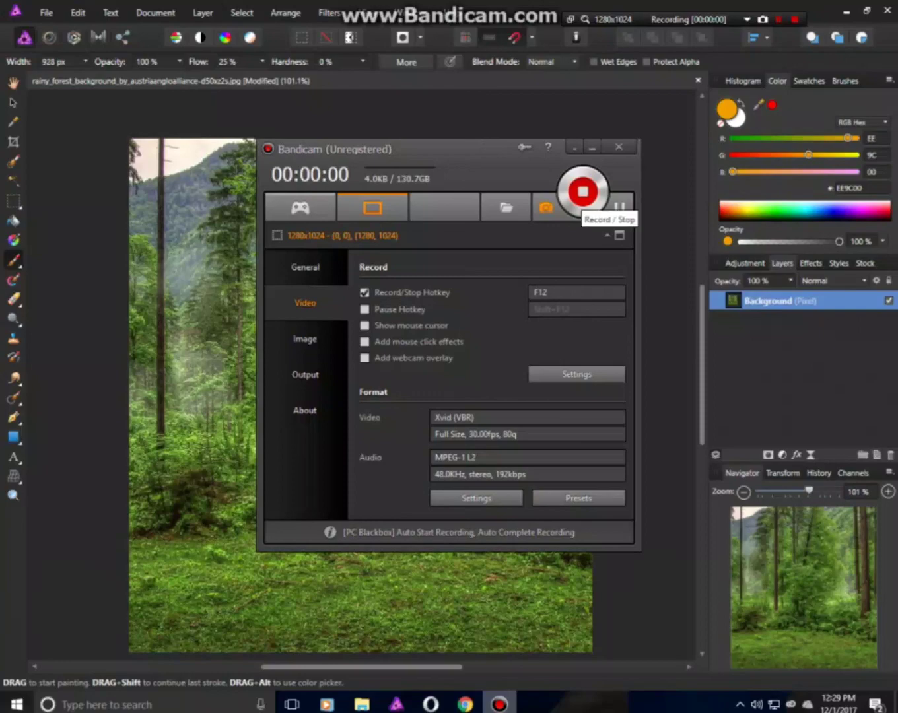
Give the forest photo a 3.7 px Gaussian blur and undo a stray orange brush stroke
click(592, 147)
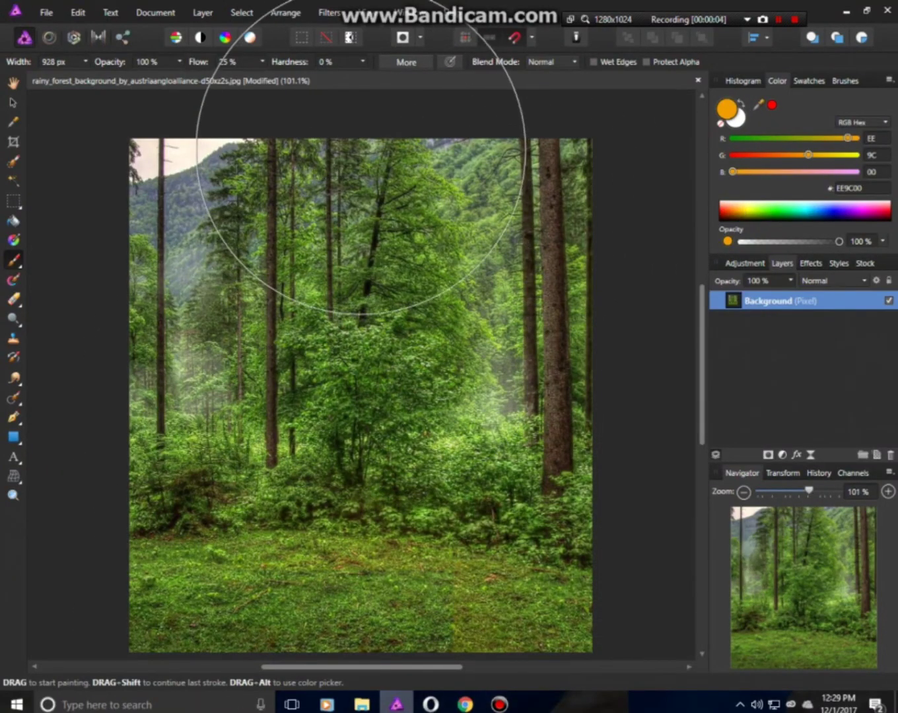
click(328, 13)
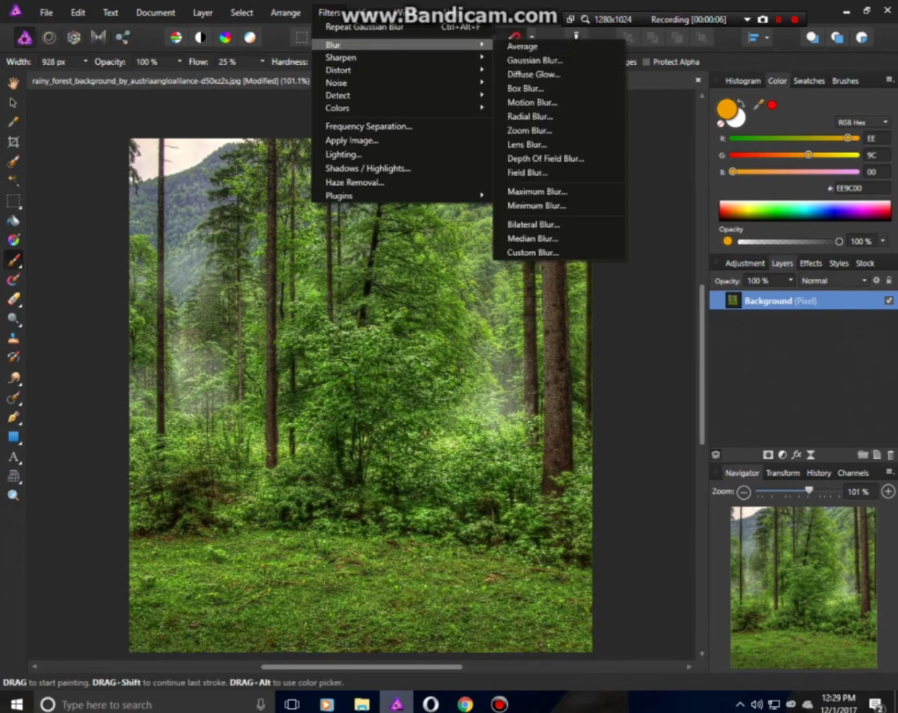
click(522, 59)
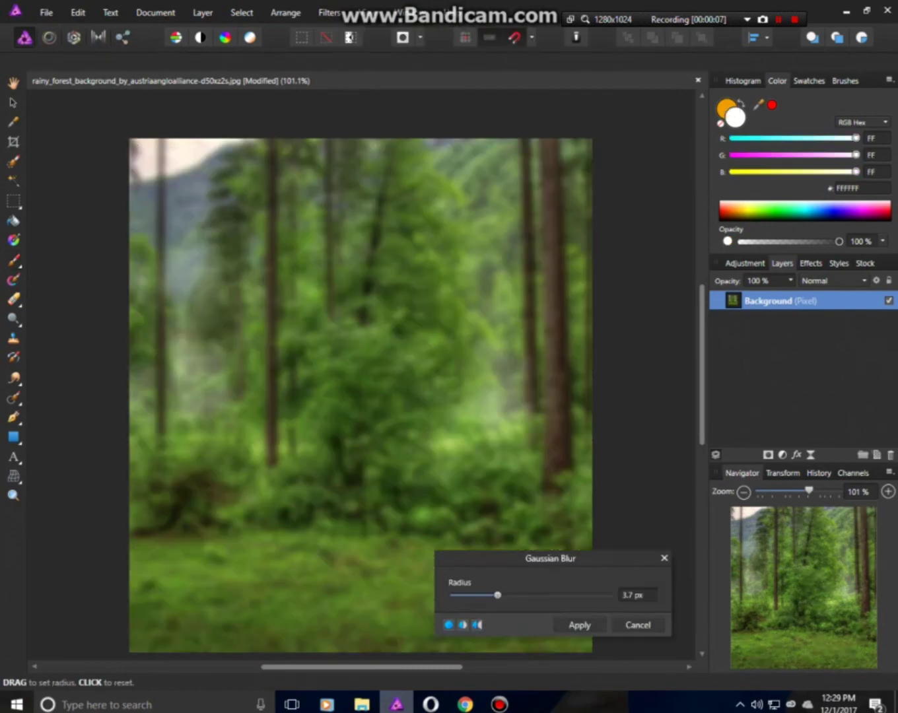
click(579, 625)
key(x)
mouse_move(381, 330)
mouse_down()
mouse_move(415, 297)
mouse_move(396, 309)
mouse_up()
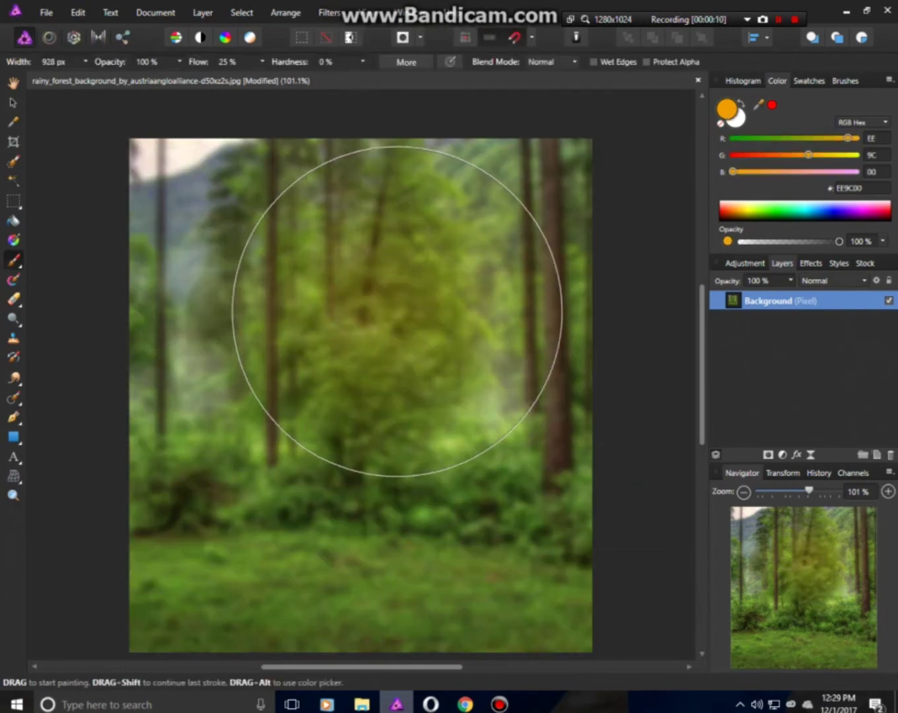
key(ctrl+z)
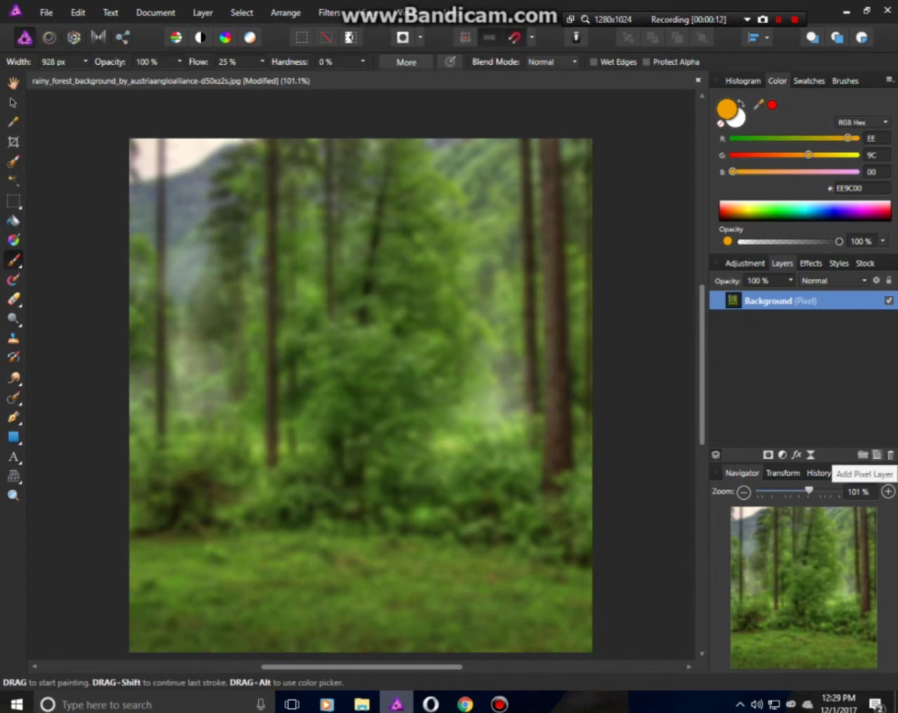
Paint an orange glow over the central and lower trees on a new pixel layer
click(876, 455)
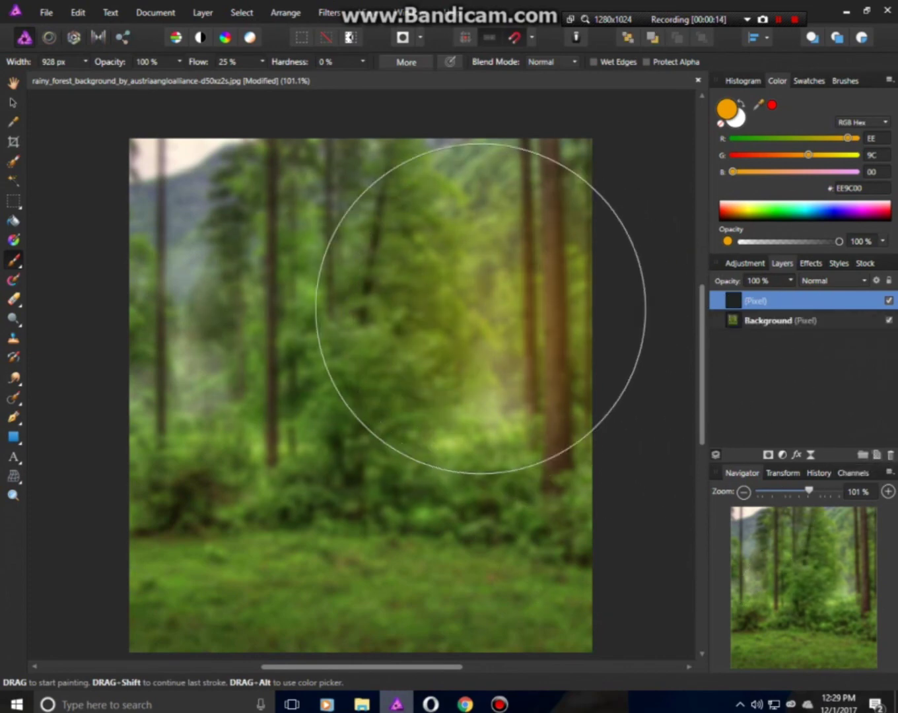
drag(441, 286, 470, 271)
drag(287, 277, 551, 481)
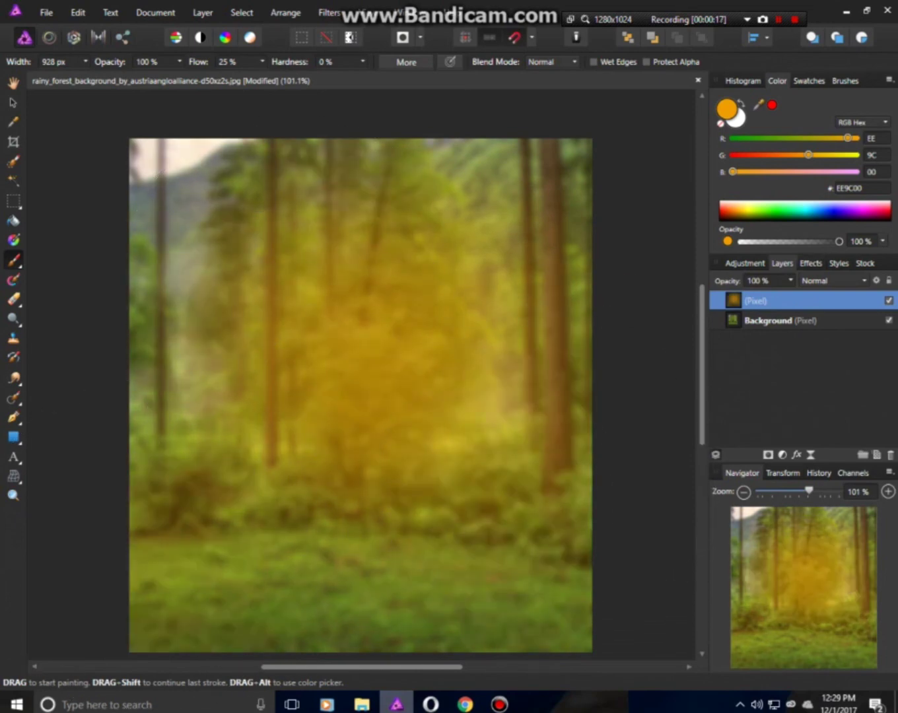
Set the glow layer to Screen blend mode at 75% opacity, then reselect Background
click(832, 280)
click(813, 410)
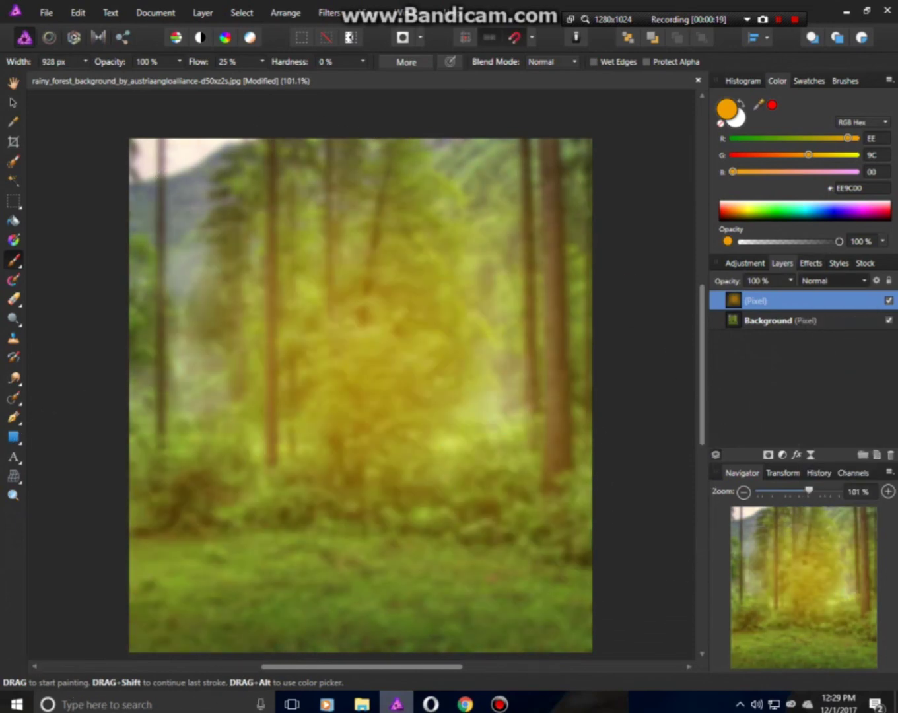
click(790, 281)
drag(791, 295, 775, 294)
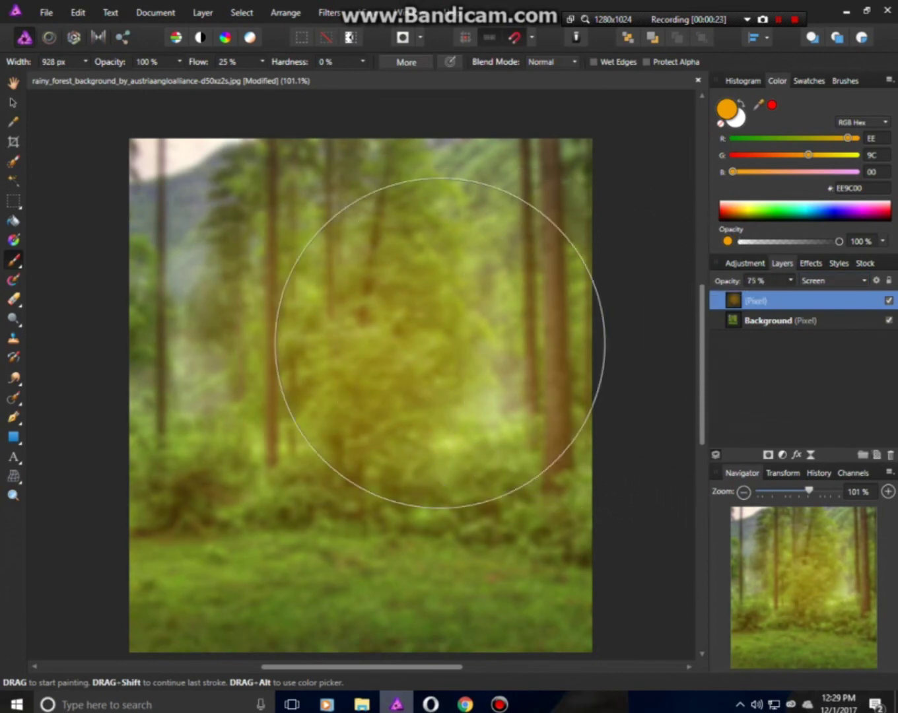
click(777, 321)
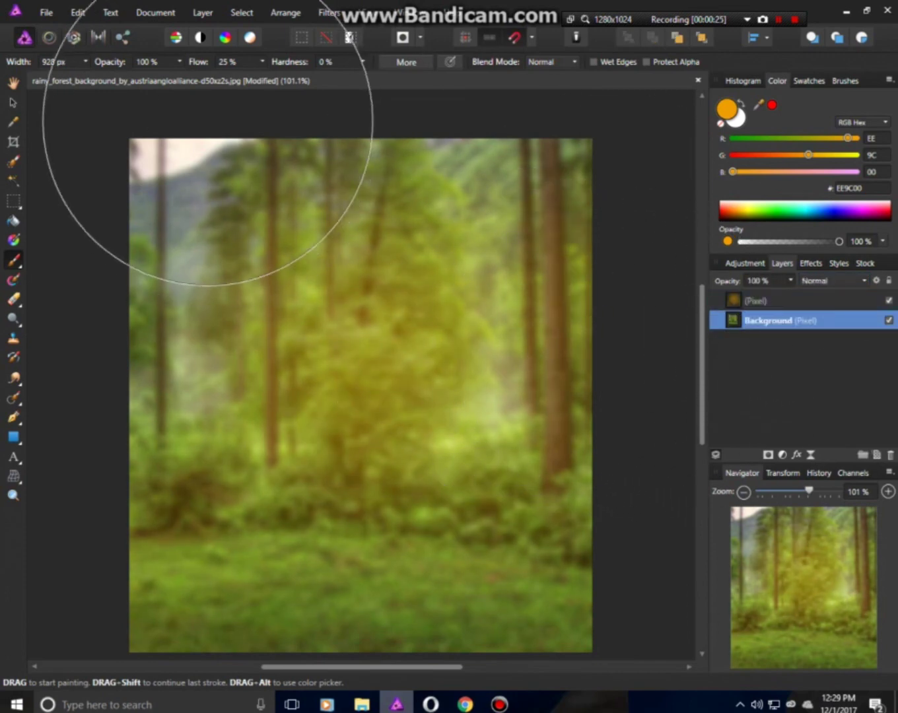
click(329, 12)
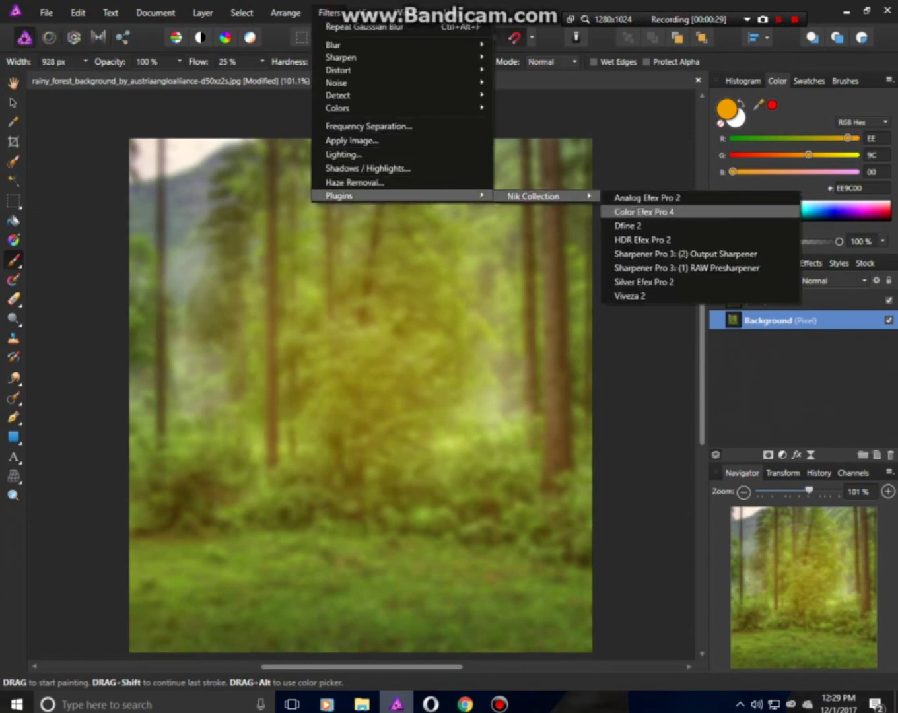
Apply Cross Processing method B02 to the forest in Color Efex Pro 4
click(637, 212)
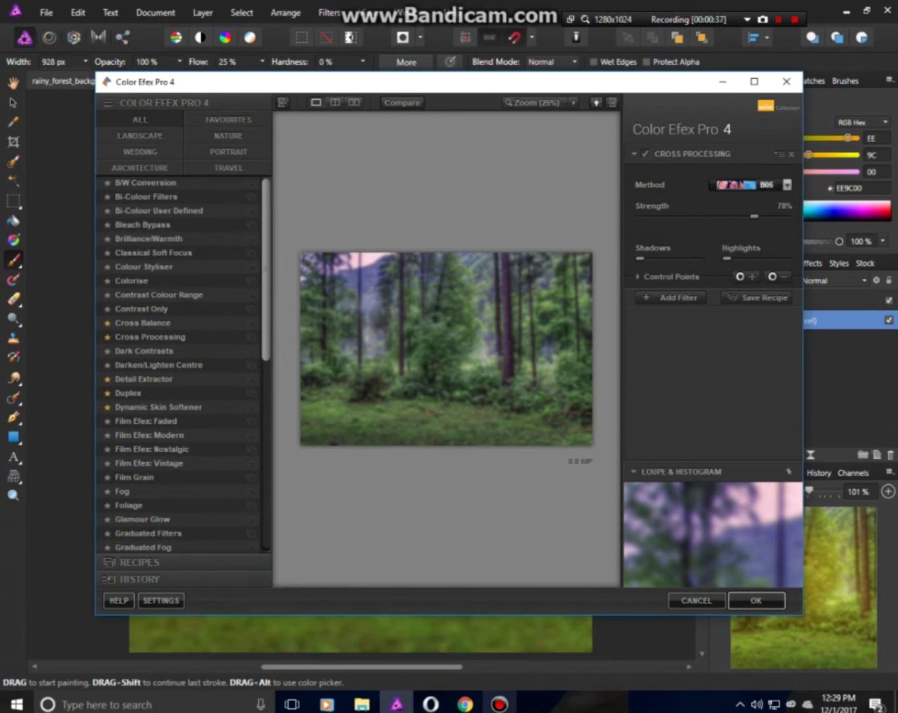
click(753, 186)
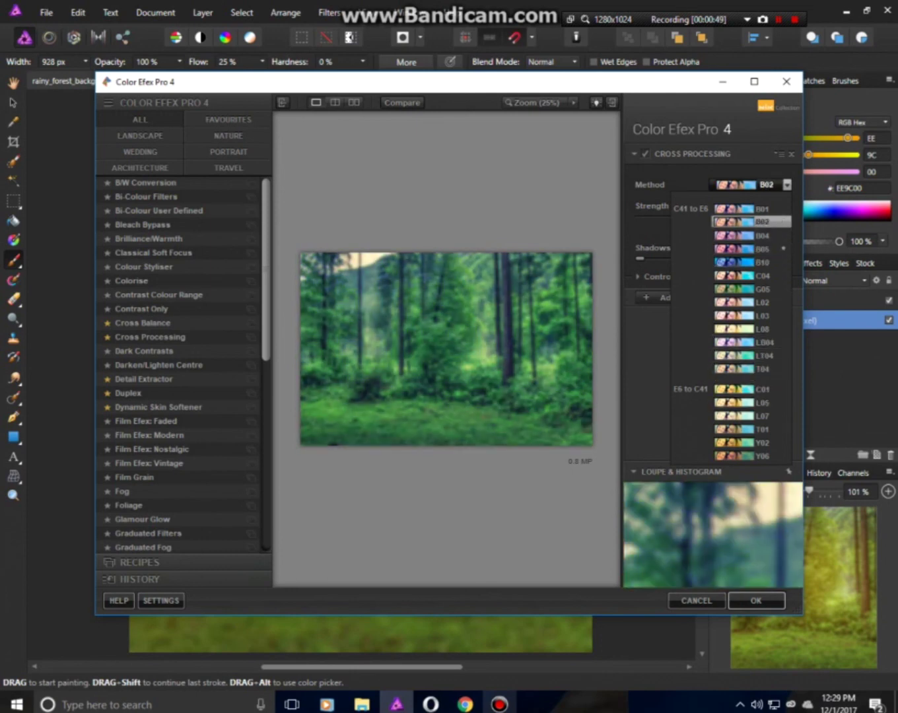
click(734, 222)
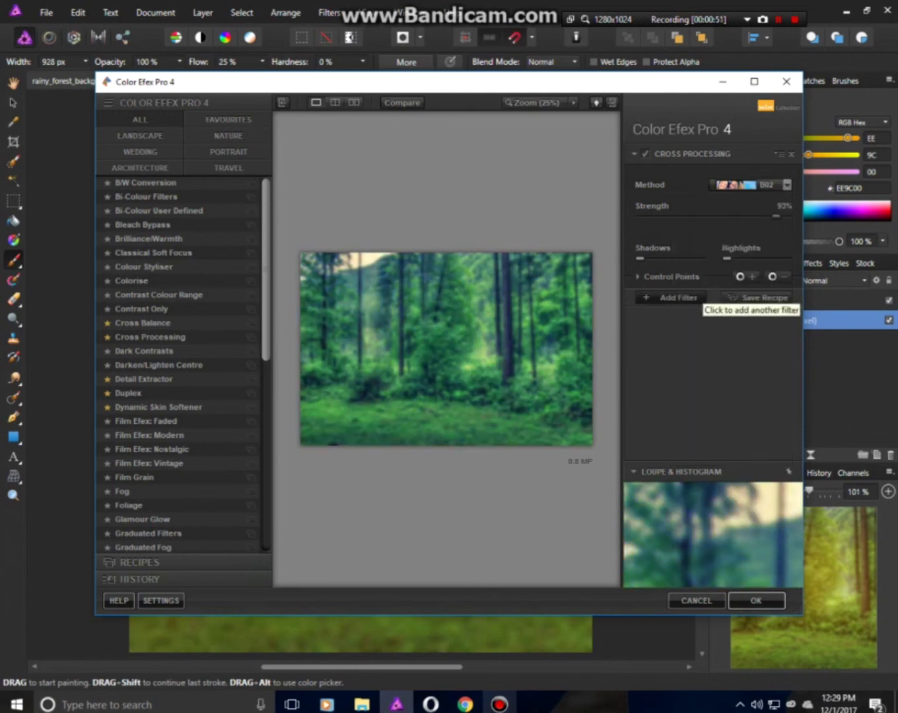
Add Indian Summer method 1 with Enhance Foliage at 83% and apply the effects
click(673, 298)
scroll(198, 464, down, 1)
scroll(198, 464, down, 5)
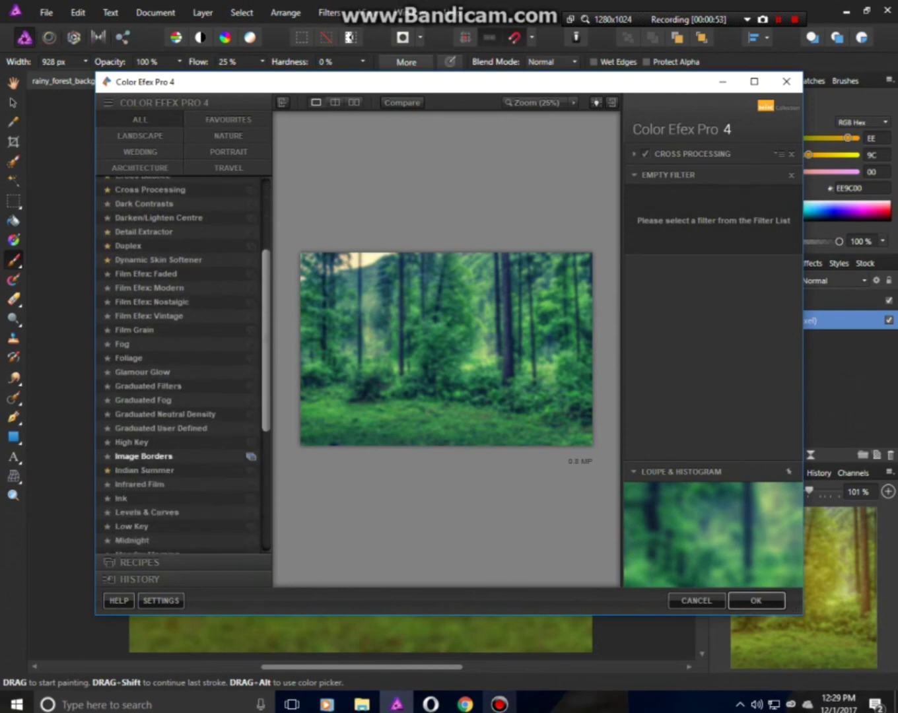
click(169, 470)
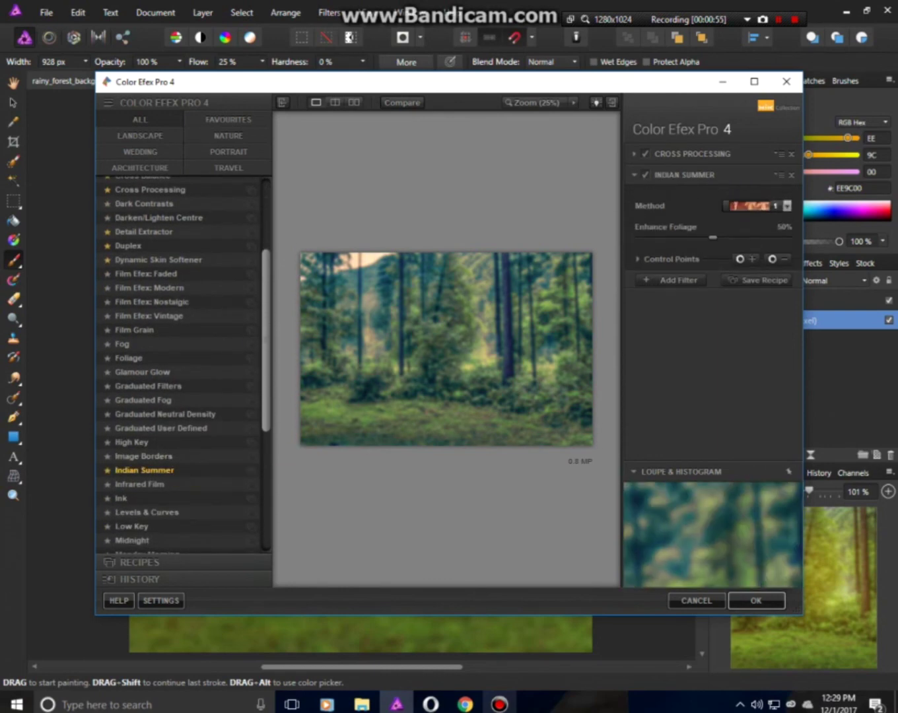
click(786, 207)
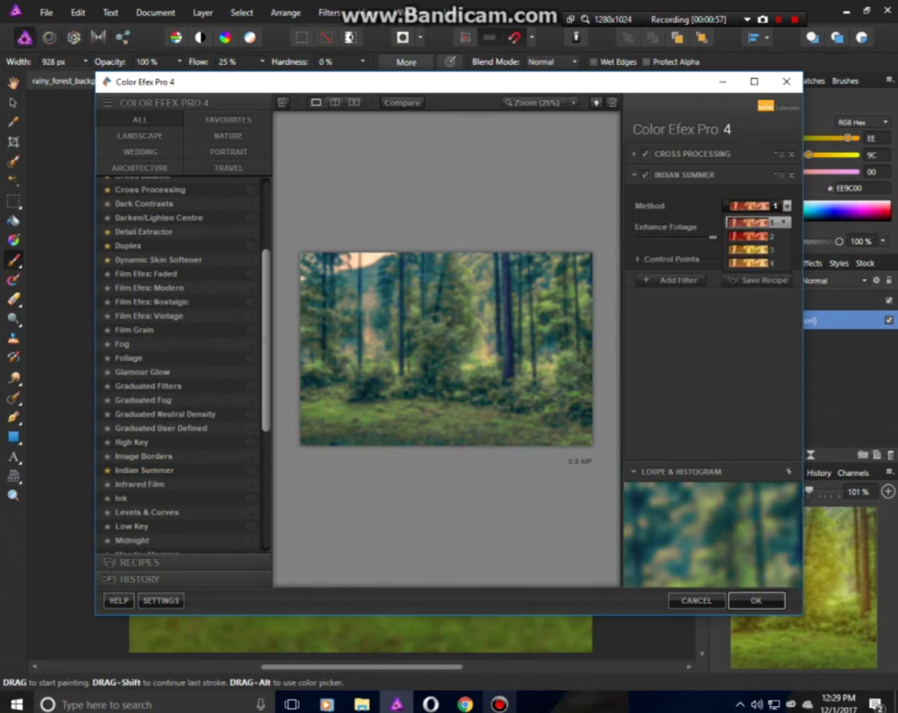
click(749, 222)
drag(712, 236, 761, 237)
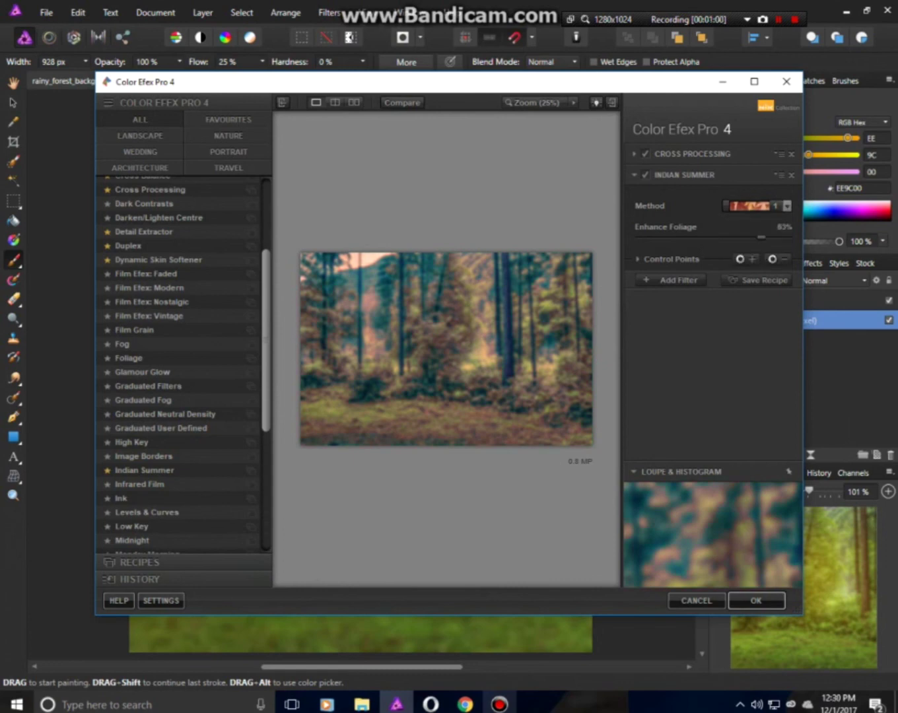
click(673, 280)
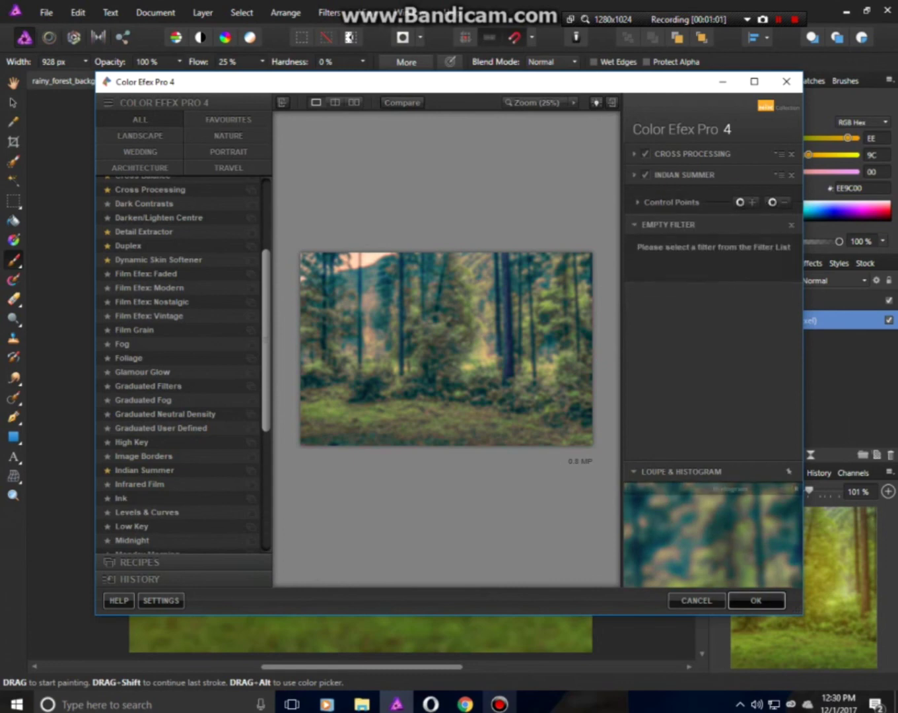
click(757, 600)
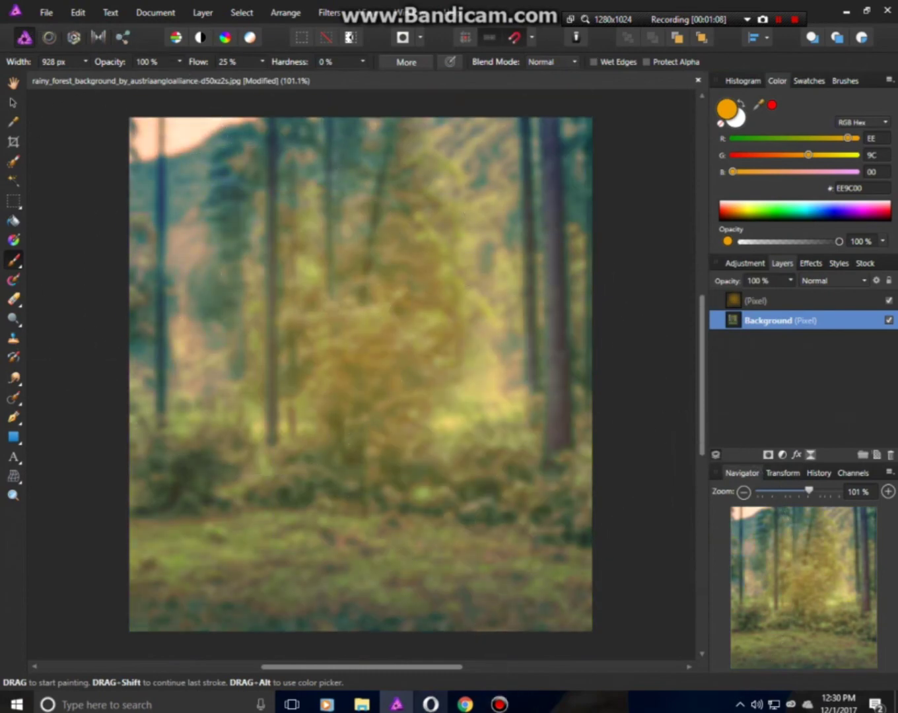
Try a live Lighting filter on the forest, then discard it
click(811, 454)
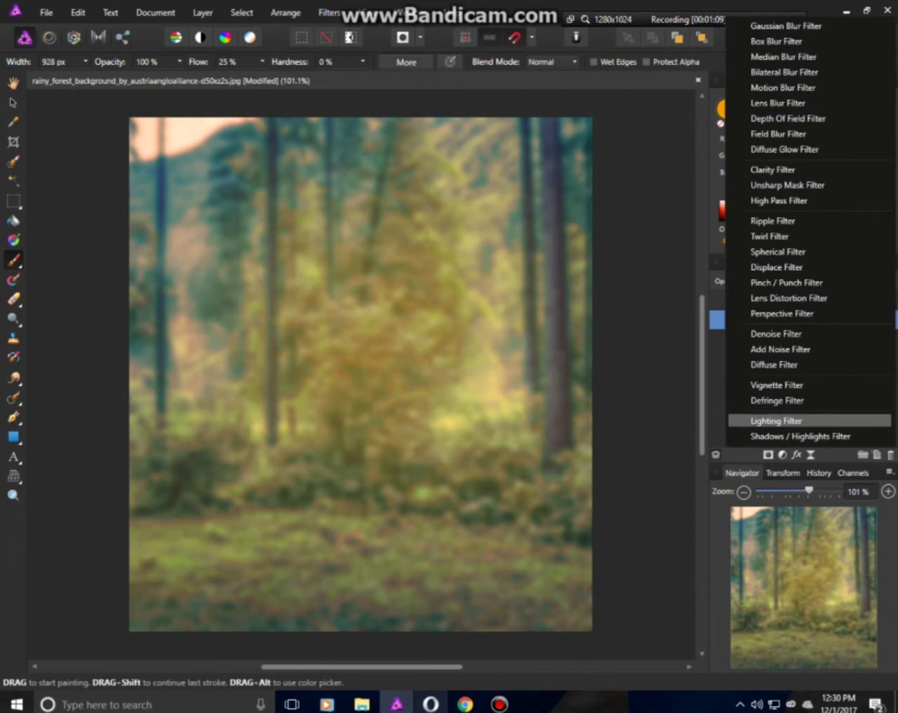
click(776, 421)
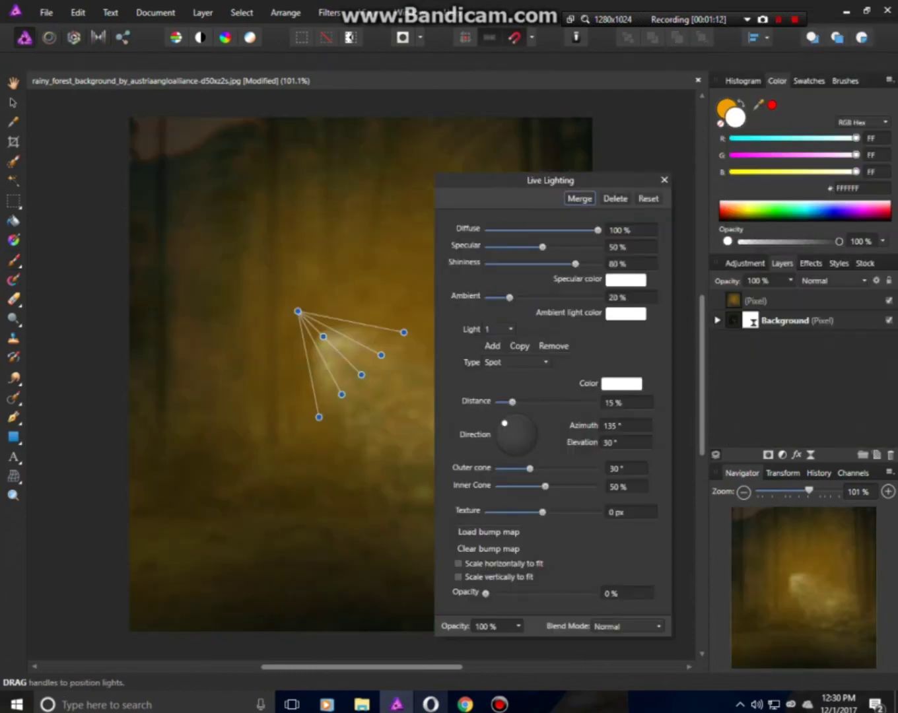
key(ctrl+z)
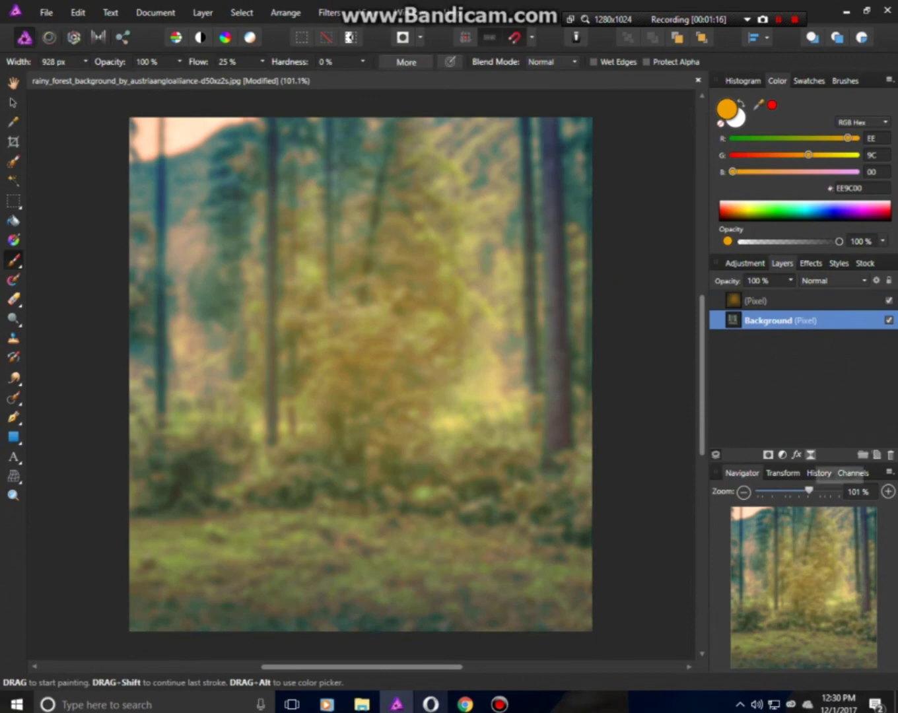
Add a live Vignette: exposure -1.333, hardness 64%, scale 151%, Normal blend mode
click(811, 455)
click(780, 385)
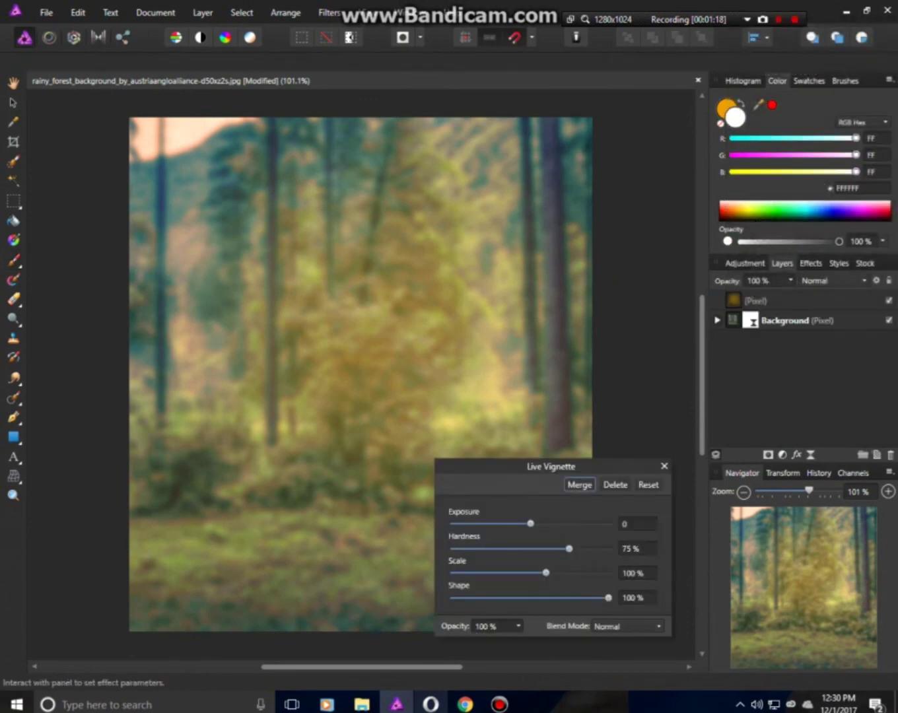
mouse_move(530, 524)
mouse_down()
mouse_move(491, 523)
mouse_move(504, 523)
mouse_up()
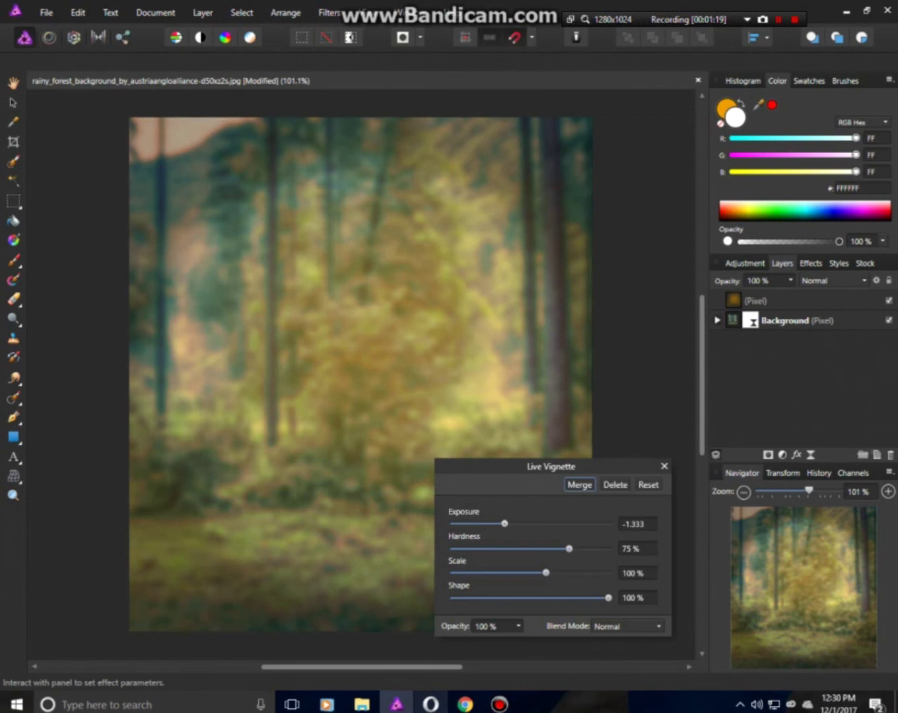
mouse_move(568, 549)
mouse_down()
mouse_move(515, 548)
mouse_move(553, 548)
mouse_move(561, 572)
mouse_move(592, 572)
mouse_move(561, 572)
mouse_up()
click(627, 625)
scroll(620, 528, down, 2)
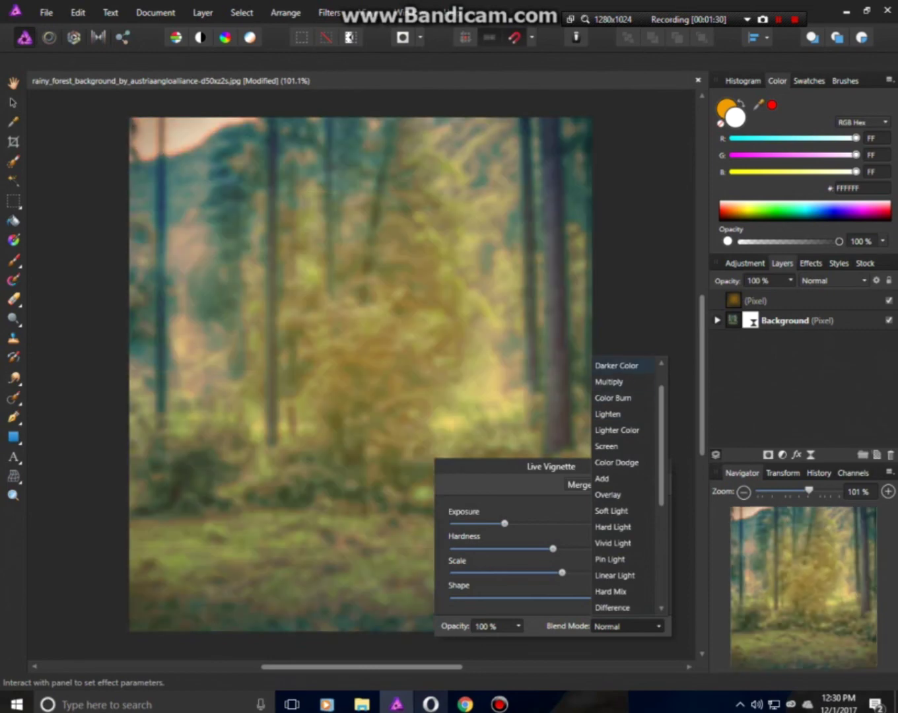
scroll(621, 429, up, 2)
click(610, 365)
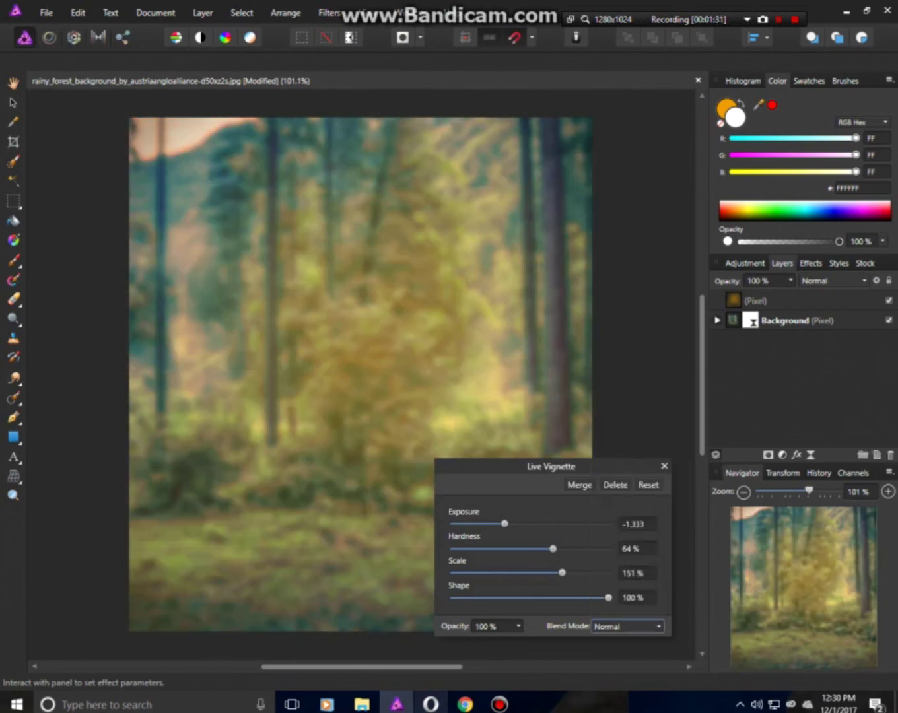
click(664, 466)
click(779, 320)
click(14, 259)
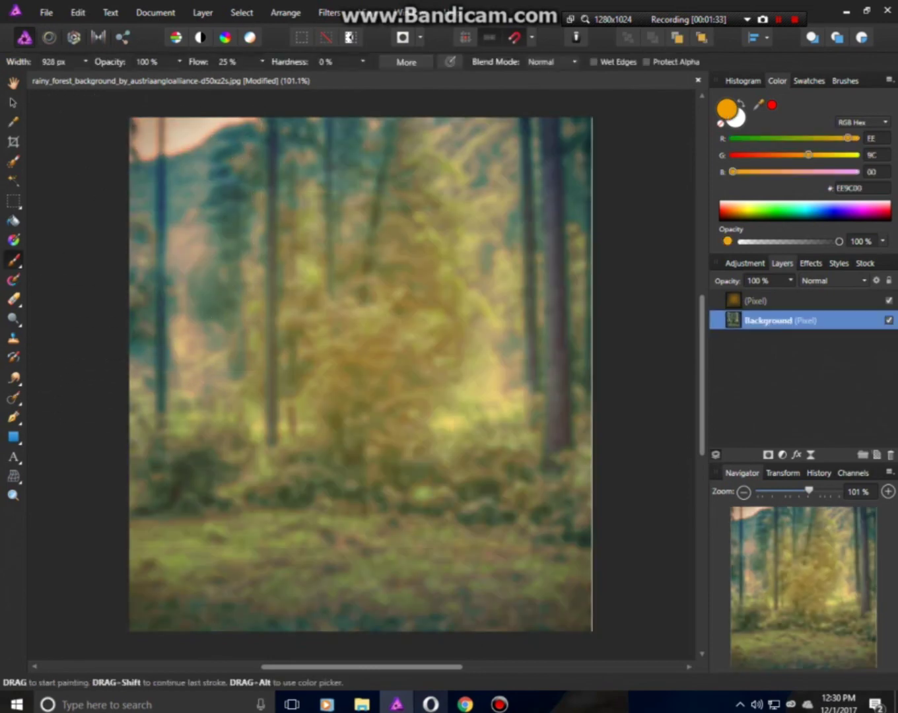
click(47, 12)
Place the rosa13 photo of the woman into the document
click(60, 287)
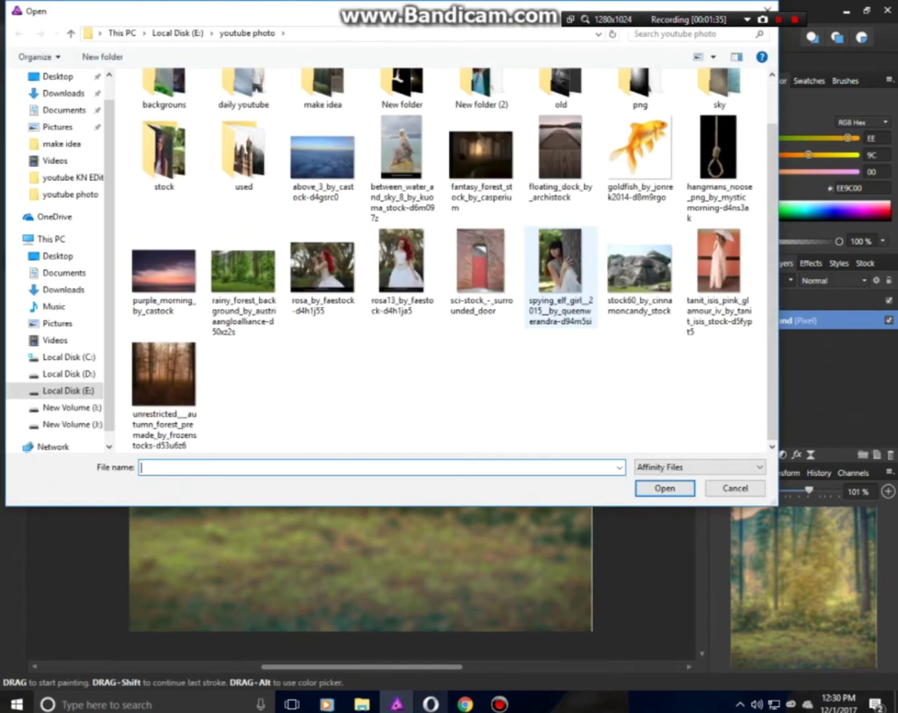
click(401, 264)
double_click(401, 263)
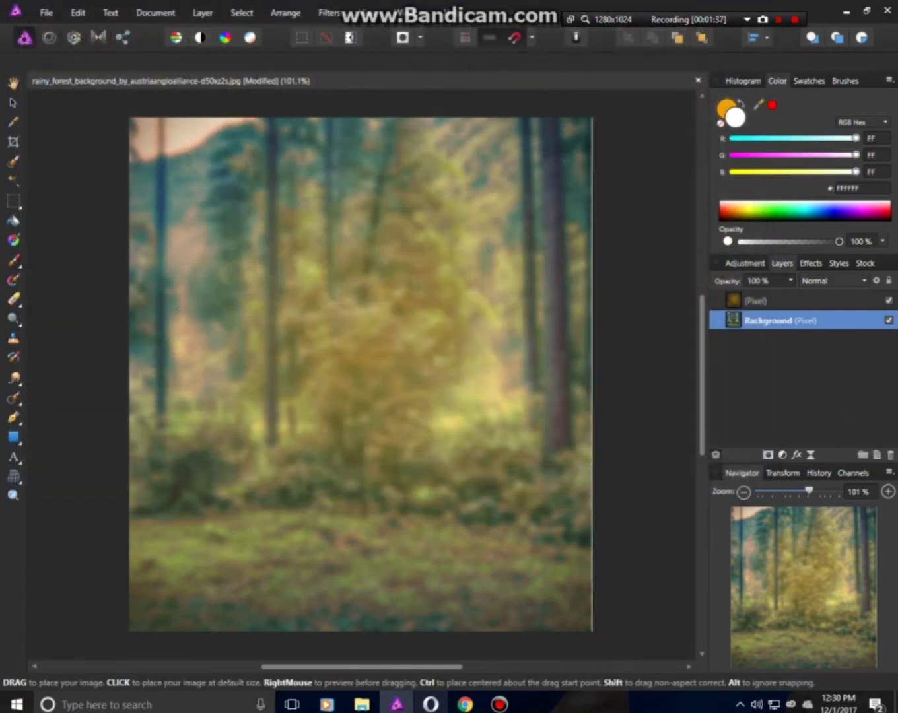
drag(212, 230, 615, 660)
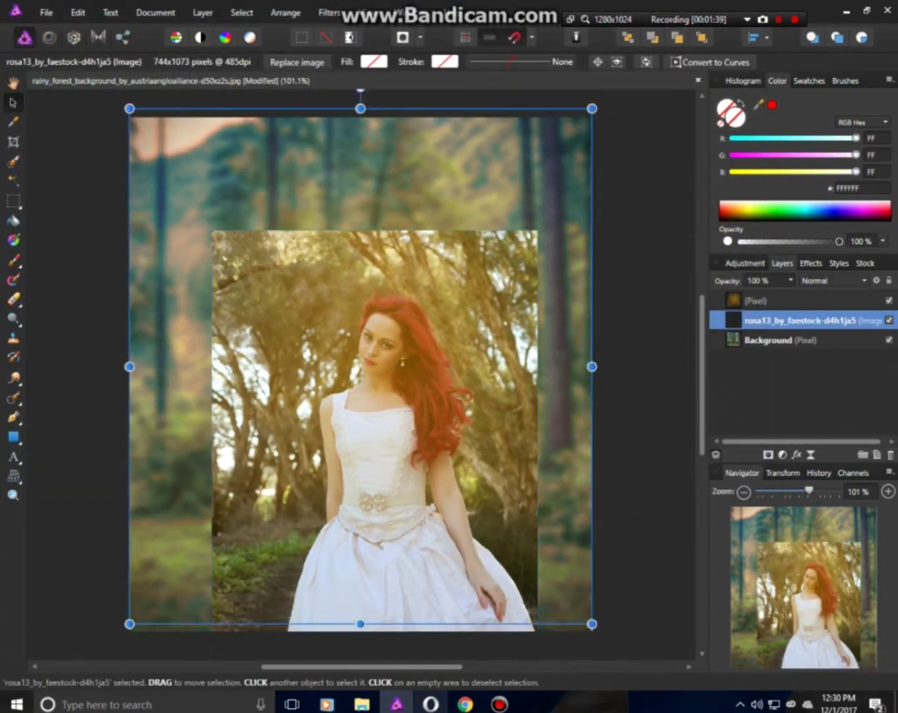
Move rosa13 above the warm overlay, enlarge it and shift it down to the canvas bottom
click(755, 300)
drag(353, 348, 355, 375)
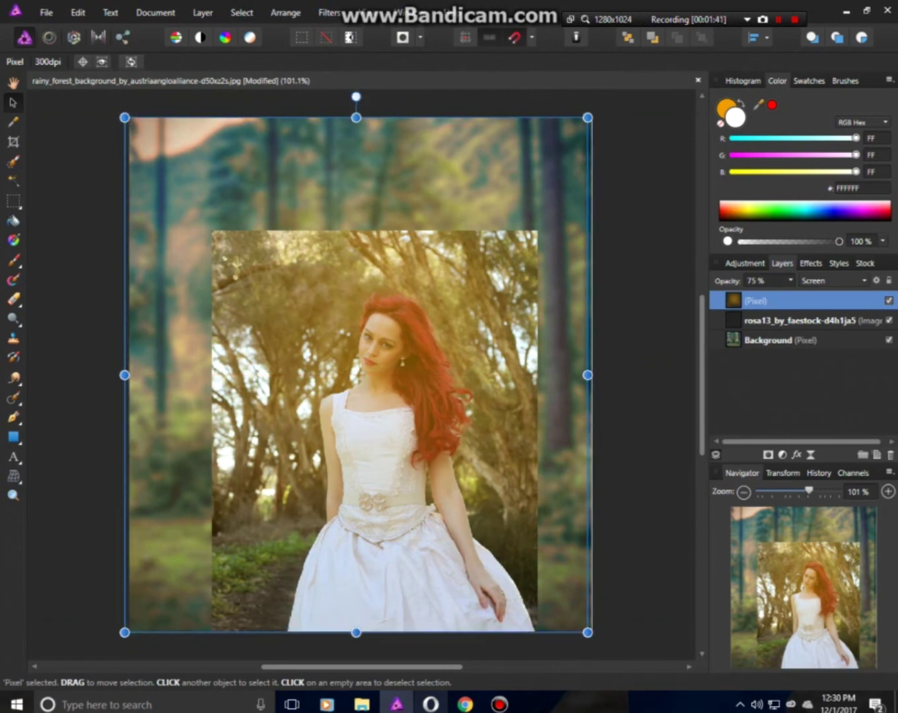
click(780, 320)
drag(779, 320, 779, 297)
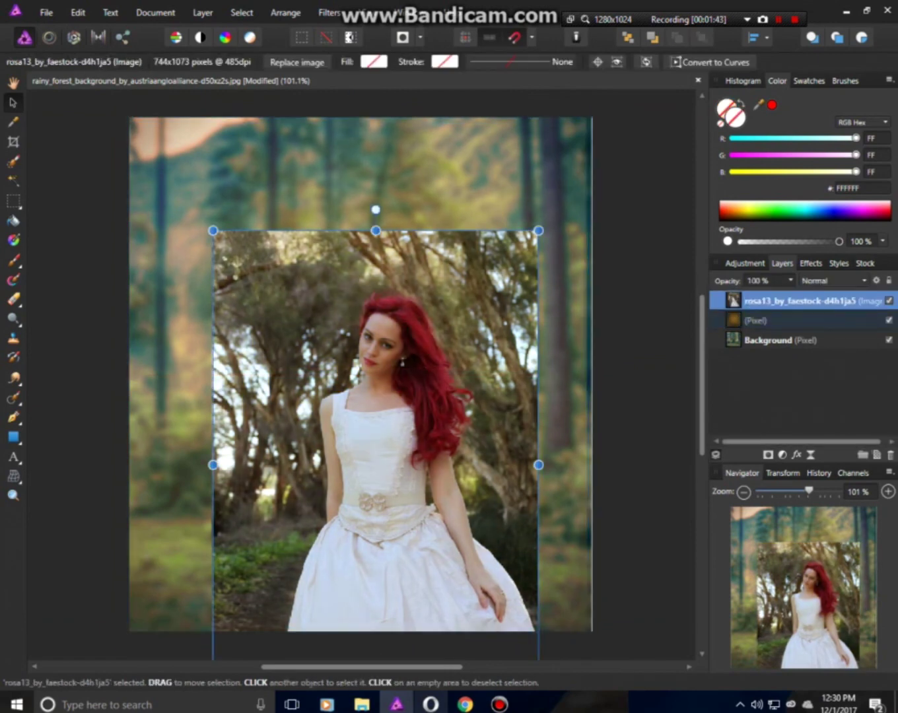
drag(373, 429, 359, 244)
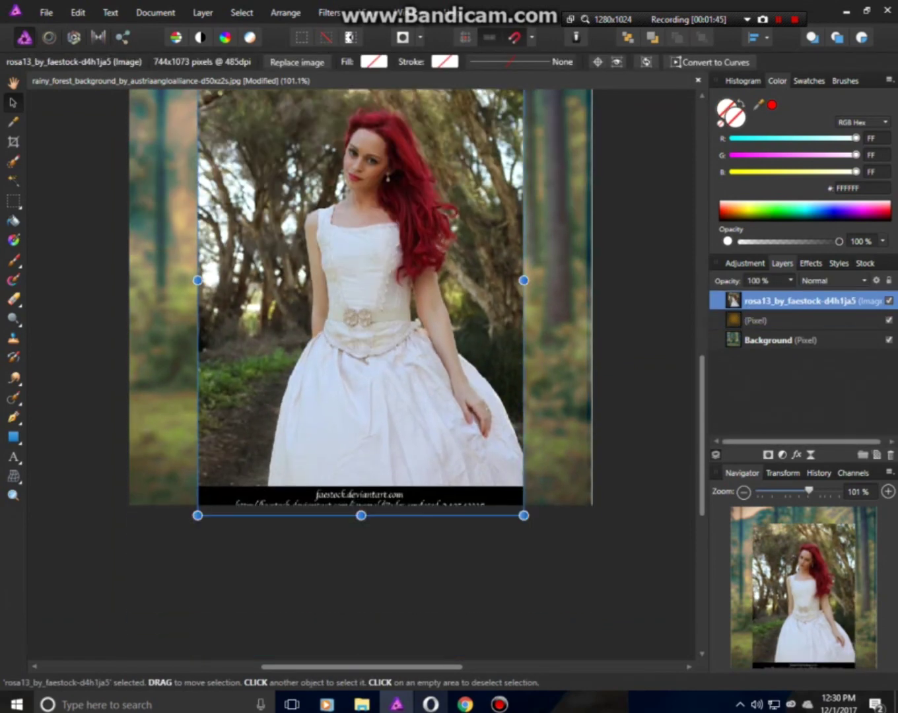
drag(522, 514, 556, 561)
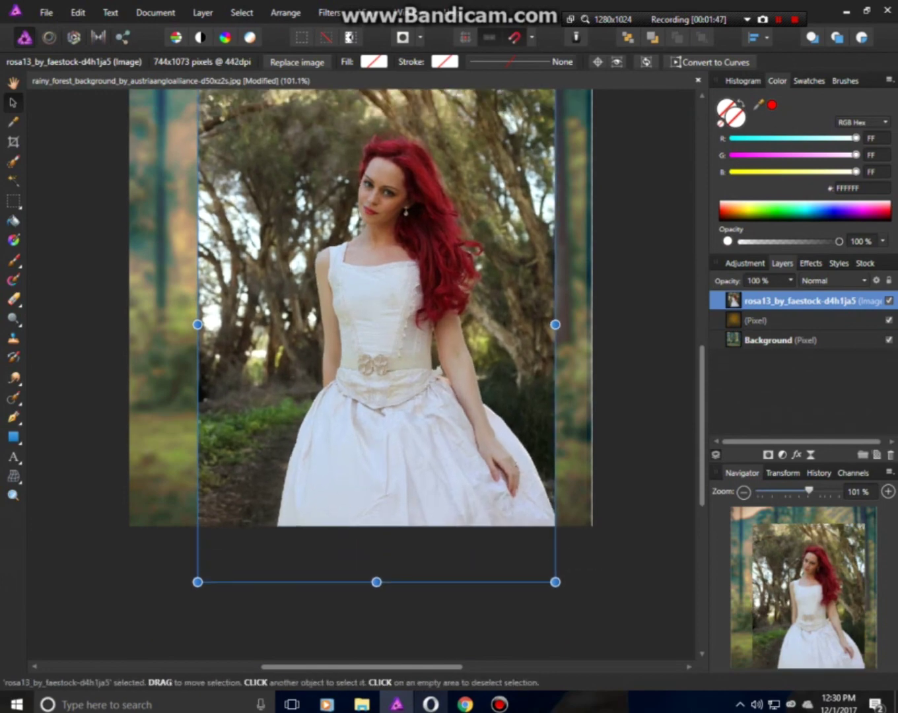
drag(377, 304, 377, 366)
Brush a selection over the trees left, above and right of the woman's hair
click(13, 162)
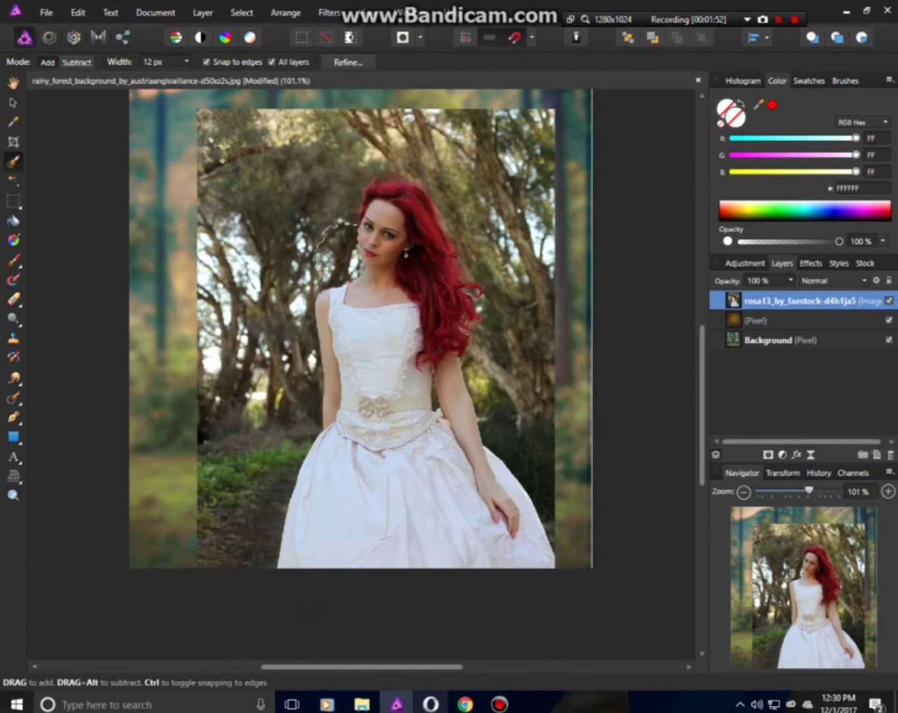
drag(346, 220, 181, 158)
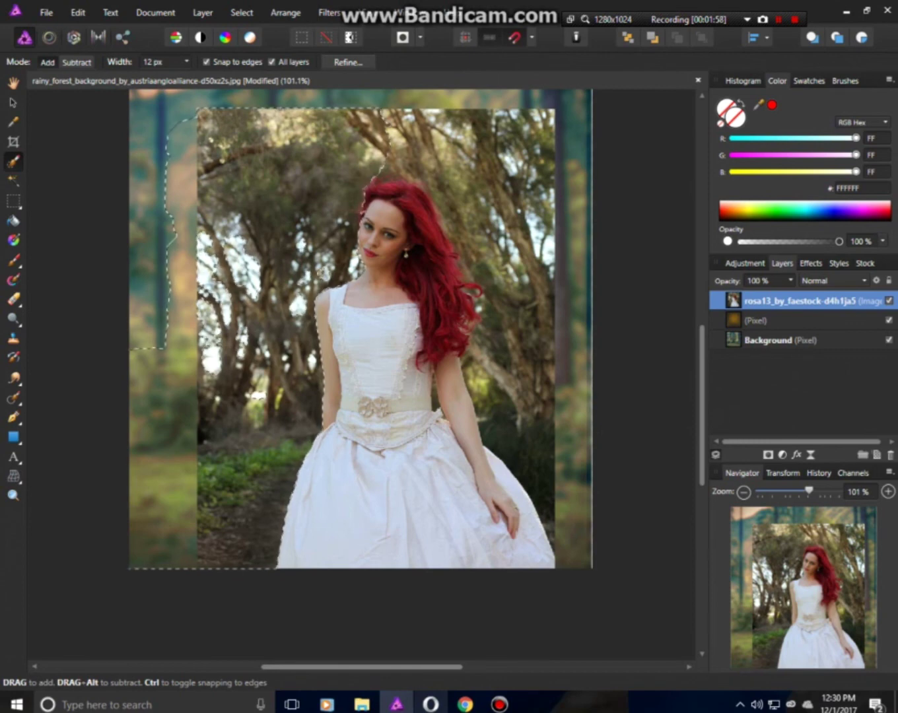
mouse_move(396, 142)
mouse_down()
mouse_move(522, 142)
mouse_move(508, 396)
mouse_move(568, 456)
mouse_up()
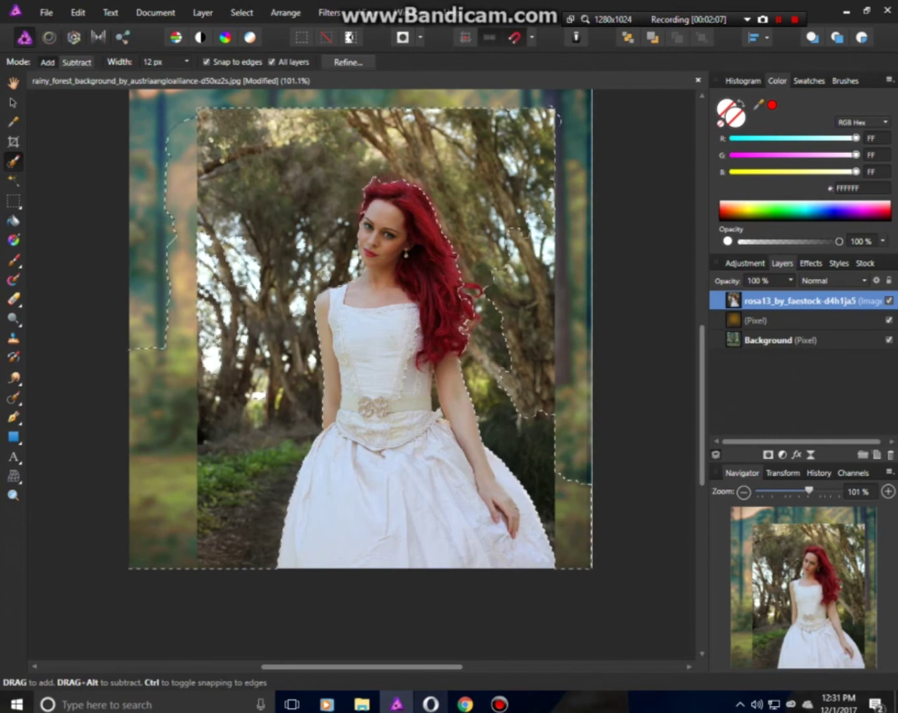
drag(518, 396, 557, 122)
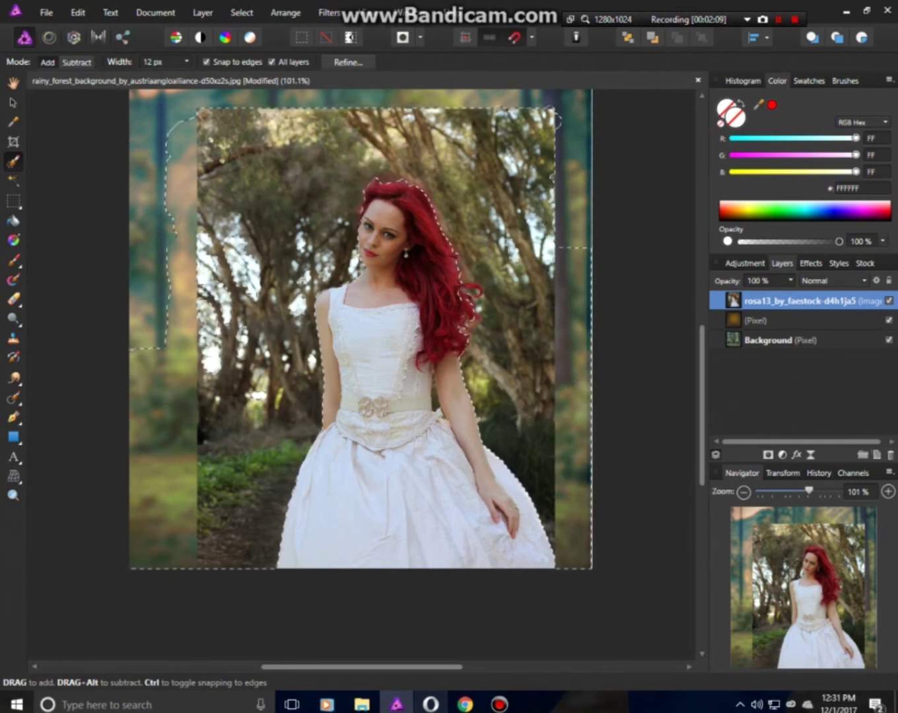
drag(557, 122, 581, 162)
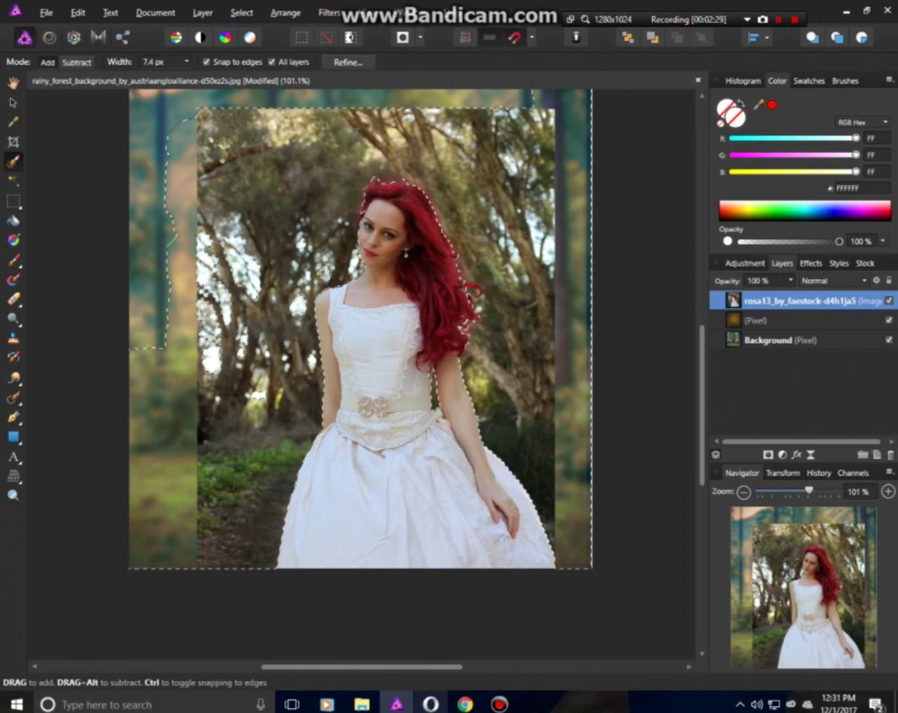
Erase the selected tree background above and around the woman's head
key(e)
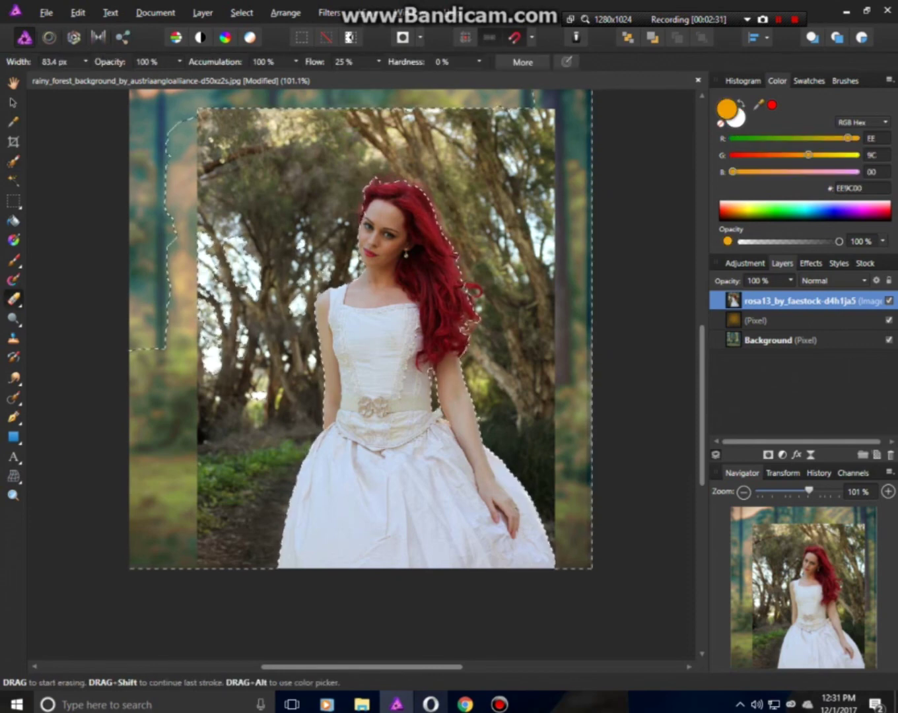
drag(244, 224, 356, 218)
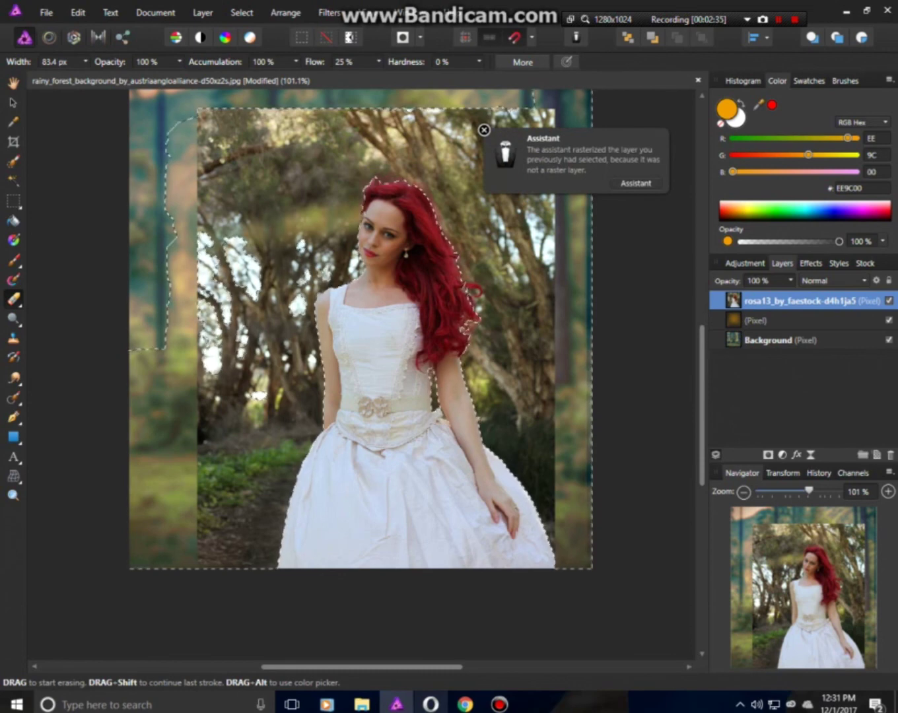
key(w)
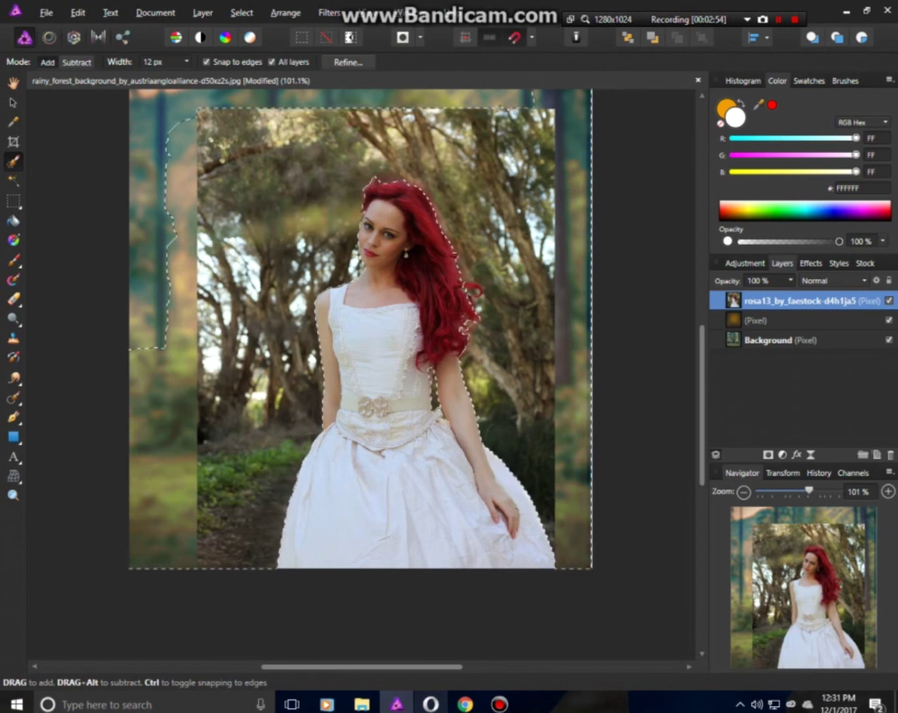
key(e)
mouse_move(205, 186)
mouse_down()
mouse_move(475, 142)
mouse_move(277, 132)
mouse_move(542, 117)
mouse_up()
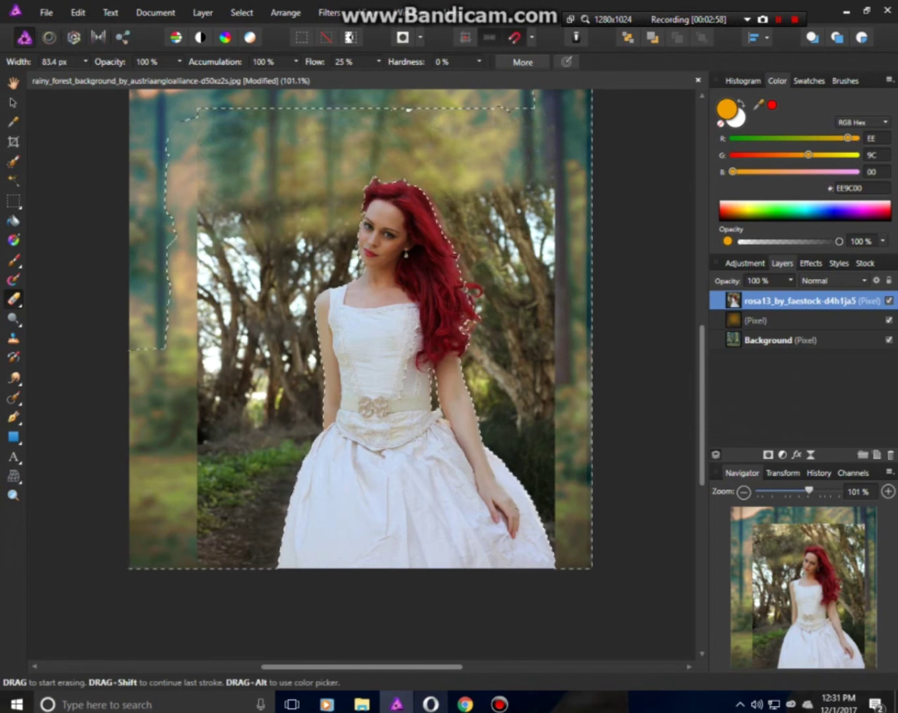
mouse_move(217, 224)
mouse_down()
mouse_move(548, 218)
mouse_move(218, 207)
mouse_up()
mouse_move(205, 252)
mouse_down()
mouse_move(548, 244)
mouse_move(201, 276)
mouse_move(551, 304)
mouse_move(257, 298)
mouse_up()
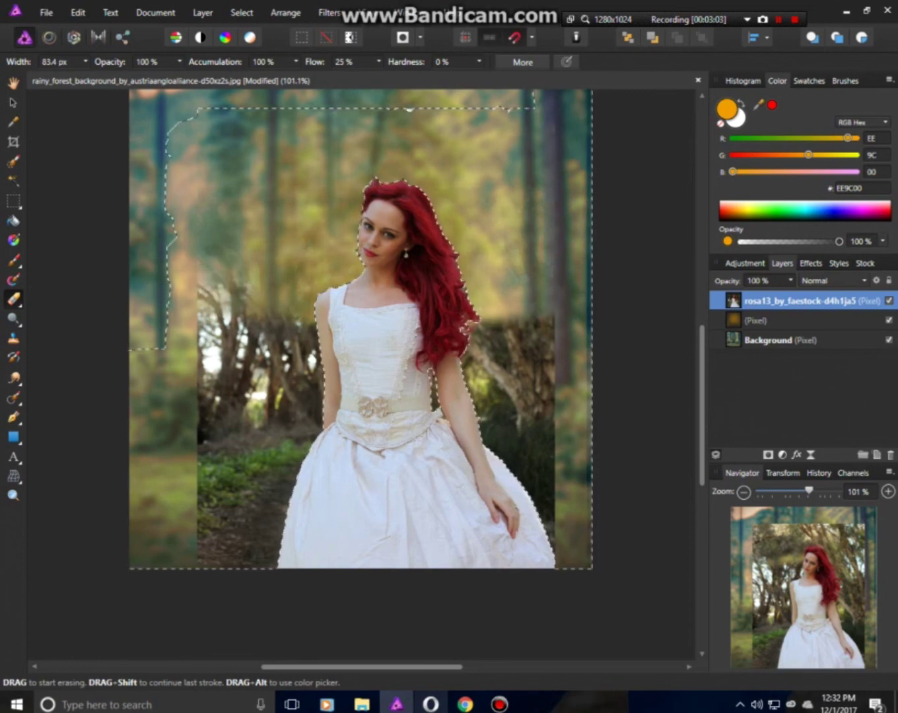
Erase the background beside her waist and dress, including the dark bottom-left patch
mouse_move(205, 346)
mouse_down()
mouse_move(522, 341)
mouse_move(201, 314)
mouse_move(548, 336)
mouse_up()
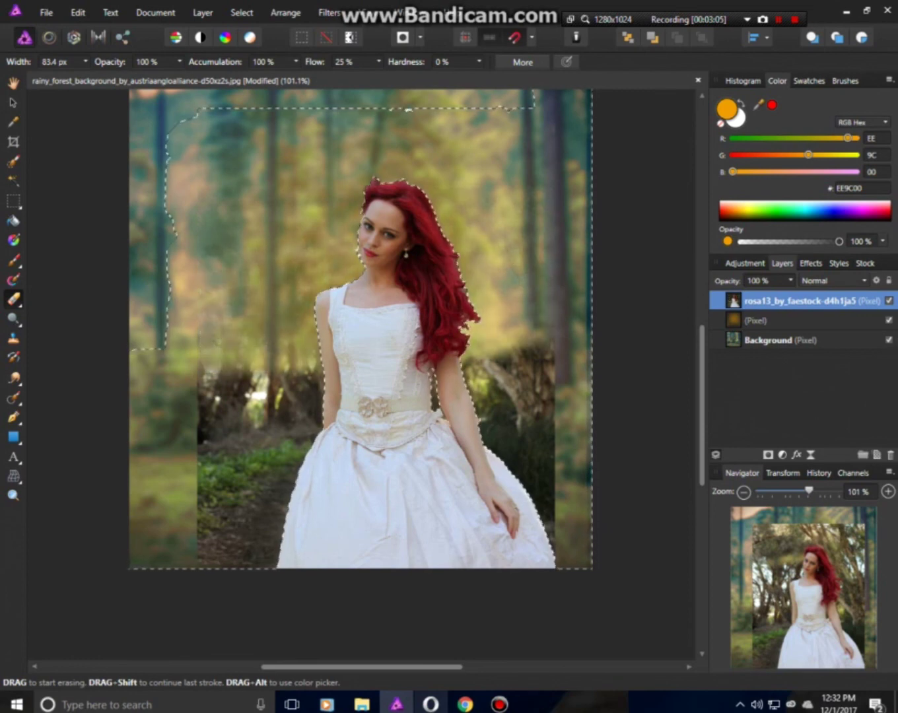
drag(244, 376, 541, 346)
drag(201, 413, 548, 396)
drag(211, 370, 547, 356)
drag(198, 429, 290, 422)
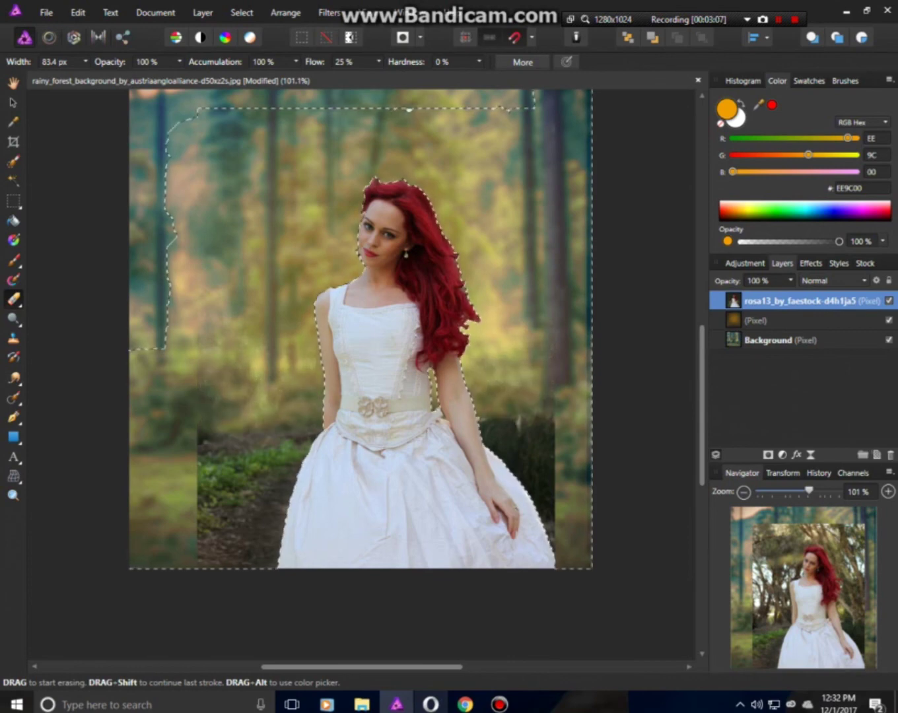
mouse_move(198, 462)
mouse_down()
mouse_move(555, 429)
mouse_move(198, 488)
mouse_move(555, 462)
mouse_up()
mouse_move(501, 443)
mouse_down()
mouse_move(547, 435)
mouse_move(548, 509)
mouse_up()
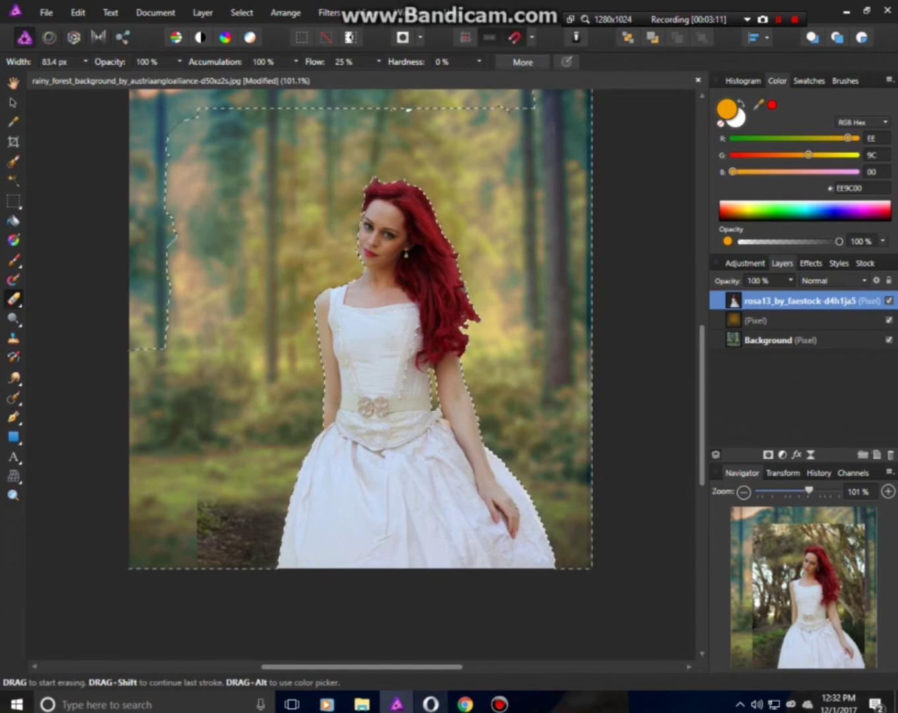
drag(197, 545, 269, 528)
drag(205, 515, 269, 505)
drag(224, 555, 272, 557)
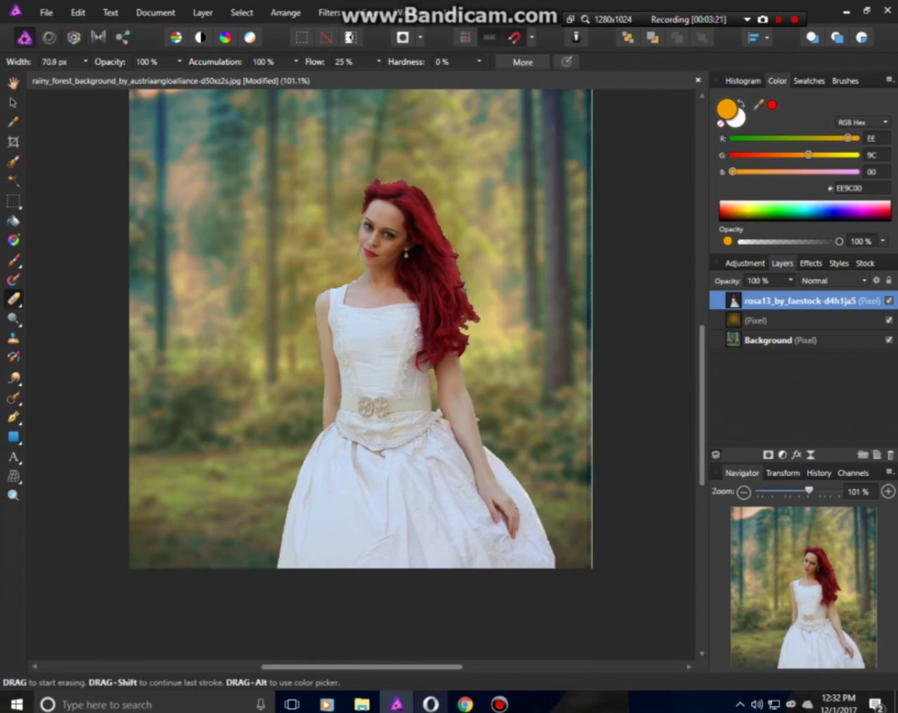
With a smaller eraser, zoom in and clean stray pixels along the right hair edge and curls
key(bracketleft)
key(bracketleft)
key(bracketleft)
key(ctrl+plus)
key(ctrl+plus)
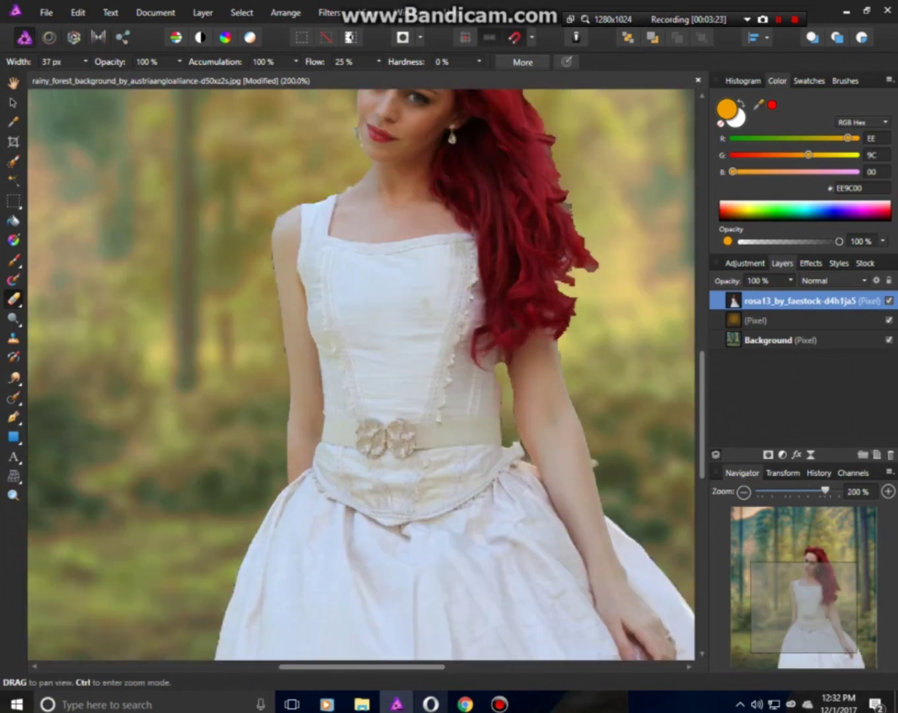
drag(555, 237, 436, 317)
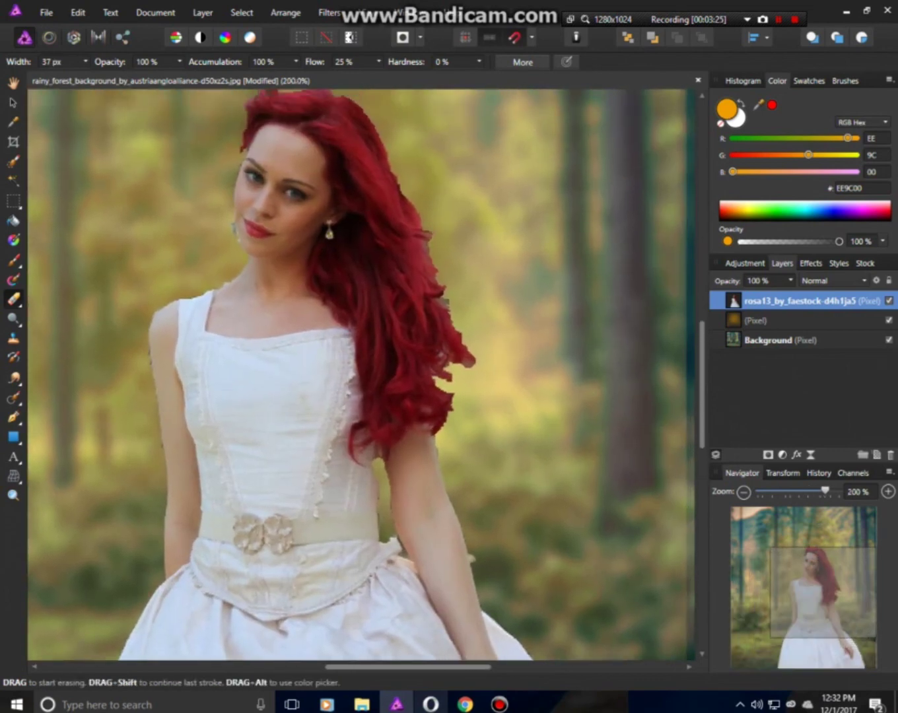
mouse_move(428, 235)
mouse_down()
mouse_move(423, 264)
mouse_move(392, 175)
mouse_up()
mouse_move(367, 122)
mouse_down()
mouse_move(350, 103)
mouse_move(389, 174)
mouse_up()
drag(353, 107, 384, 159)
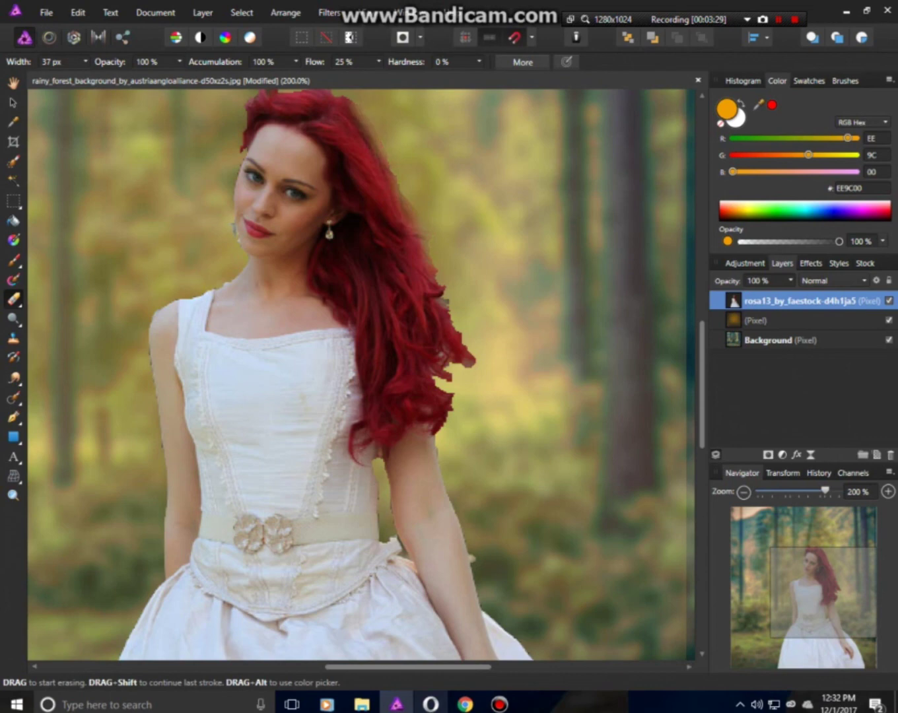
mouse_move(434, 271)
mouse_down()
mouse_move(472, 363)
mouse_move(426, 272)
mouse_up()
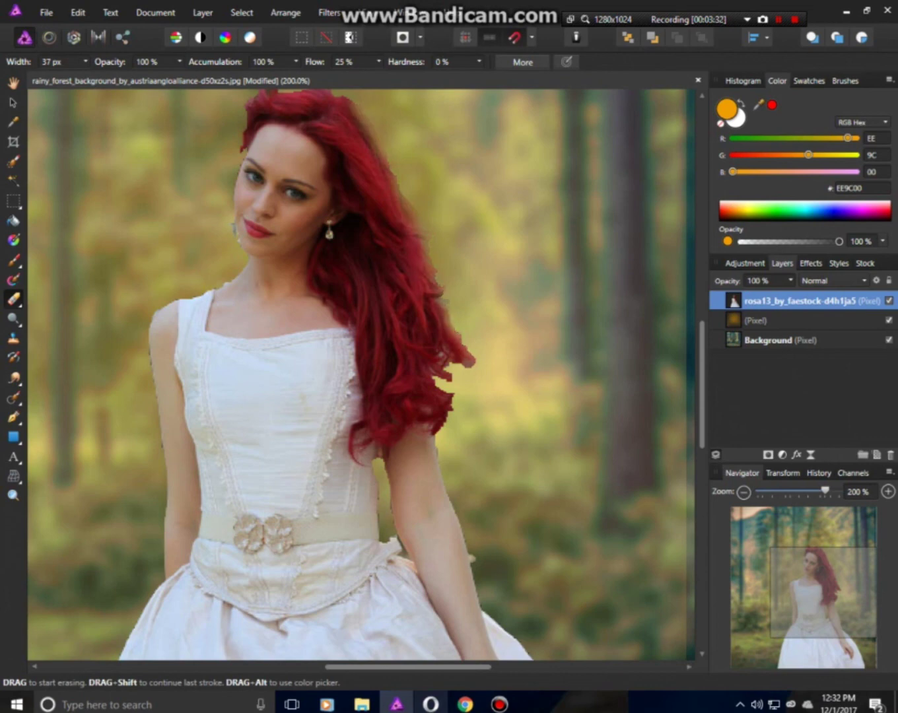
mouse_move(462, 340)
mouse_down()
mouse_move(472, 365)
mouse_move(436, 396)
mouse_move(449, 403)
mouse_move(442, 431)
mouse_move(442, 404)
mouse_up()
Erase leftover fringe at the top and upper-left of the hair, then zoom out
scroll(441, 416, up, 3)
drag(268, 192, 324, 196)
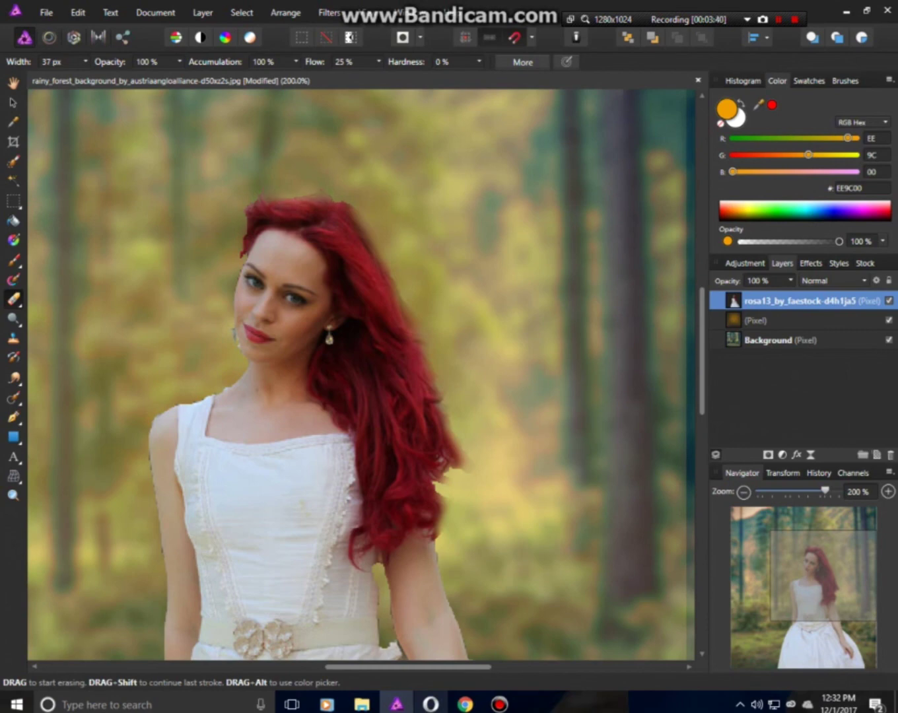
drag(248, 202, 256, 217)
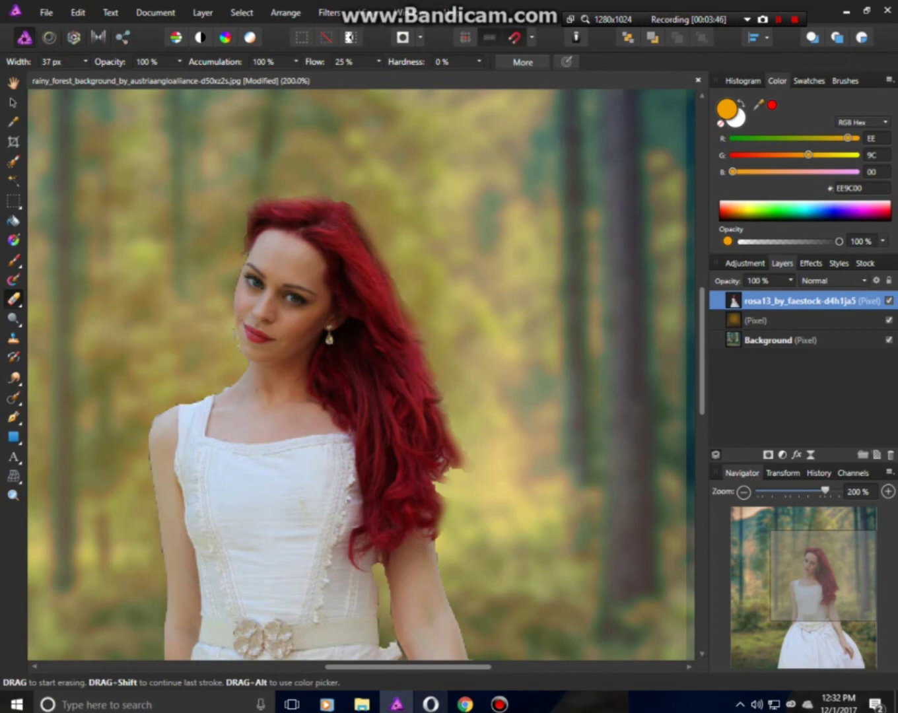
key(ctrl+minus)
key(ctrl+minus)
key(ctrl+minus)
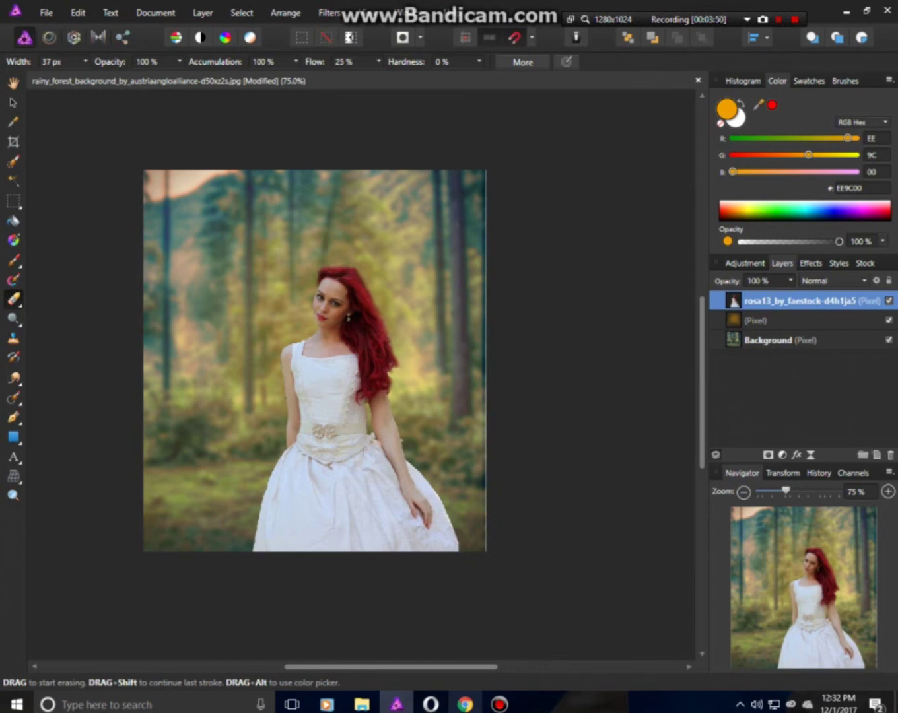
Rasterise the woman's rosa13 photo layer
double_click(799, 301)
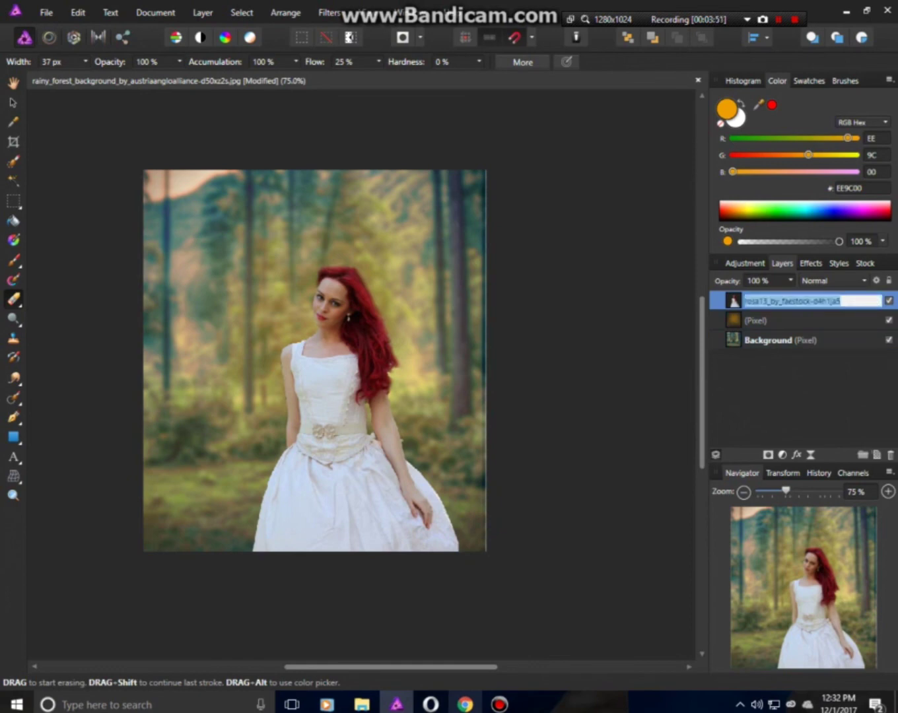
right_click(772, 301)
key(Escape)
right_click(712, 308)
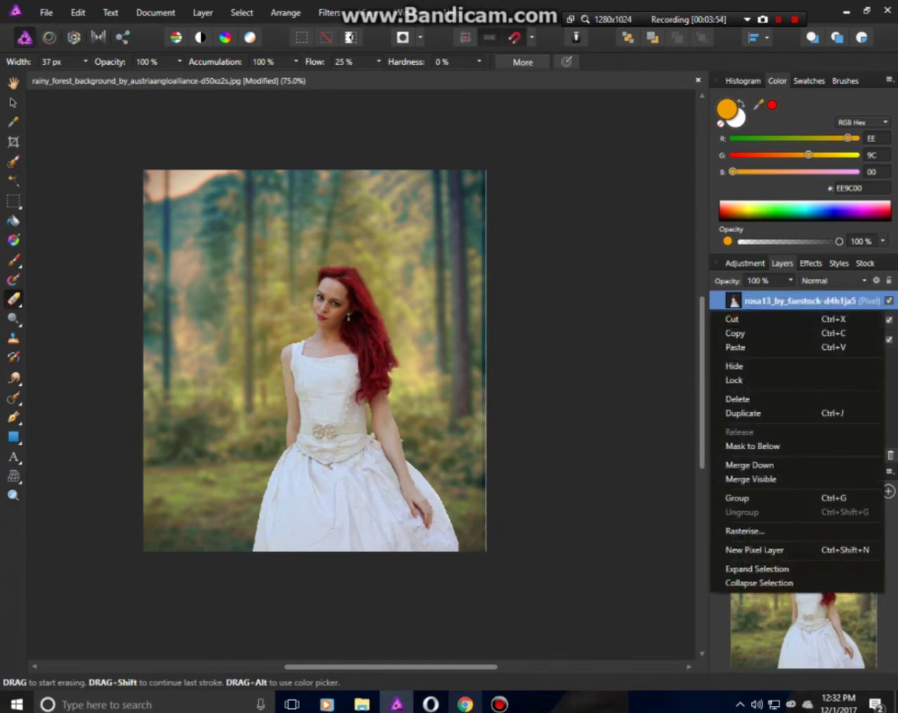
click(744, 531)
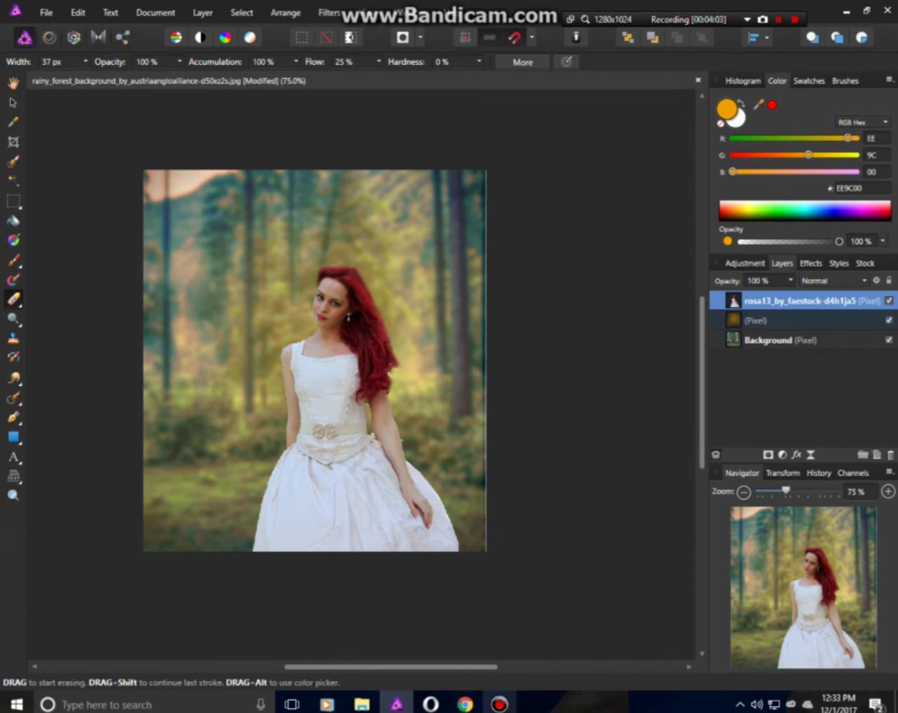
Stretch the warm overlay across the canvas, then open the woman's layer in the Develop Persona
click(766, 320)
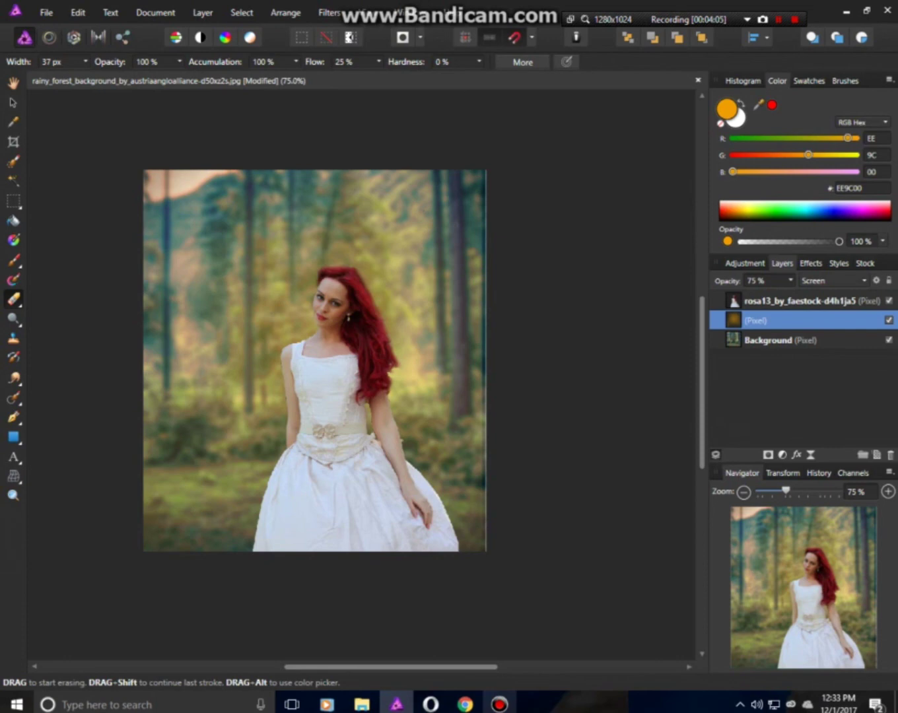
key(v)
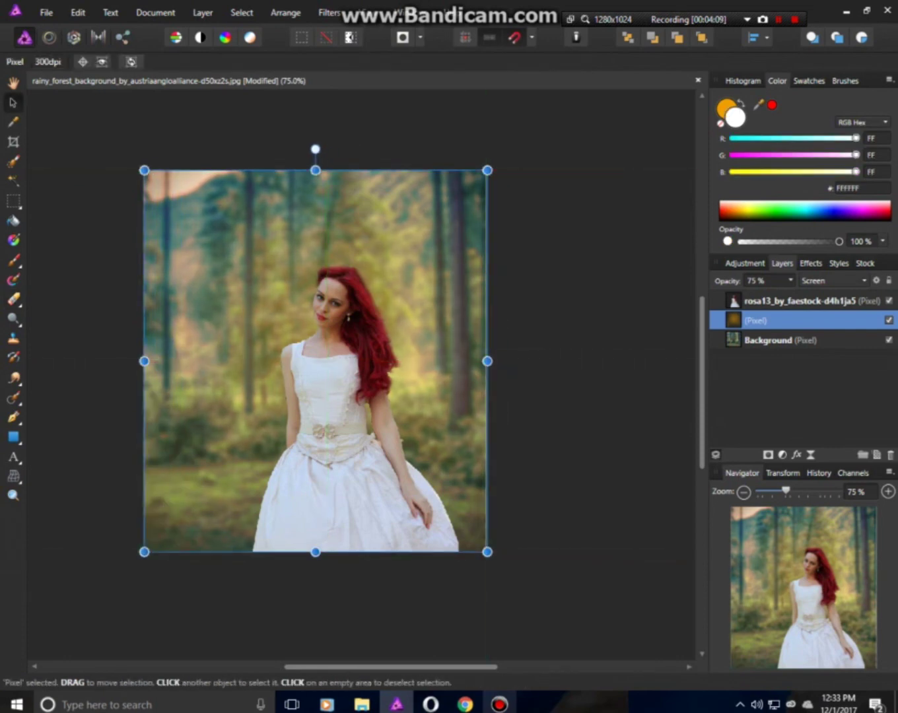
drag(143, 361, 122, 361)
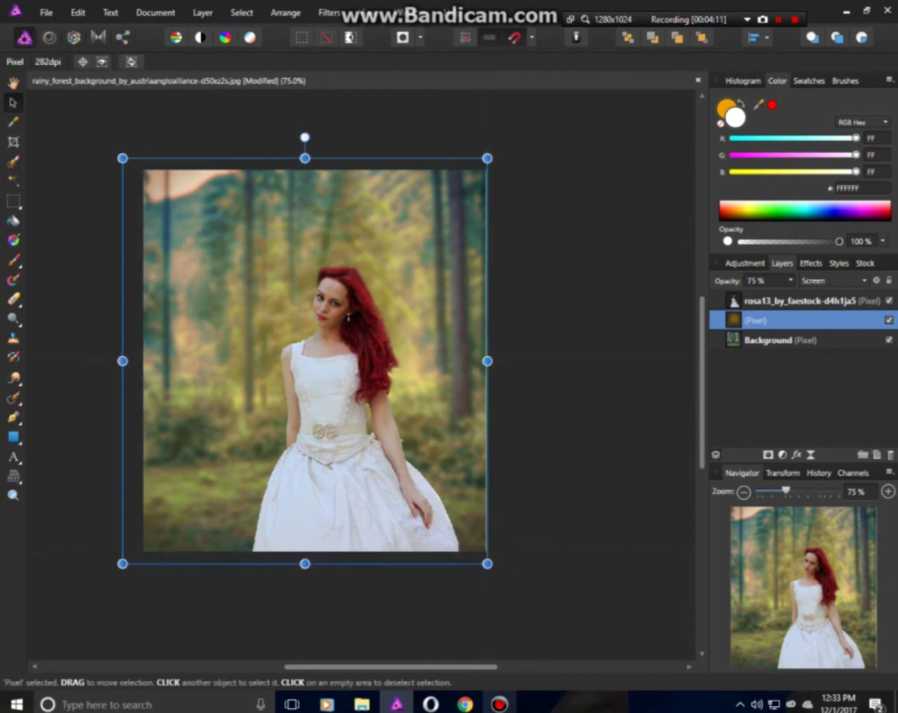
key(Escape)
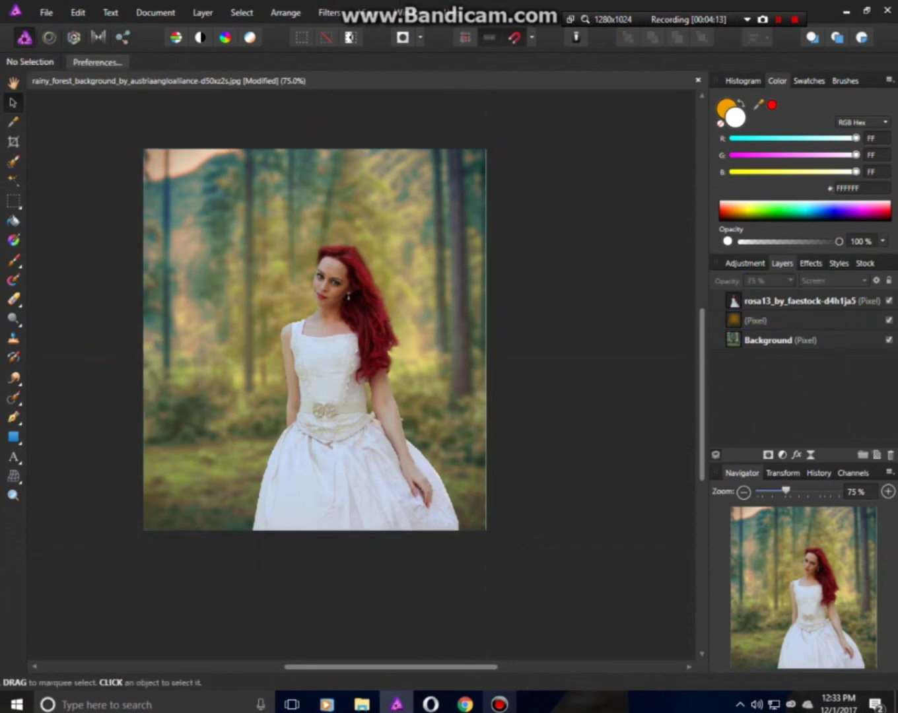
key(ctrl+1)
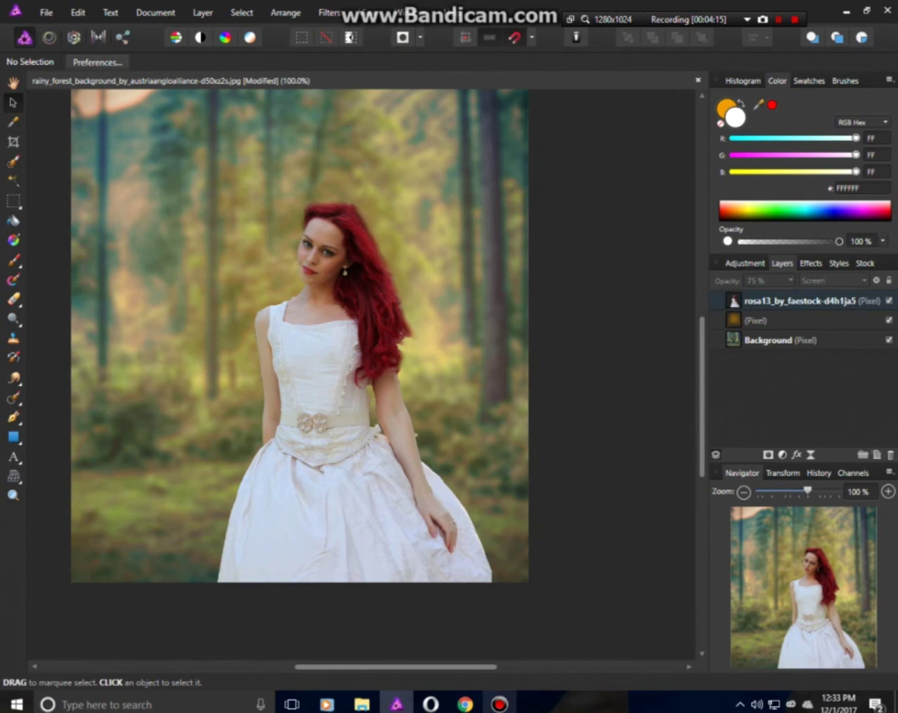
click(802, 300)
click(73, 37)
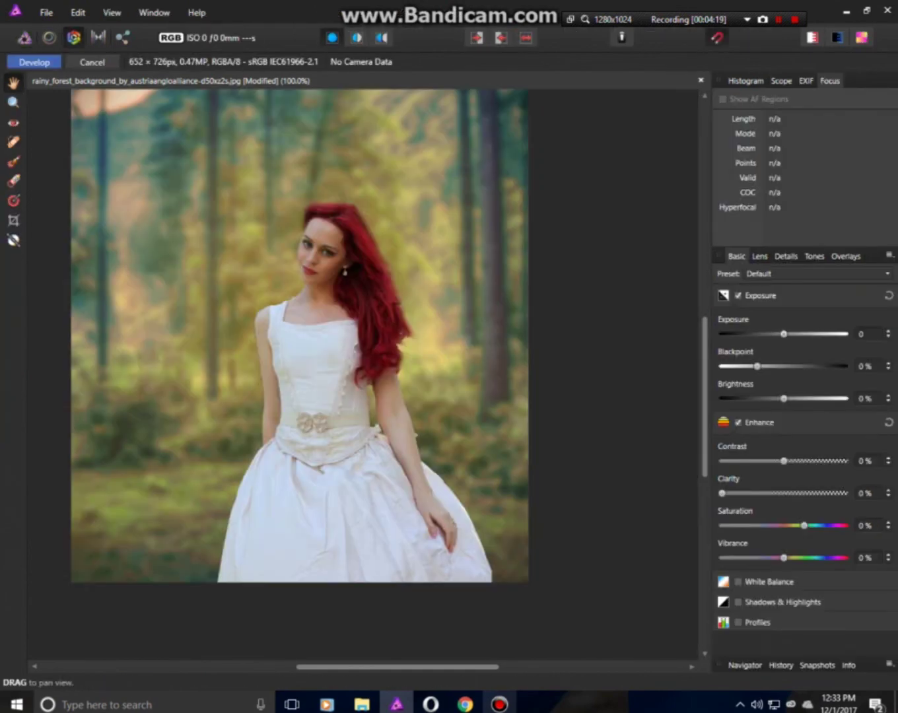
Develop the woman's layer with Exposure 0.331, Brightness 6% and white-balance Temperature -18%
drag(784, 333, 792, 332)
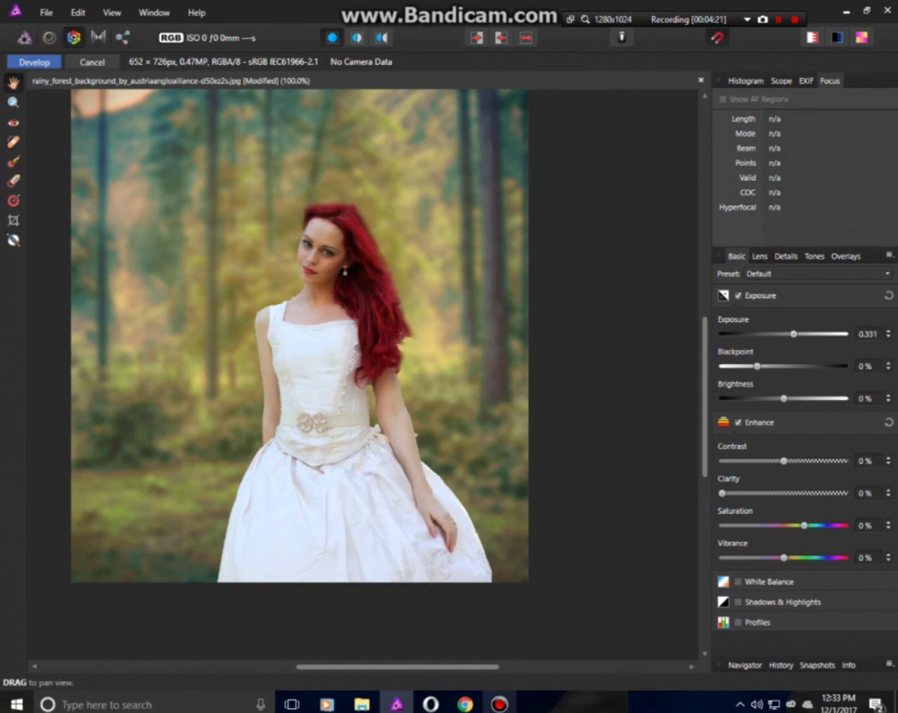
mouse_move(757, 365)
mouse_down()
mouse_move(820, 365)
mouse_move(754, 366)
mouse_move(806, 399)
mouse_move(797, 398)
mouse_up()
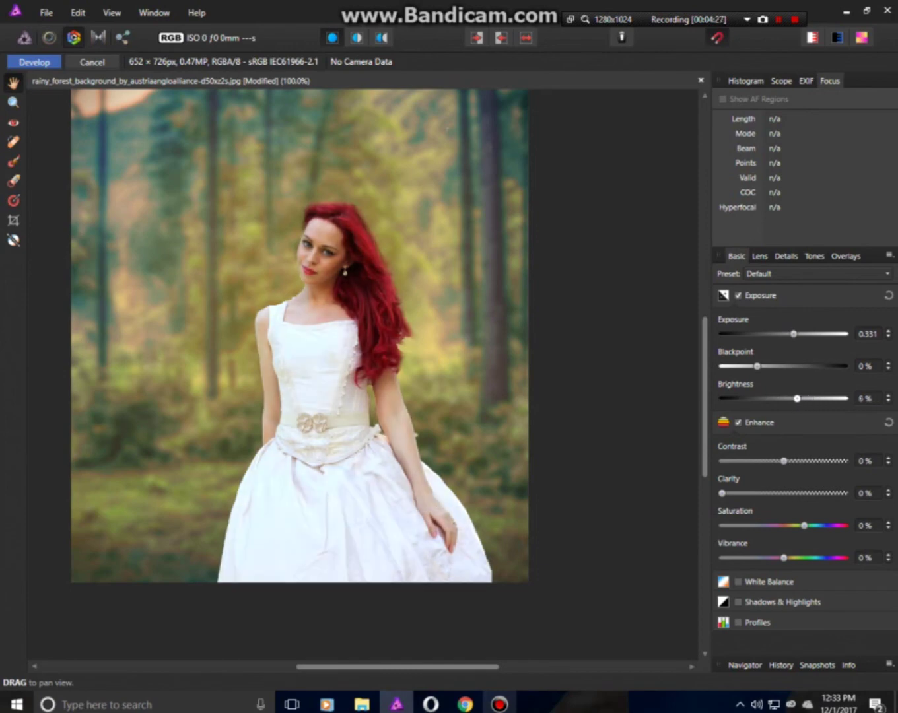
click(737, 581)
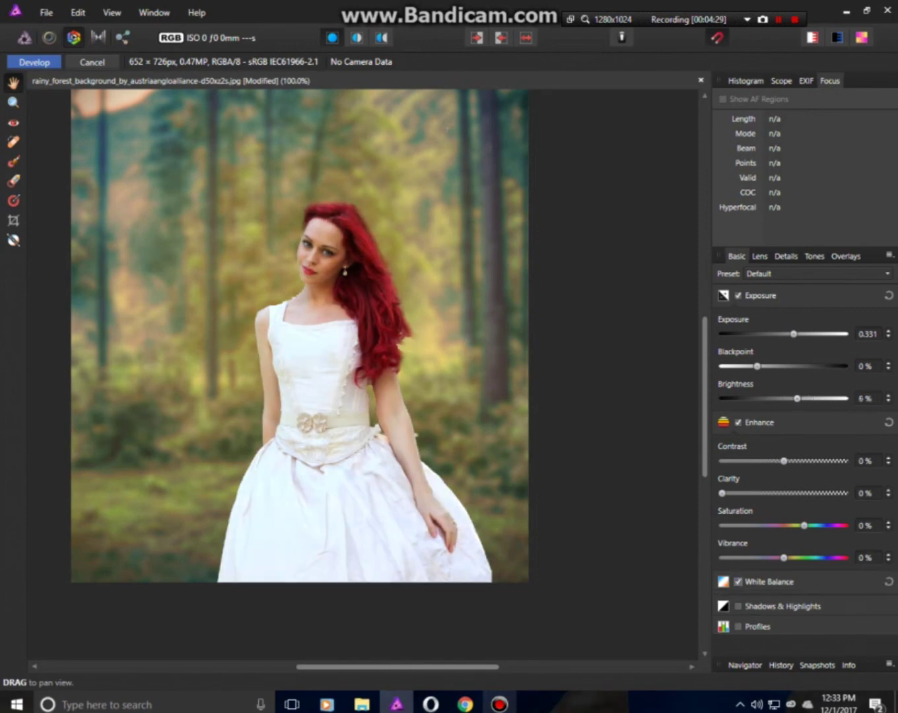
drag(776, 567, 767, 567)
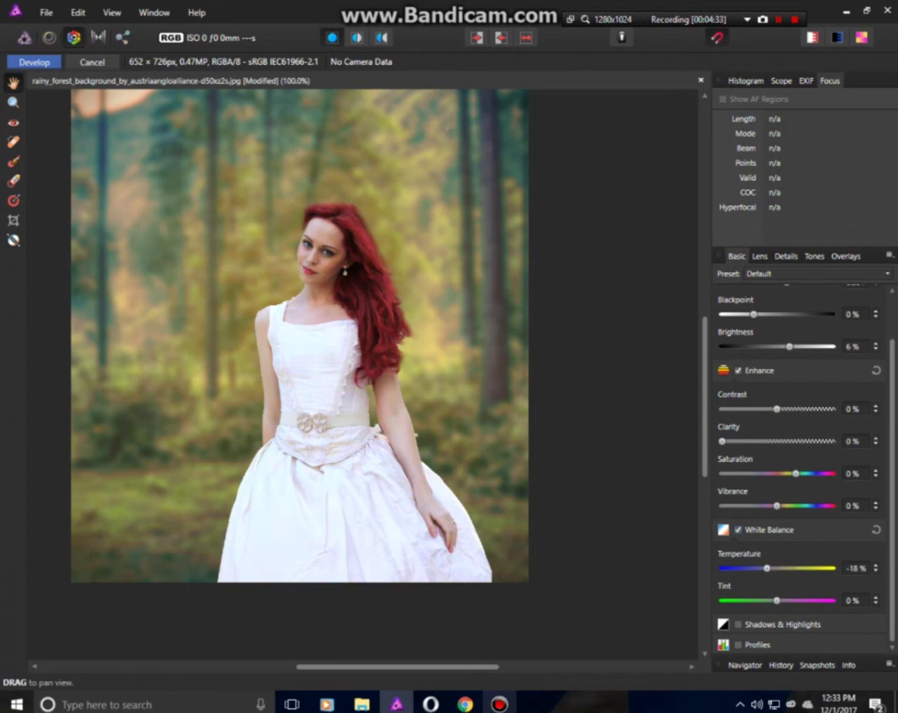
click(33, 61)
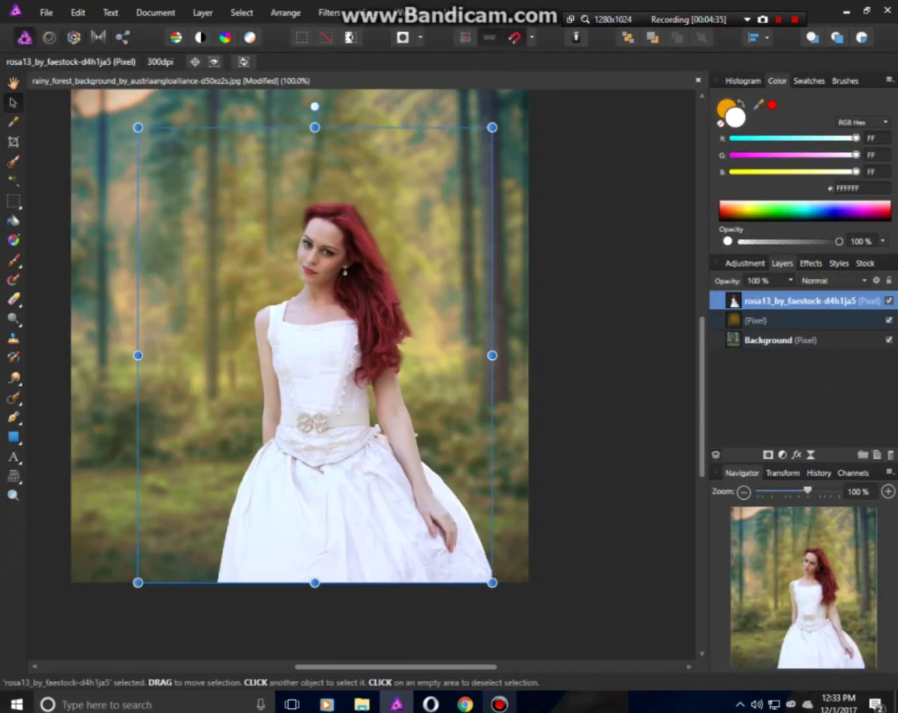
Develop the forest Background with Exposure -0.4 and Contrast 13%
click(768, 340)
click(74, 37)
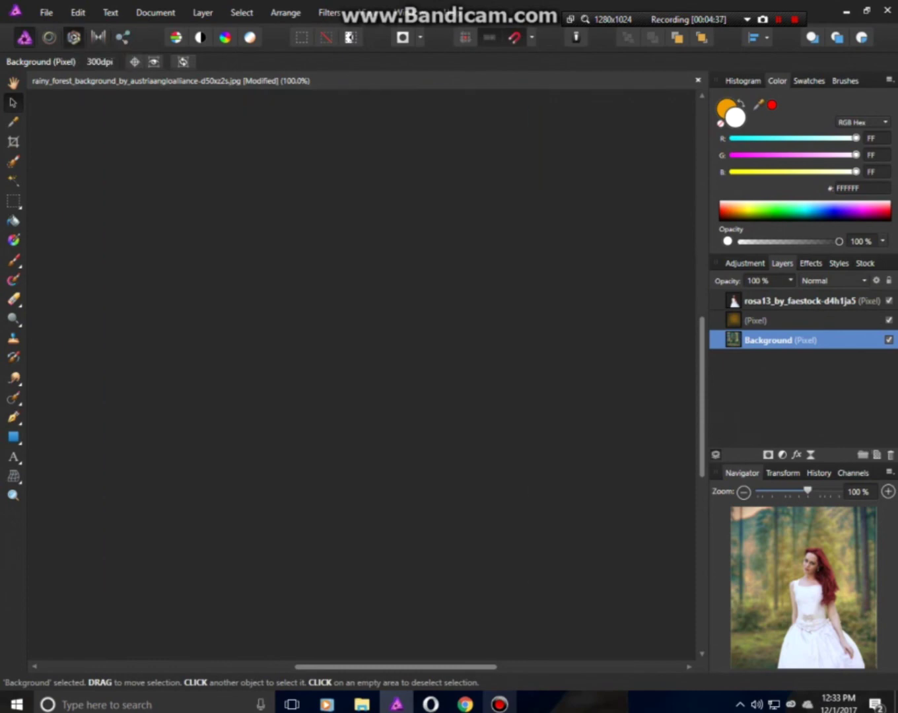
mouse_move(784, 334)
mouse_down()
mouse_move(796, 334)
mouse_move(770, 333)
mouse_move(767, 365)
mouse_move(784, 365)
mouse_move(805, 397)
mouse_move(815, 399)
mouse_up()
drag(783, 461, 799, 461)
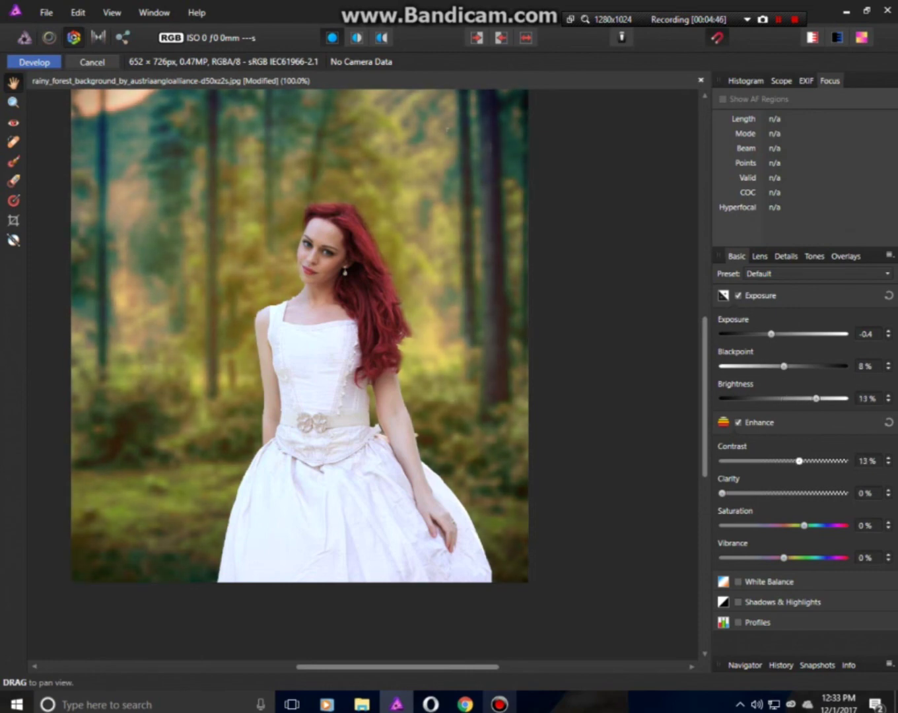
drag(803, 526, 818, 525)
Enable White Balance and Shadows & Highlights, with Tint shifted to -20% for a greener cast
click(737, 581)
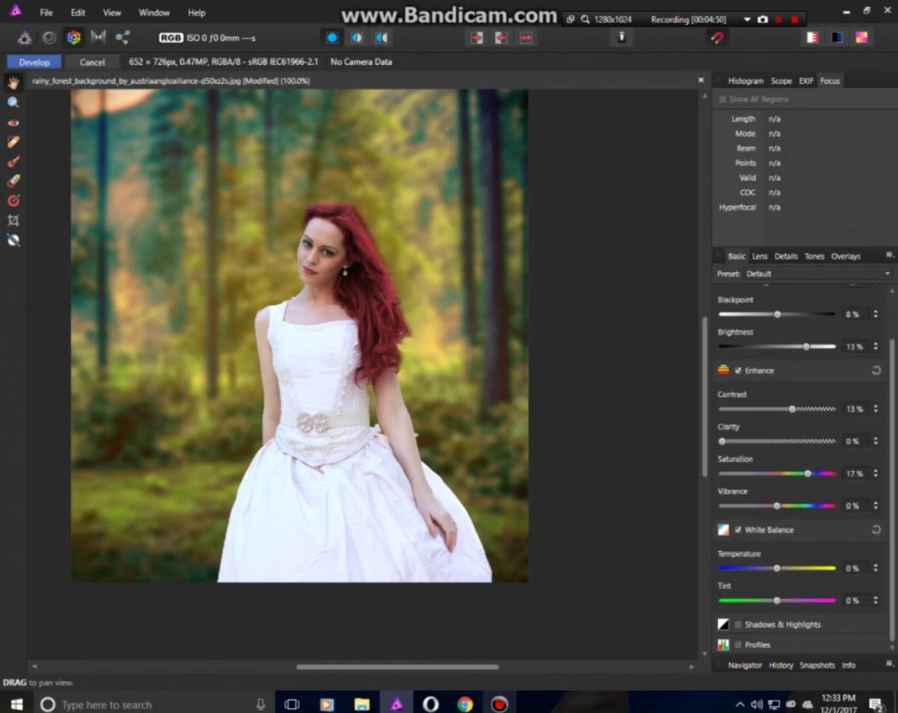
drag(777, 567, 771, 567)
drag(807, 474, 794, 474)
click(737, 624)
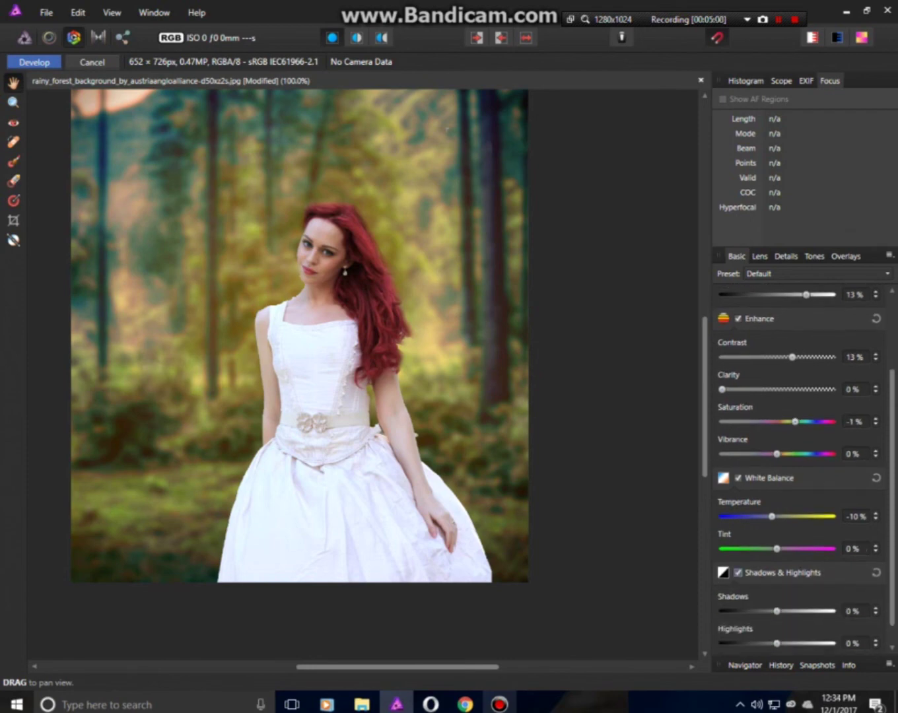
mouse_move(776, 548)
mouse_down()
mouse_move(756, 548)
mouse_move(776, 516)
mouse_up()
Apply the Background development changes and deselect everything
scroll(299, 356, up, 2)
scroll(299, 357, up, 2)
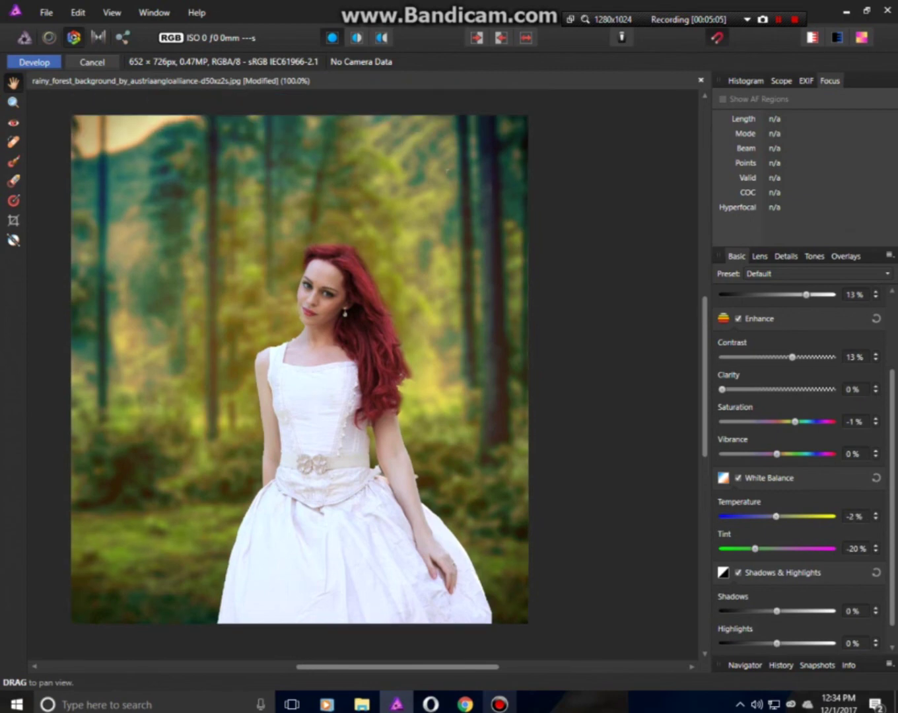
click(33, 62)
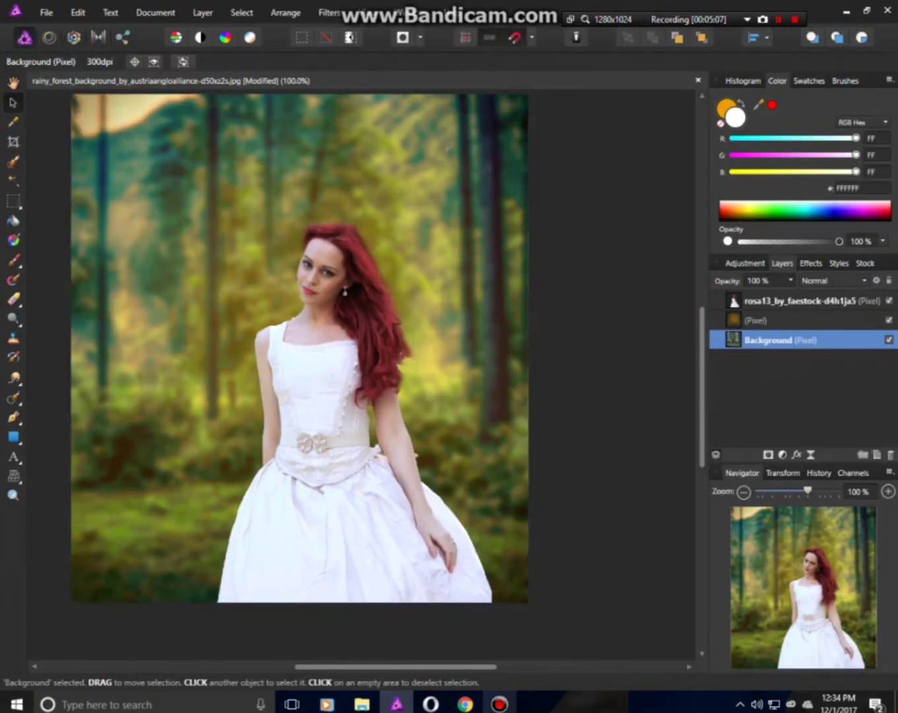
key(ctrl+d)
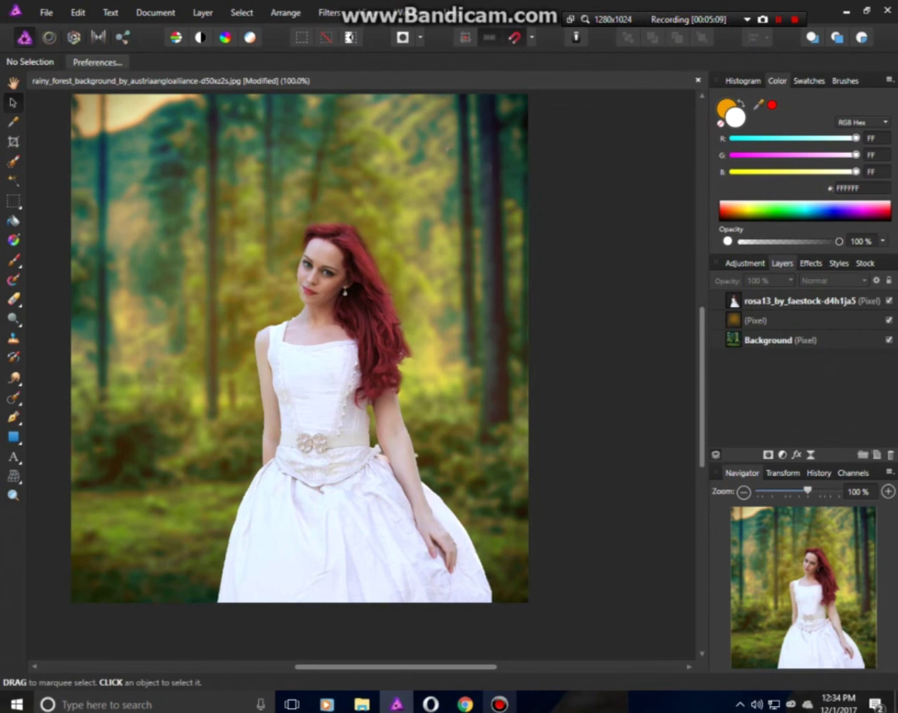
click(46, 12)
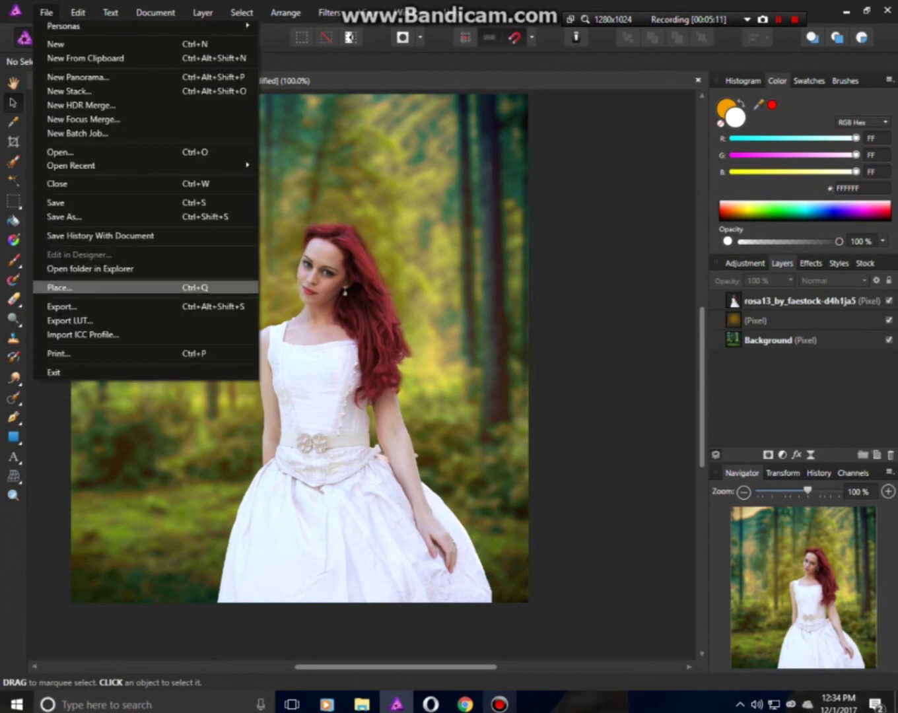
click(98, 285)
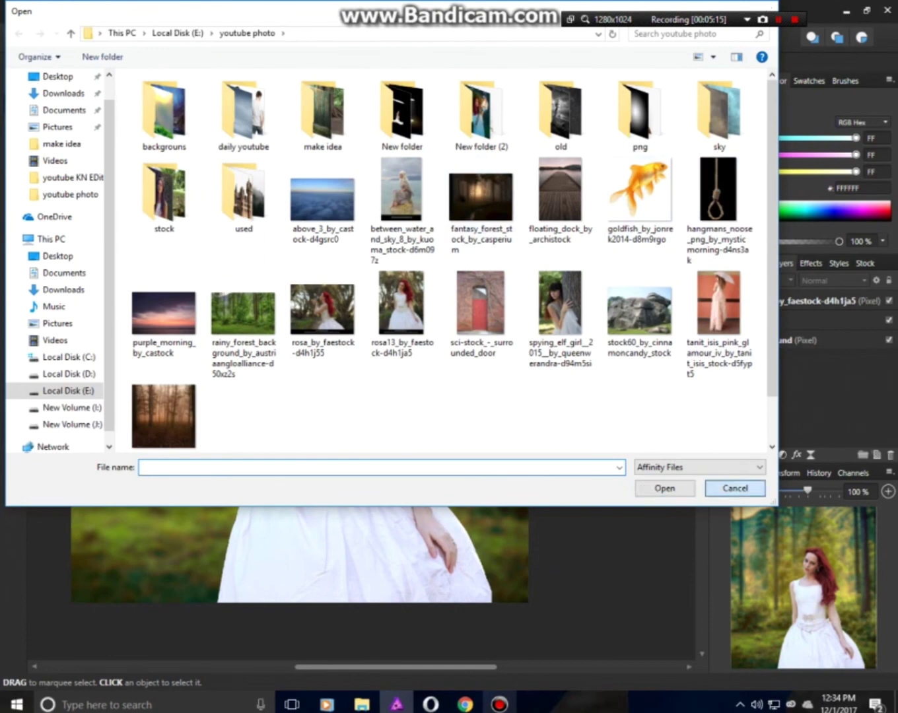
click(735, 488)
click(47, 12)
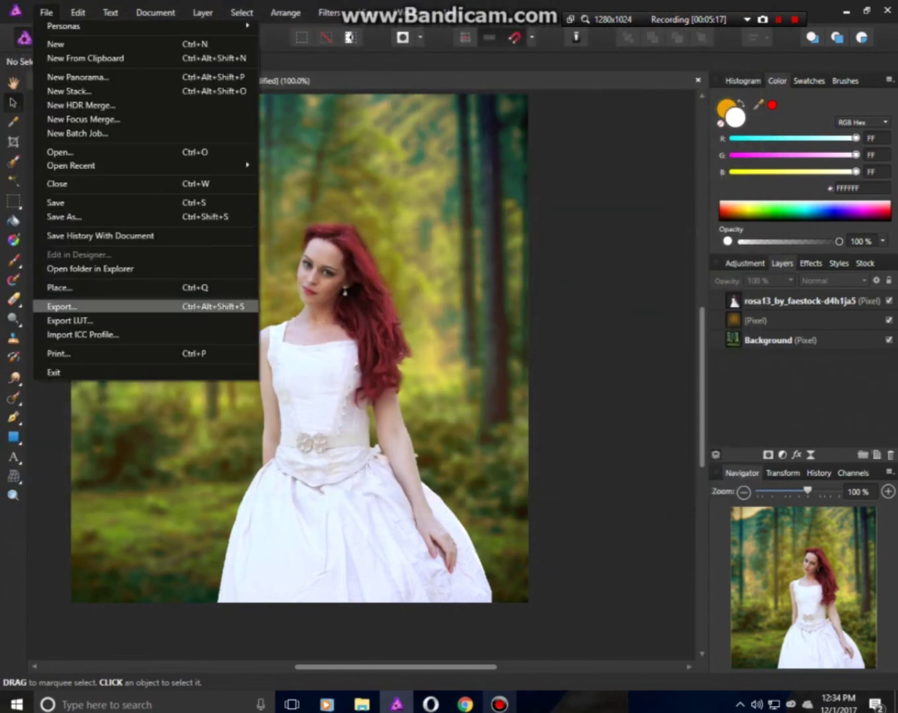
click(62, 306)
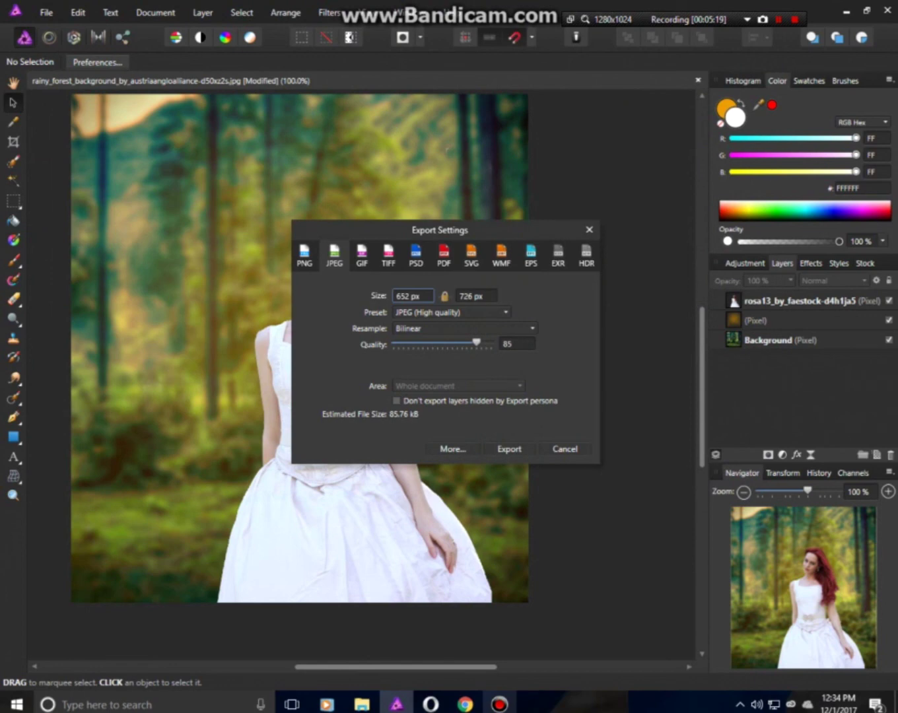
click(565, 448)
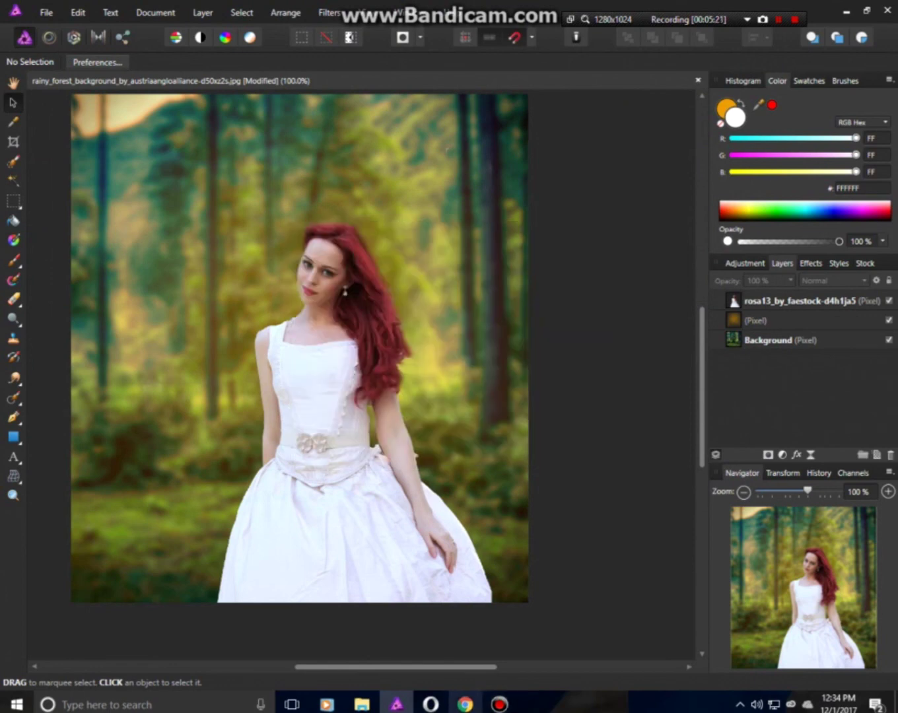
Add an empty pixel layer above rosa13 and try the size 64 Spray-paints brush
click(798, 300)
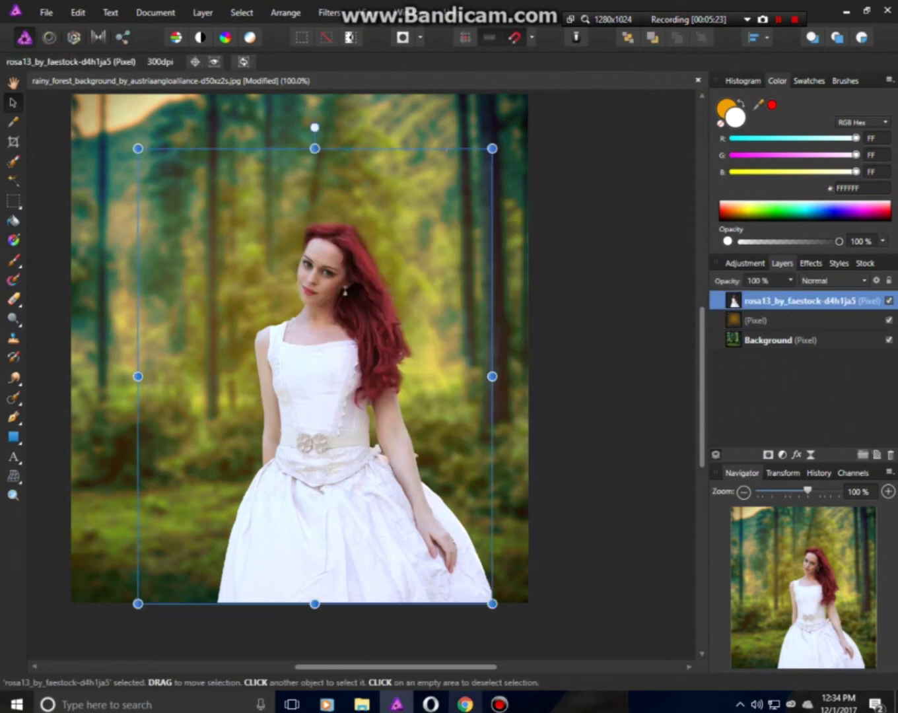
click(876, 454)
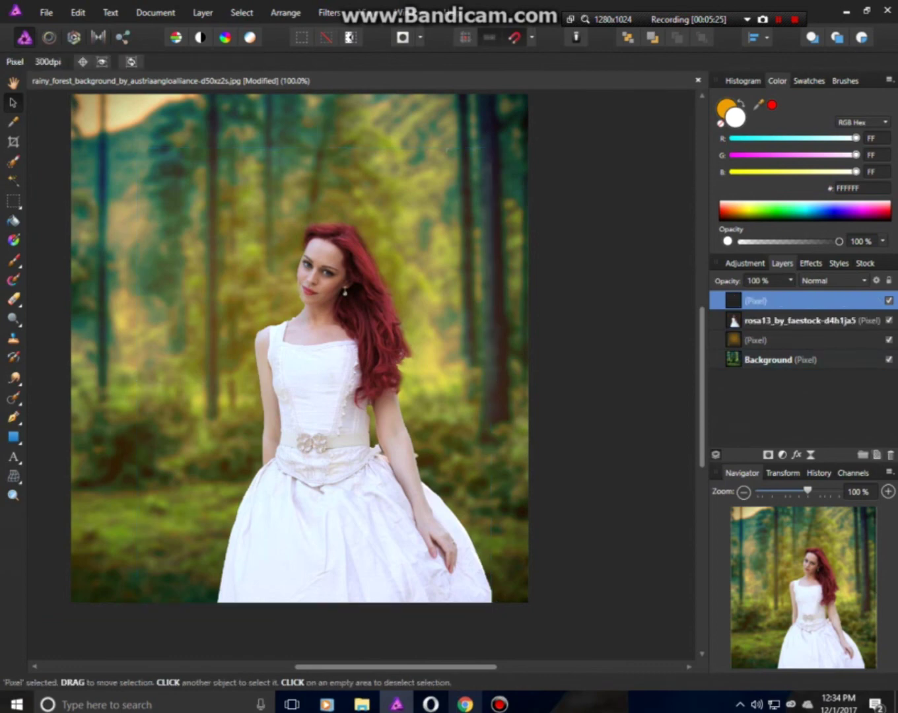
click(846, 80)
scroll(806, 191, down, 2)
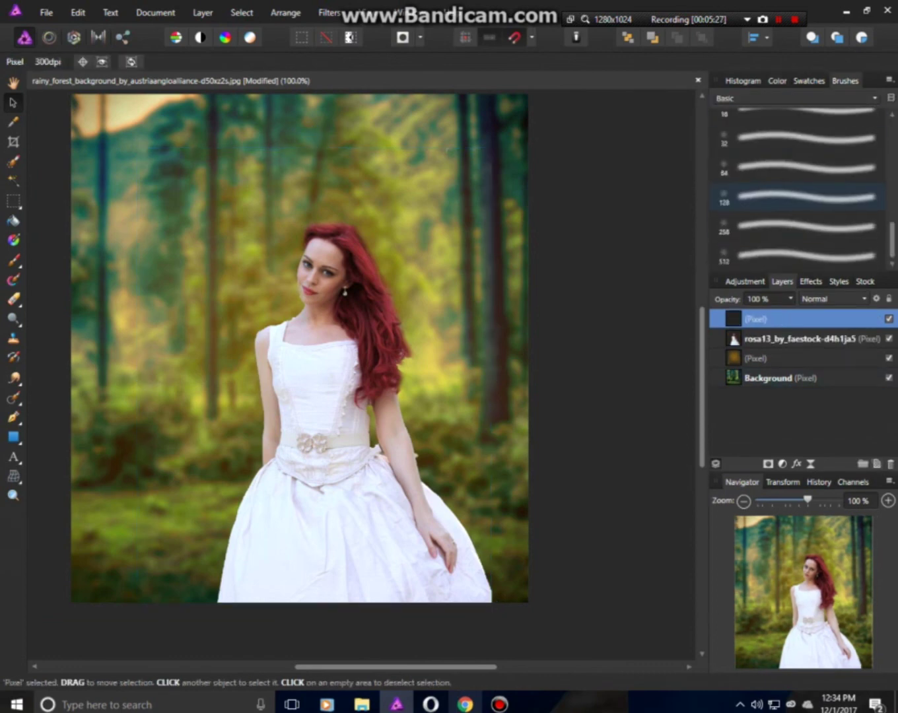
click(795, 97)
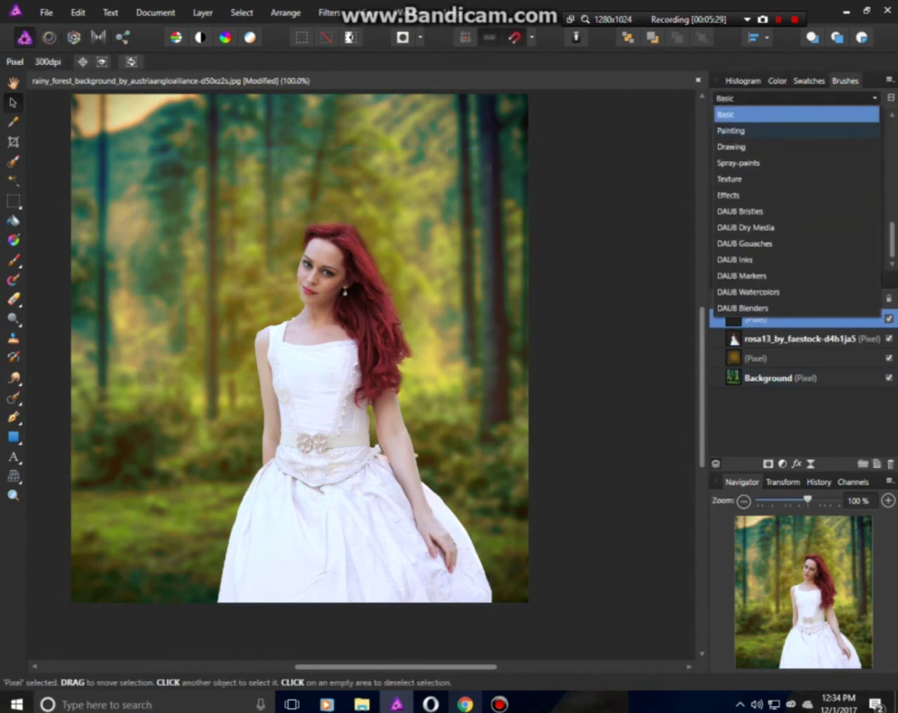
click(747, 130)
scroll(804, 186, up, 2)
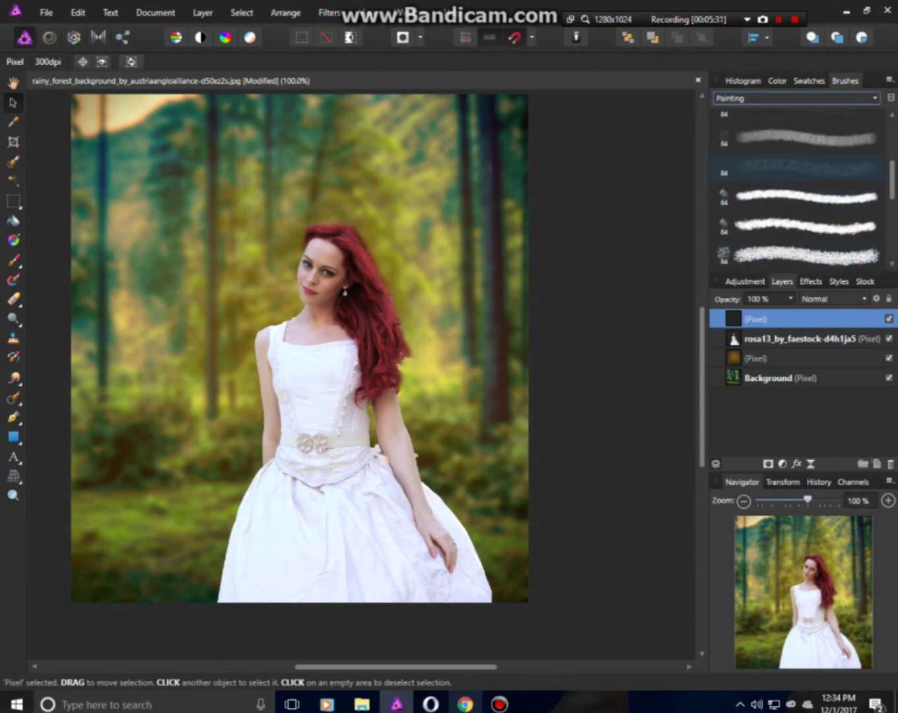
scroll(805, 187, up, 1)
scroll(805, 186, up, 2)
click(795, 98)
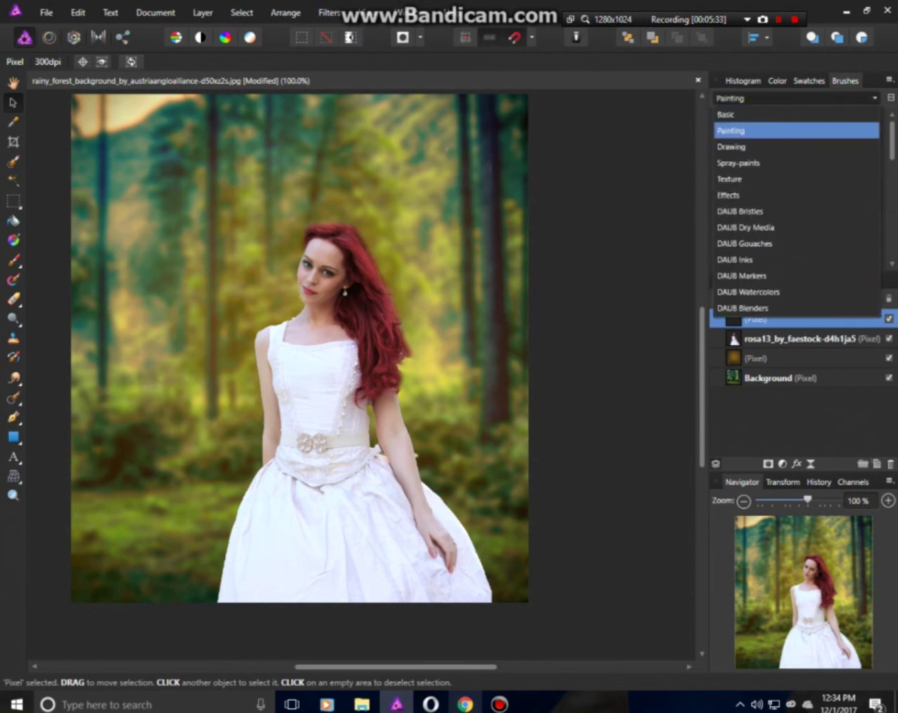
click(742, 161)
scroll(805, 152, down, 4)
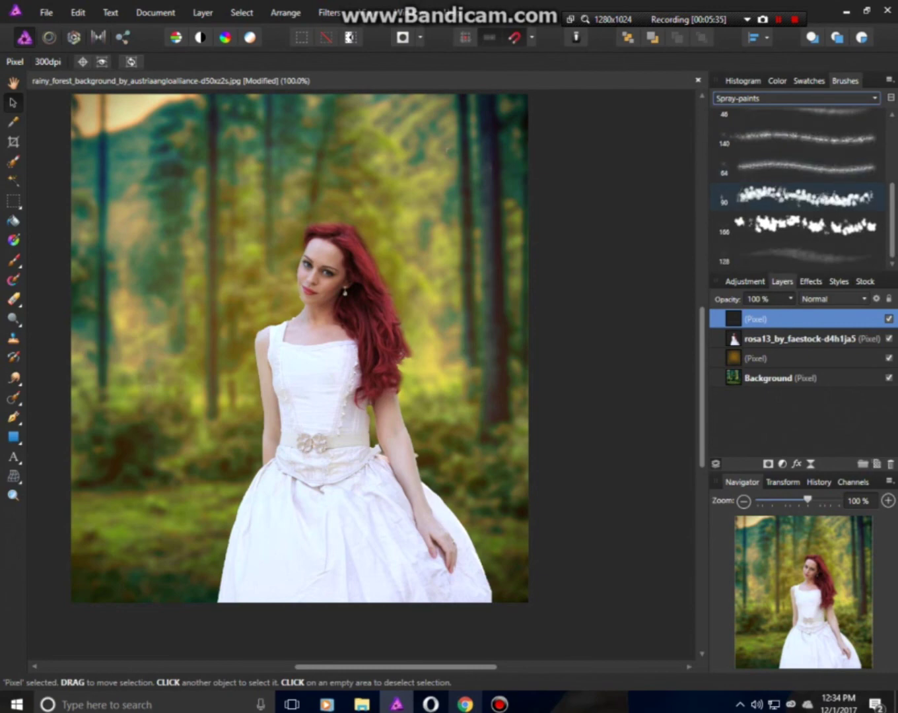
click(805, 166)
Choose the soft 130 brush from the Effects brush category
scroll(299, 345, down, 3)
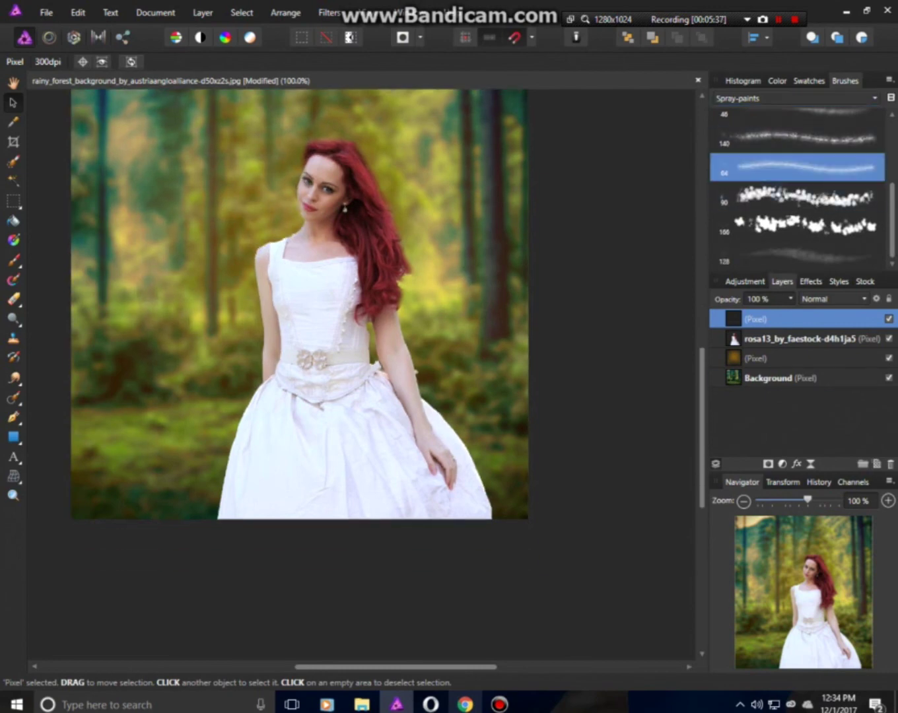
scroll(796, 187, up, 2)
click(795, 98)
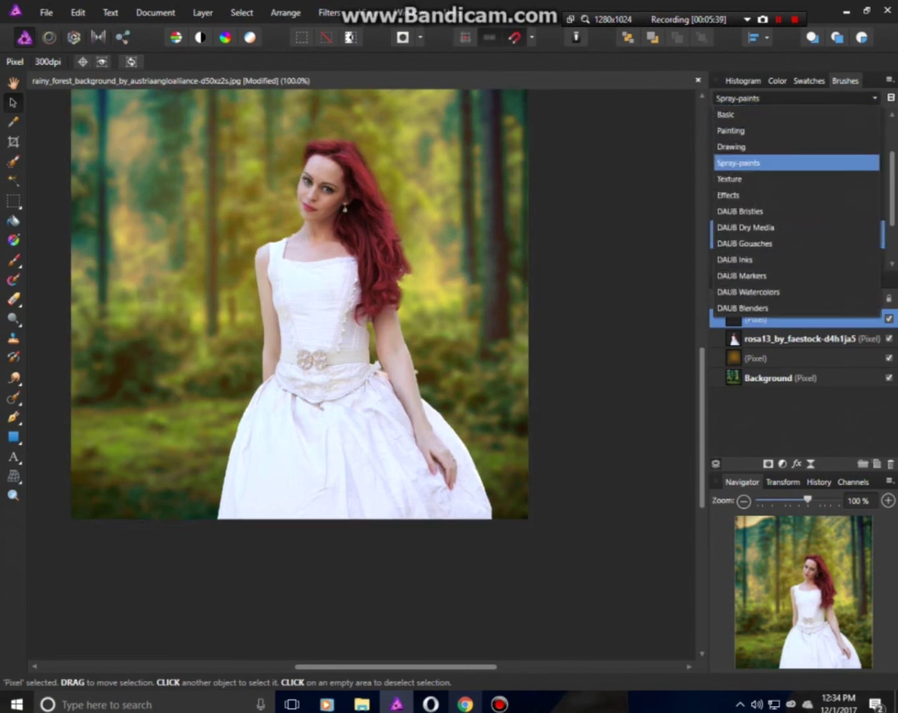
key(Escape)
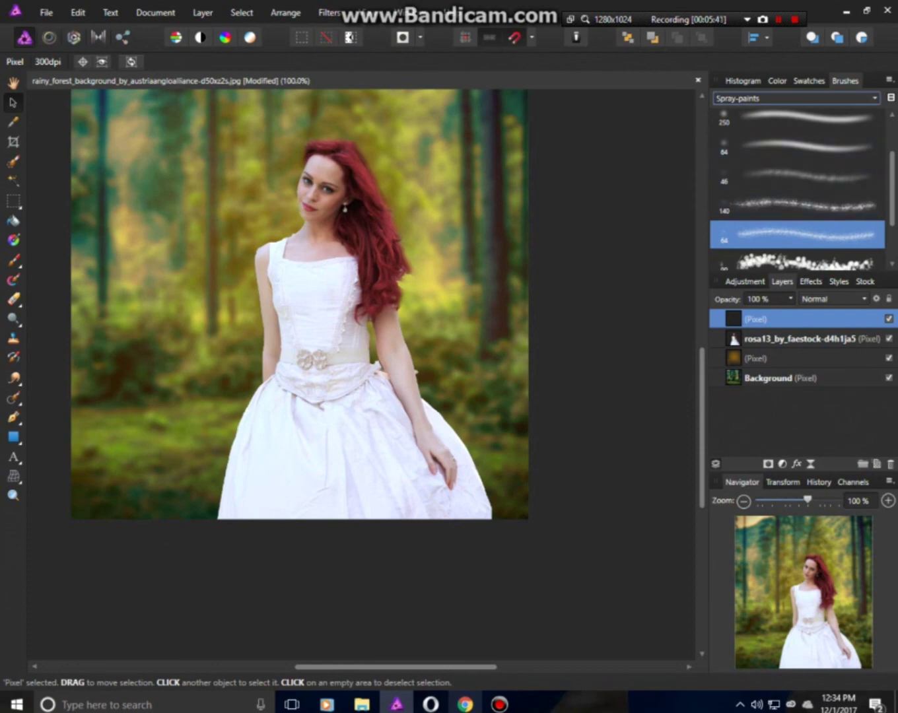
click(795, 97)
click(795, 179)
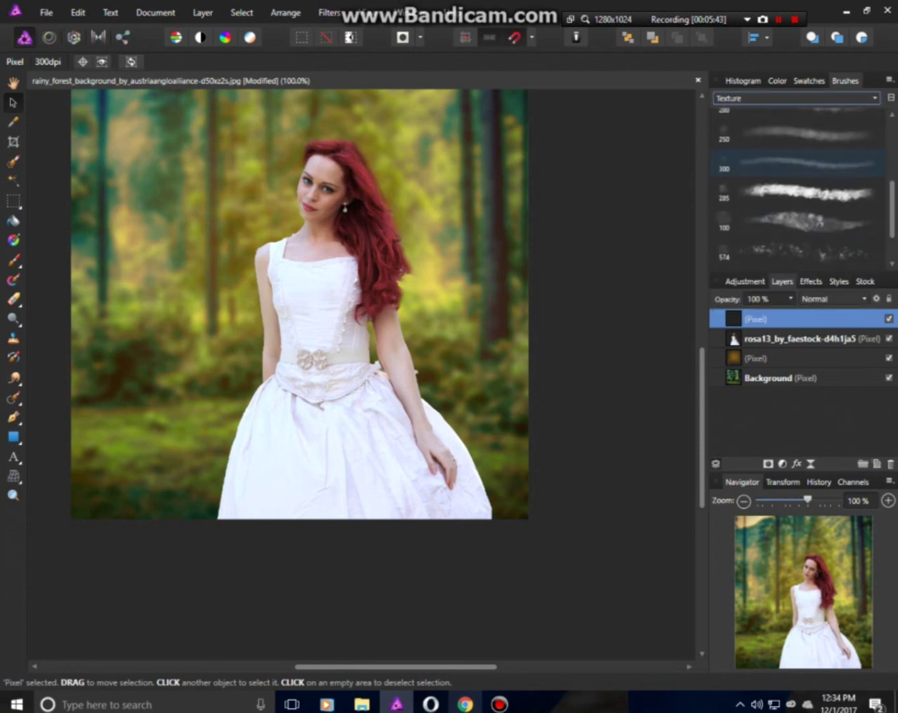
click(795, 97)
scroll(795, 198, up, 1)
click(795, 195)
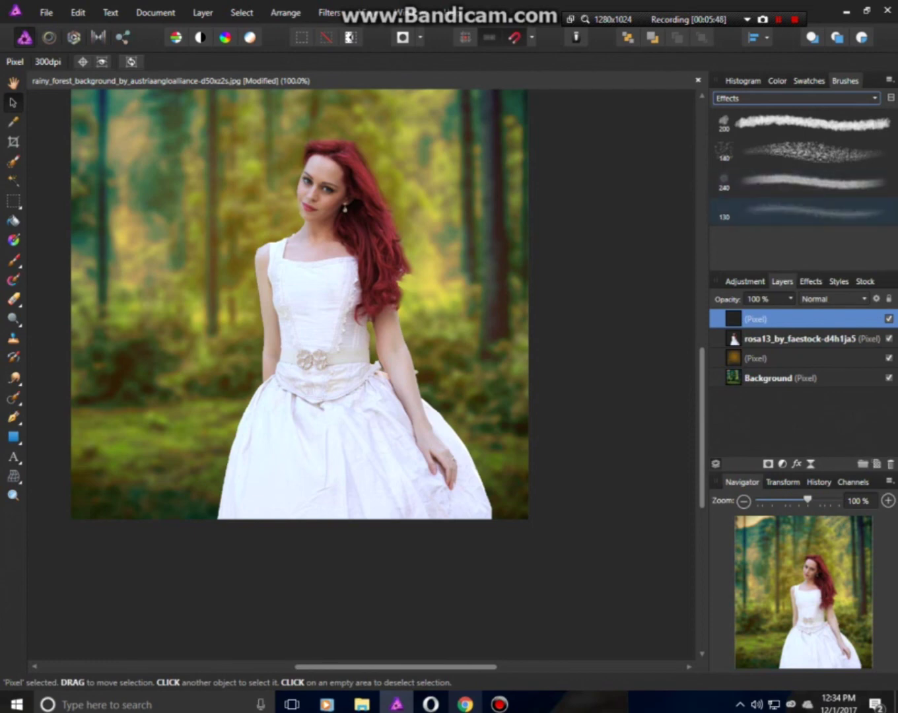
click(786, 212)
Choose the 140 px Spray-paints brush, undoing the orange test dabs
click(13, 259)
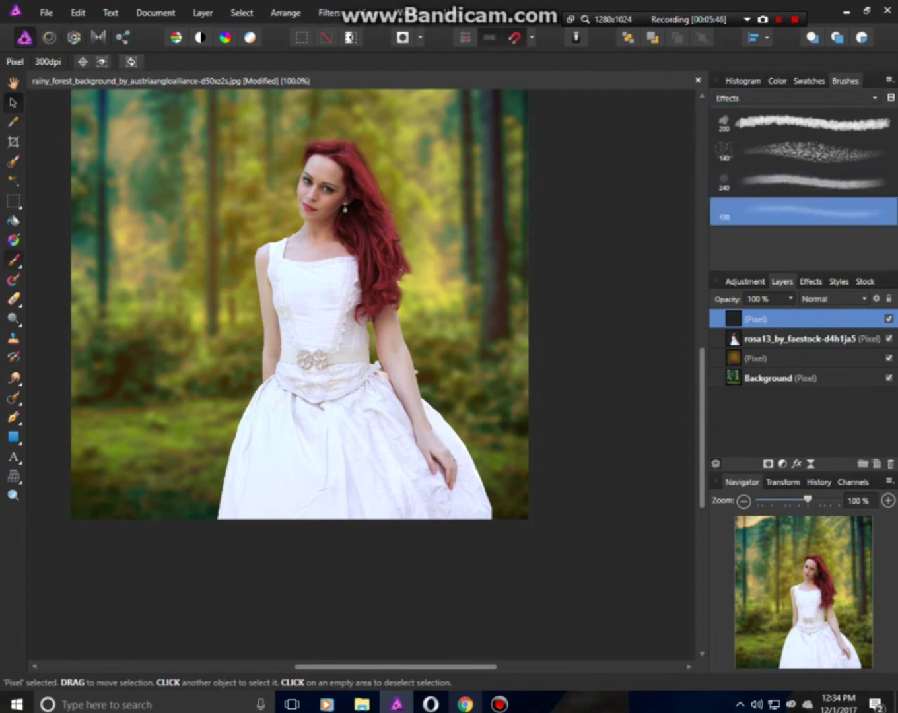
click(139, 300)
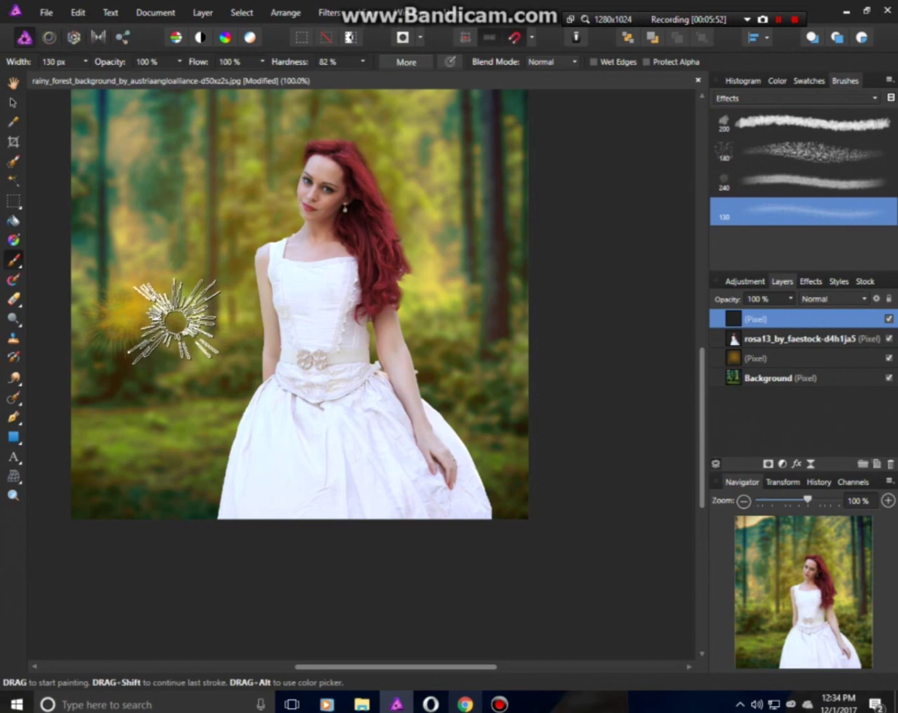
key(ctrl+z)
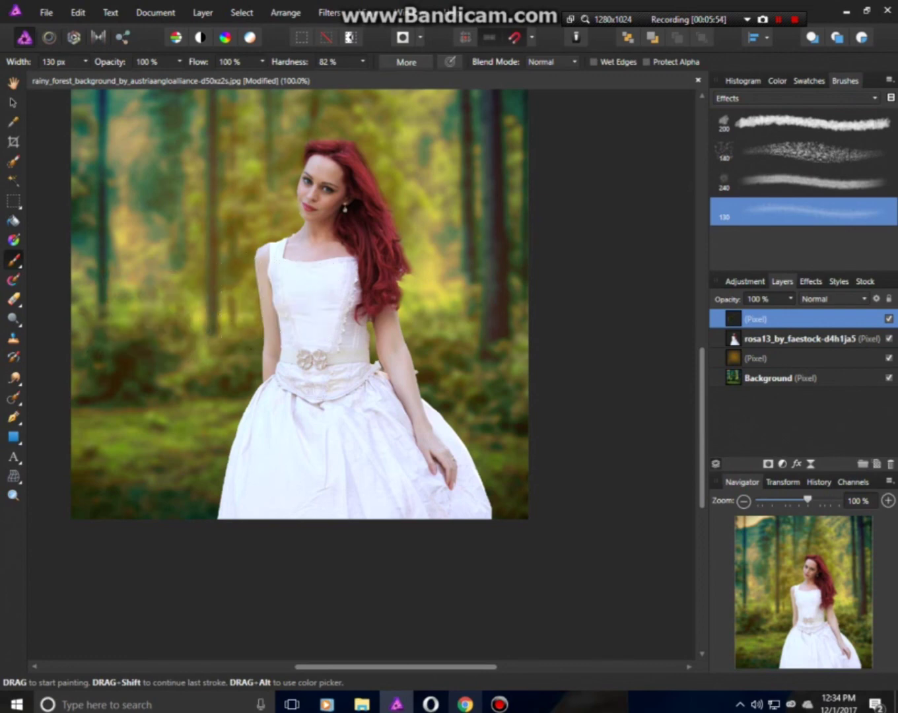
click(795, 97)
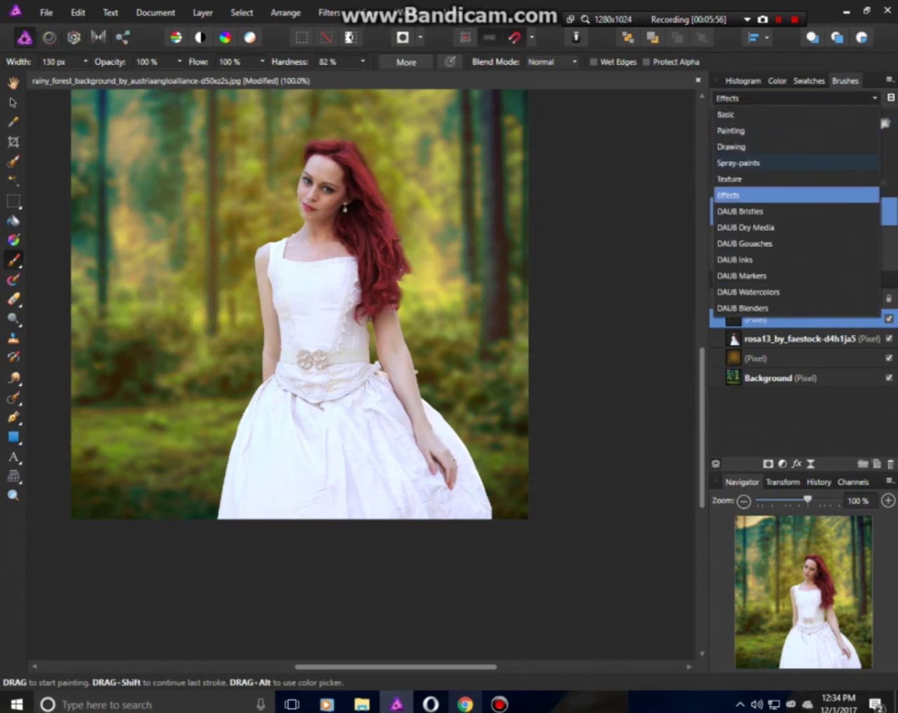
click(738, 163)
click(799, 196)
scroll(799, 196, down, 1)
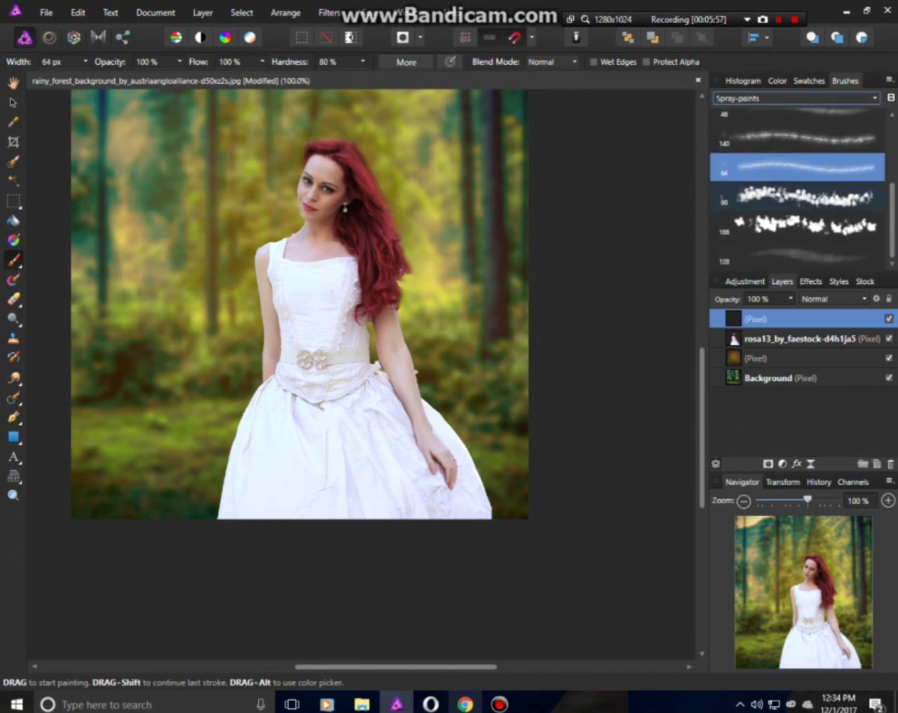
click(799, 137)
drag(142, 331, 182, 331)
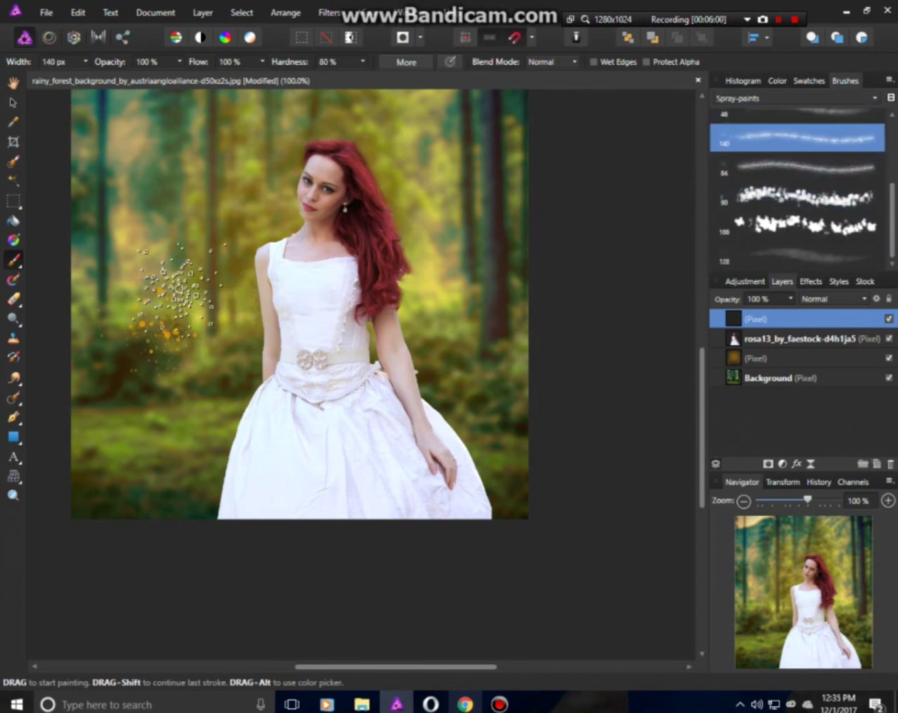
key(ctrl+z)
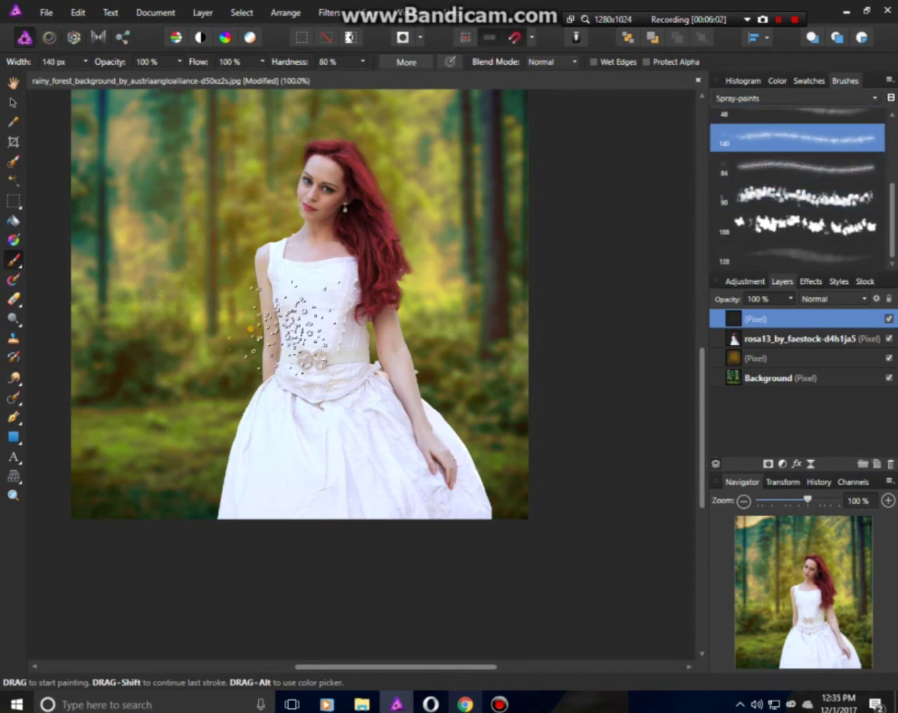
Set white as the painting colour and rename the empty top layer 'light'
click(777, 81)
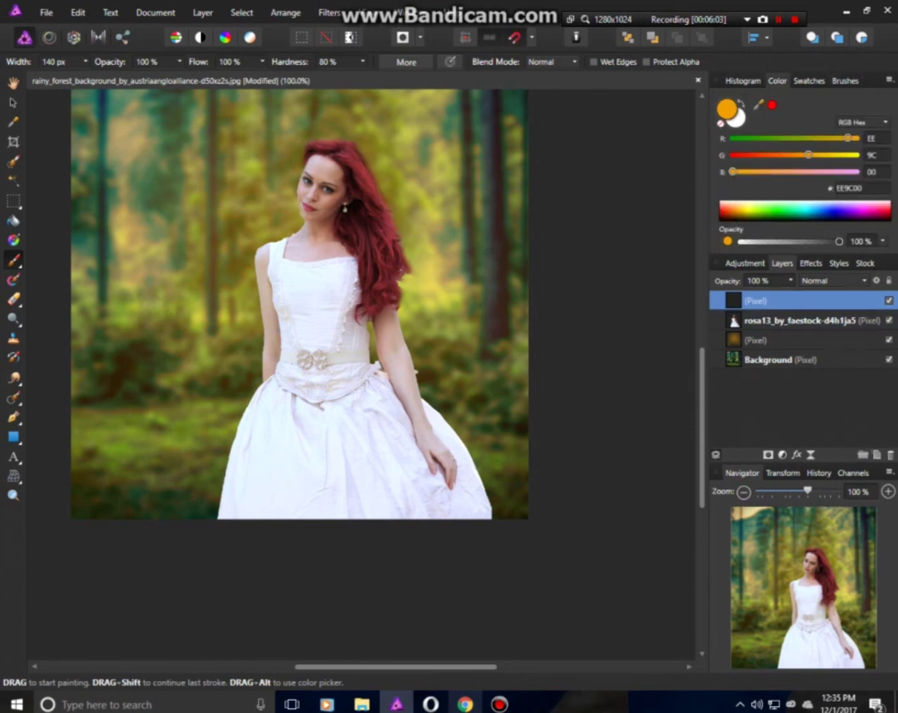
key(x)
double_click(757, 300)
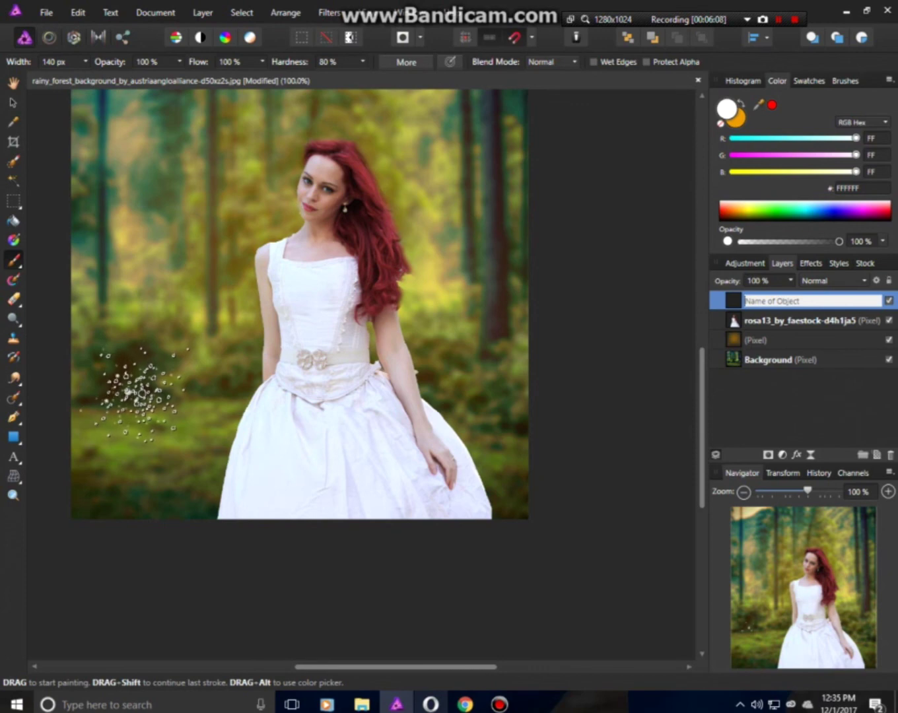
text(light)
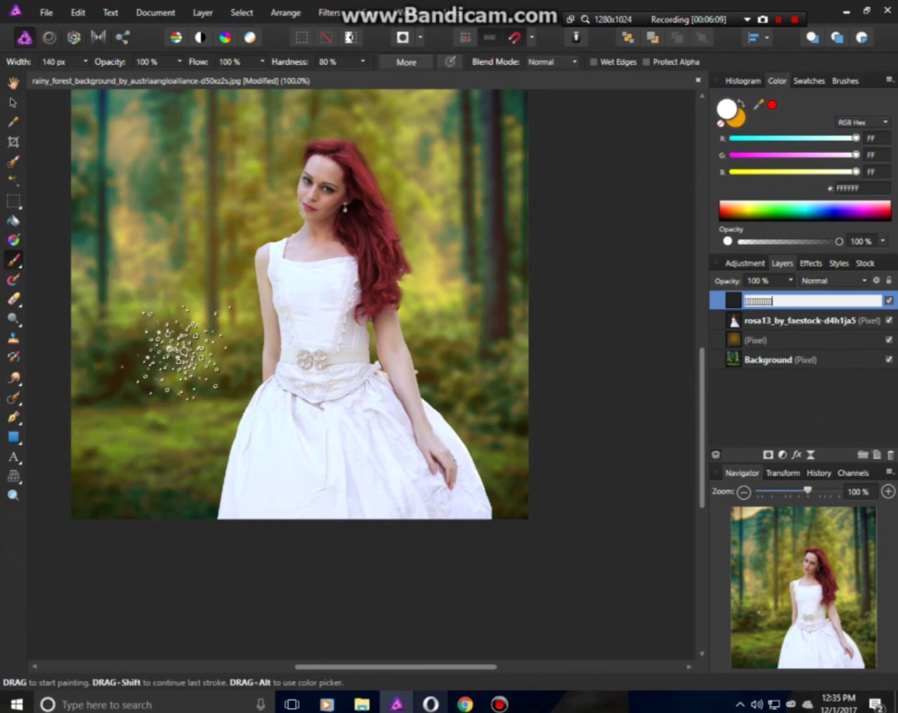
key(Return)
Paint trial white sparkles over the forest and hair, testing Normal blend and opacity
drag(197, 303, 99, 218)
mouse_move(182, 340)
mouse_down()
mouse_move(132, 389)
mouse_move(211, 277)
mouse_move(301, 369)
mouse_up()
mouse_move(307, 277)
mouse_down()
mouse_move(429, 251)
mouse_move(285, 376)
mouse_move(284, 230)
mouse_move(397, 215)
mouse_move(455, 284)
mouse_move(185, 439)
mouse_move(488, 476)
mouse_move(242, 472)
mouse_move(481, 455)
mouse_move(386, 353)
mouse_move(337, 412)
mouse_move(462, 404)
mouse_up()
click(831, 280)
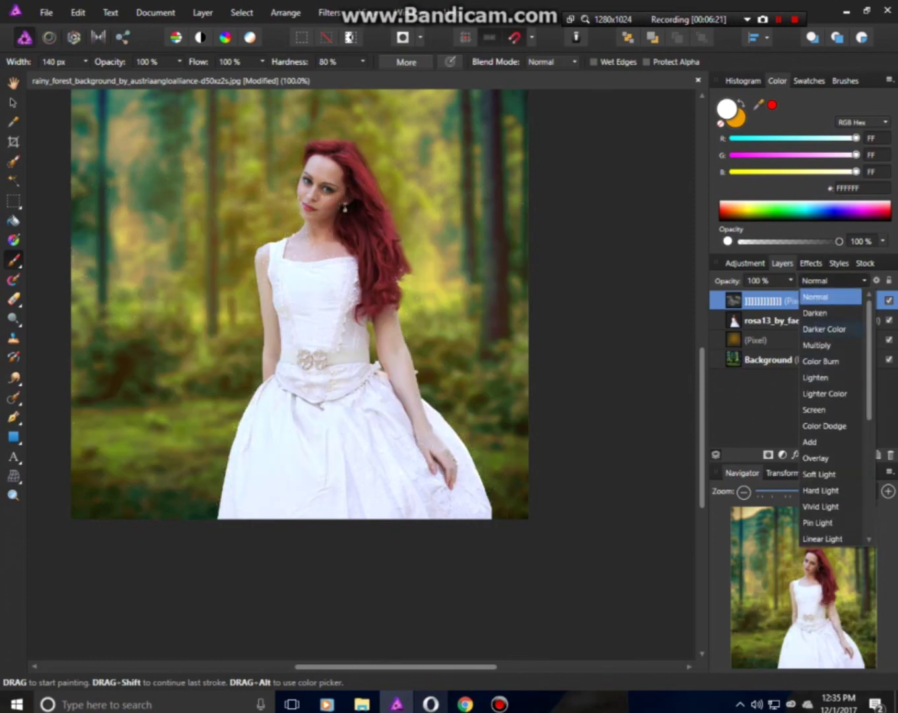
click(818, 298)
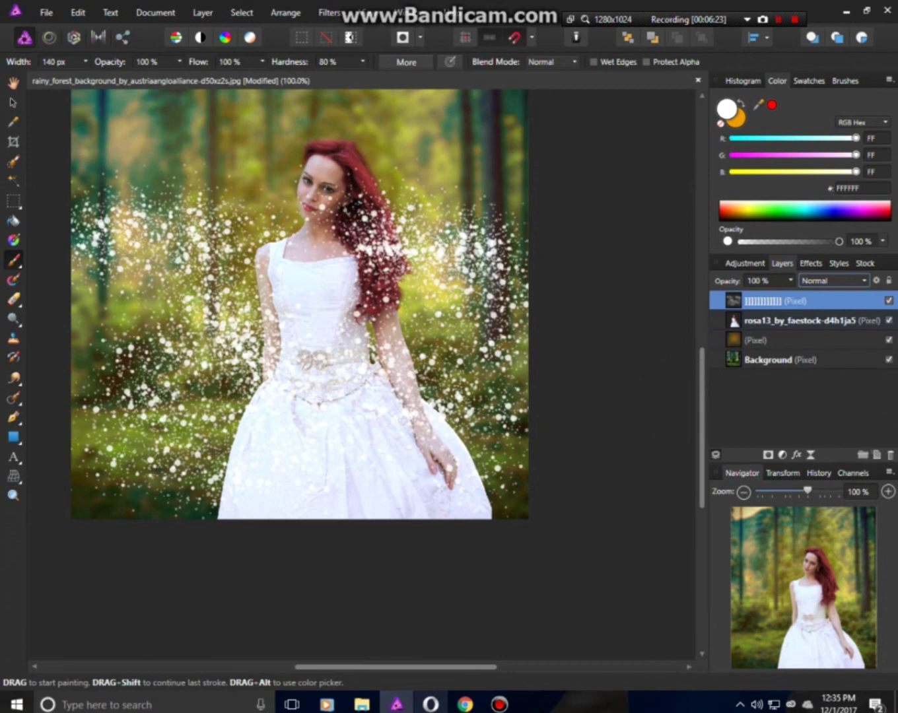
click(790, 280)
drag(792, 294, 738, 294)
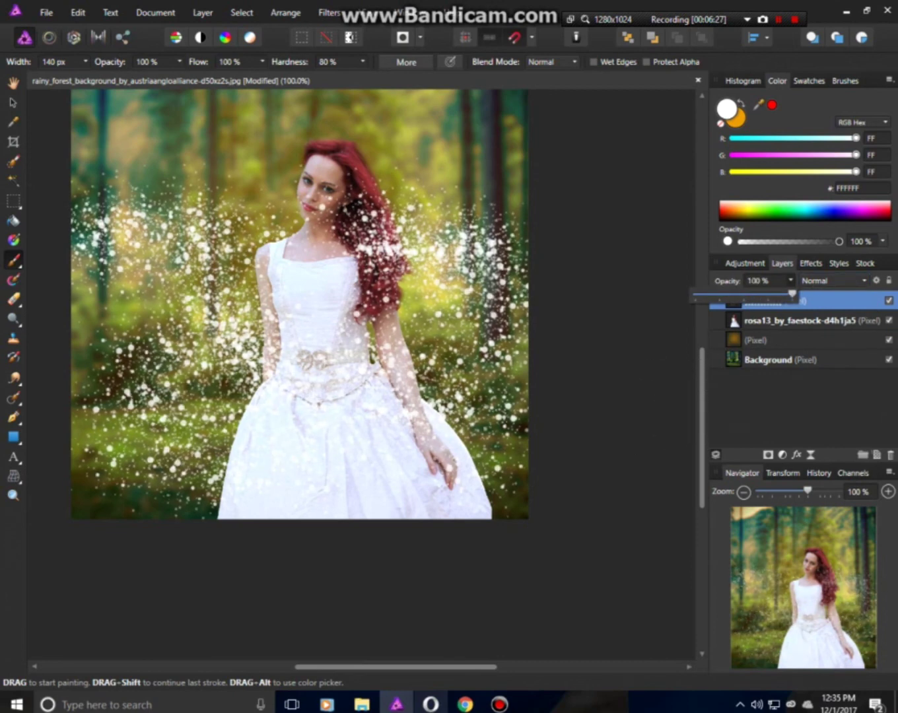
drag(737, 294, 792, 294)
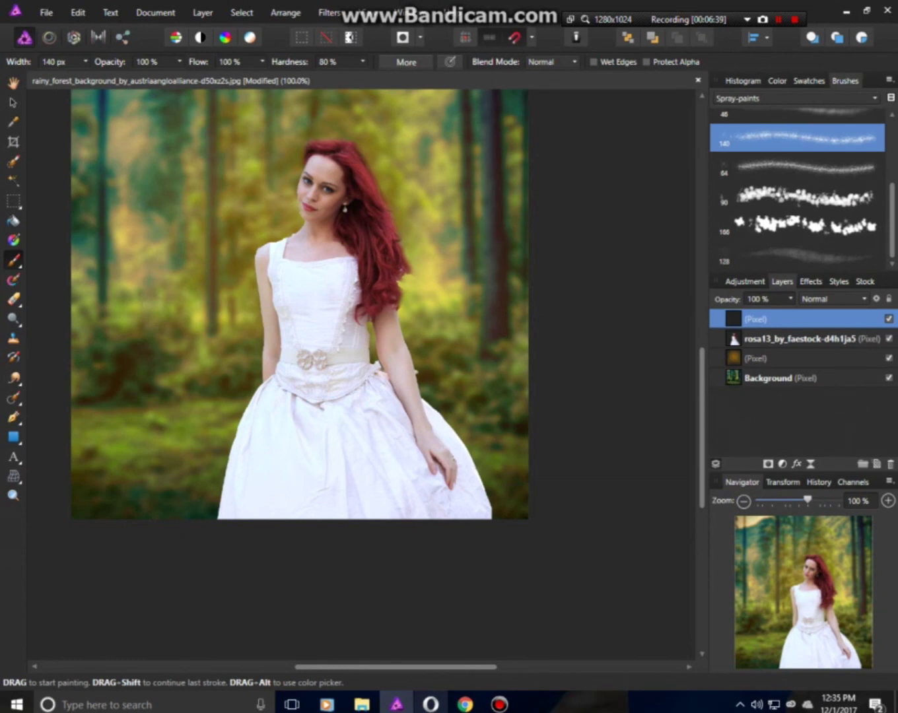
Tune the spray brush to 399 px, 97% hardness, 45% spacing, 87% flow, and duplicate it
double_click(796, 138)
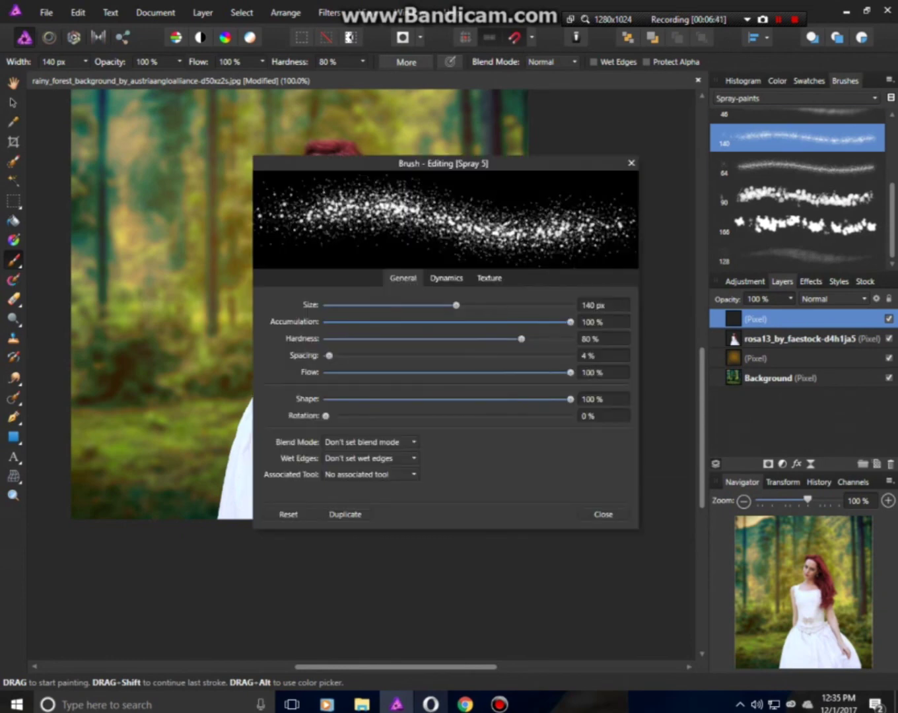
mouse_move(455, 306)
mouse_down()
mouse_move(369, 305)
mouse_move(451, 305)
mouse_up()
mouse_move(570, 322)
mouse_down()
mouse_move(442, 322)
mouse_move(469, 322)
mouse_up()
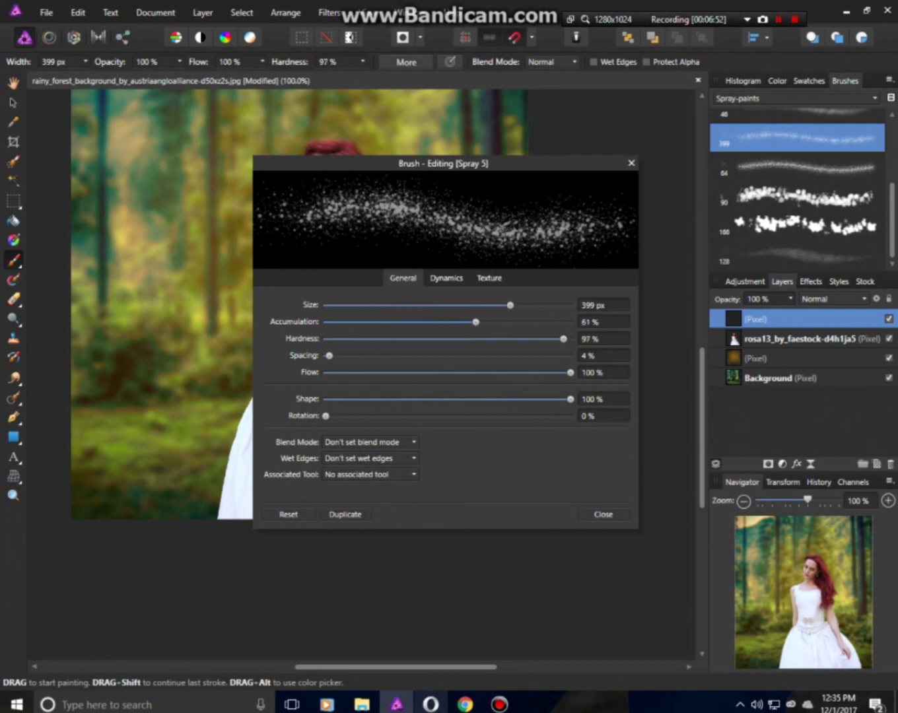
mouse_move(329, 354)
mouse_down()
mouse_move(468, 354)
mouse_move(378, 355)
mouse_up()
drag(571, 372, 483, 373)
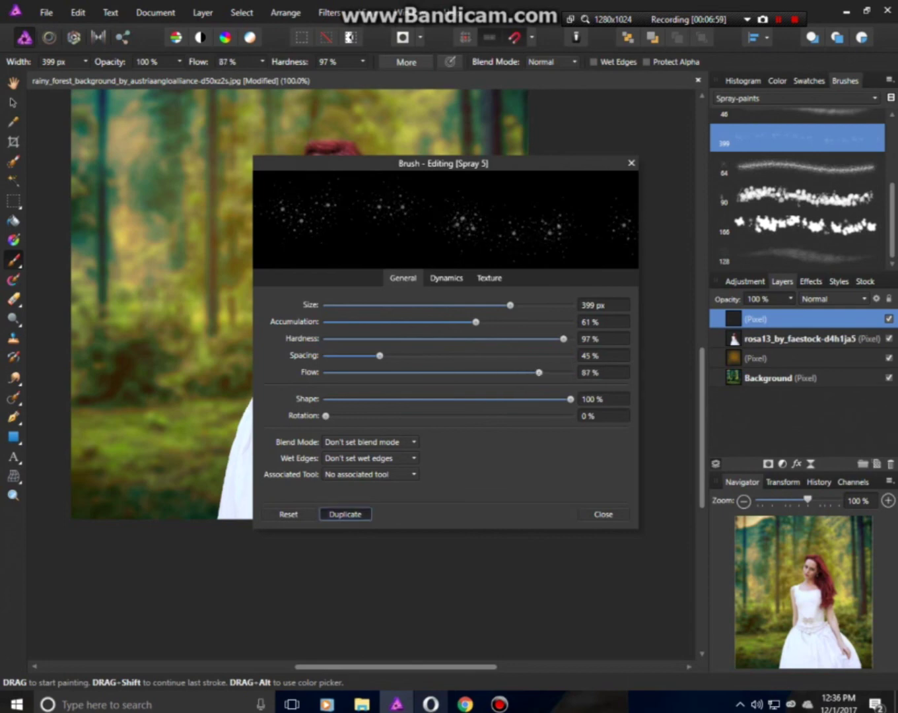
click(345, 514)
Paint white bokeh dots across the forest and move the rosa13 layer above them
click(602, 514)
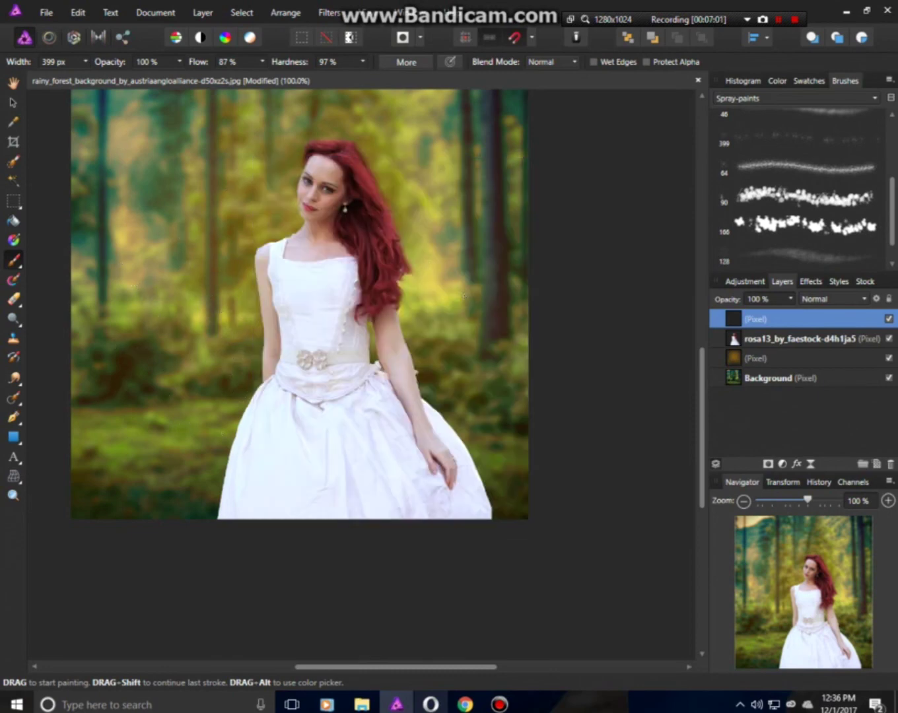
mouse_move(277, 198)
mouse_down()
mouse_move(251, 343)
mouse_move(165, 310)
mouse_move(244, 371)
mouse_up()
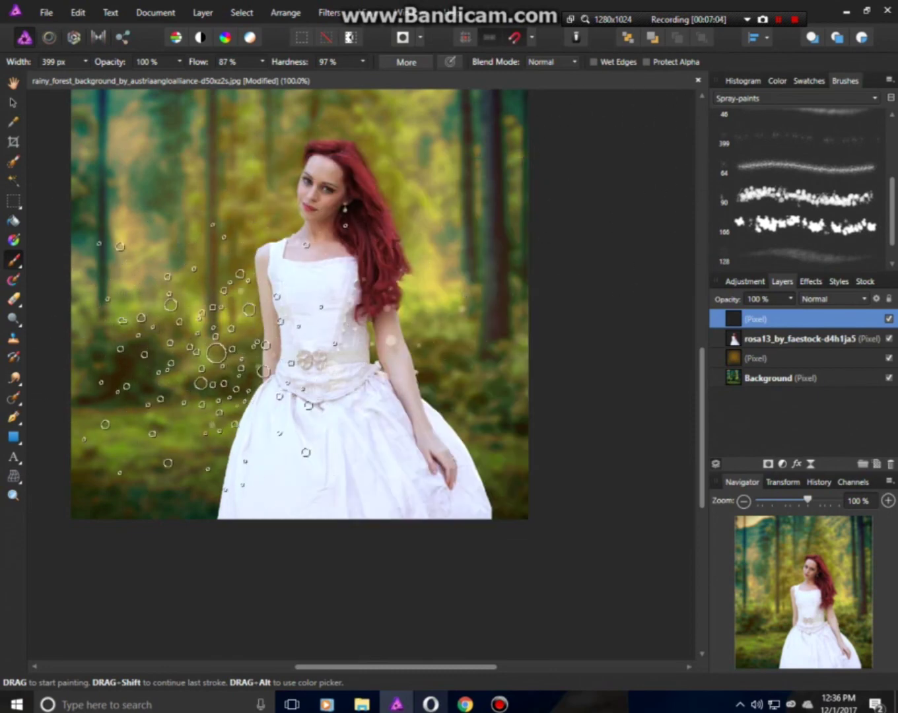
mouse_move(283, 406)
mouse_down()
mouse_move(172, 422)
mouse_move(482, 412)
mouse_move(501, 307)
mouse_move(155, 293)
mouse_up()
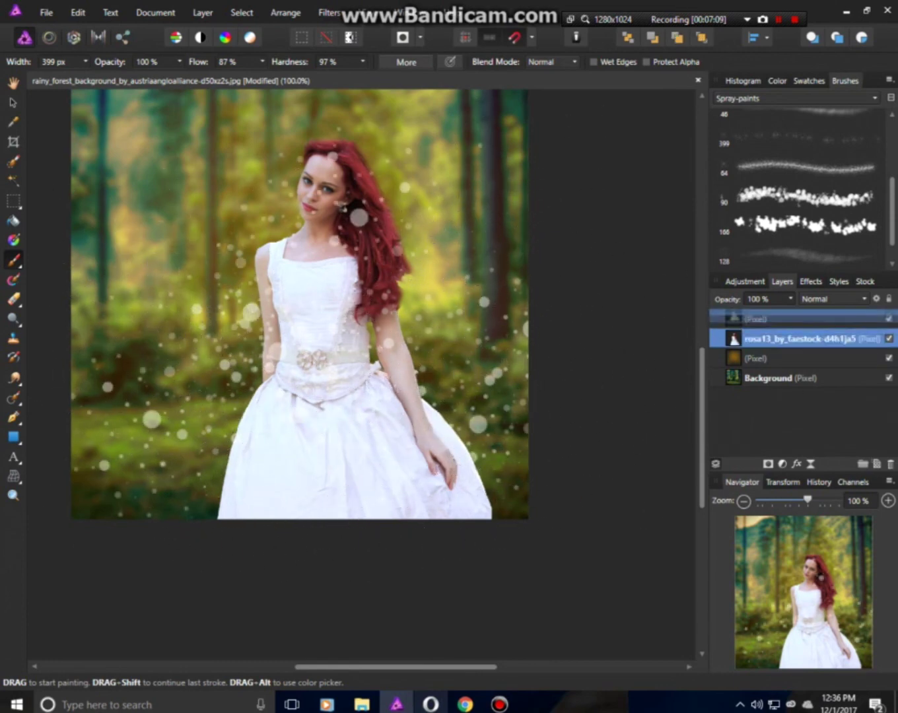
drag(799, 339, 799, 319)
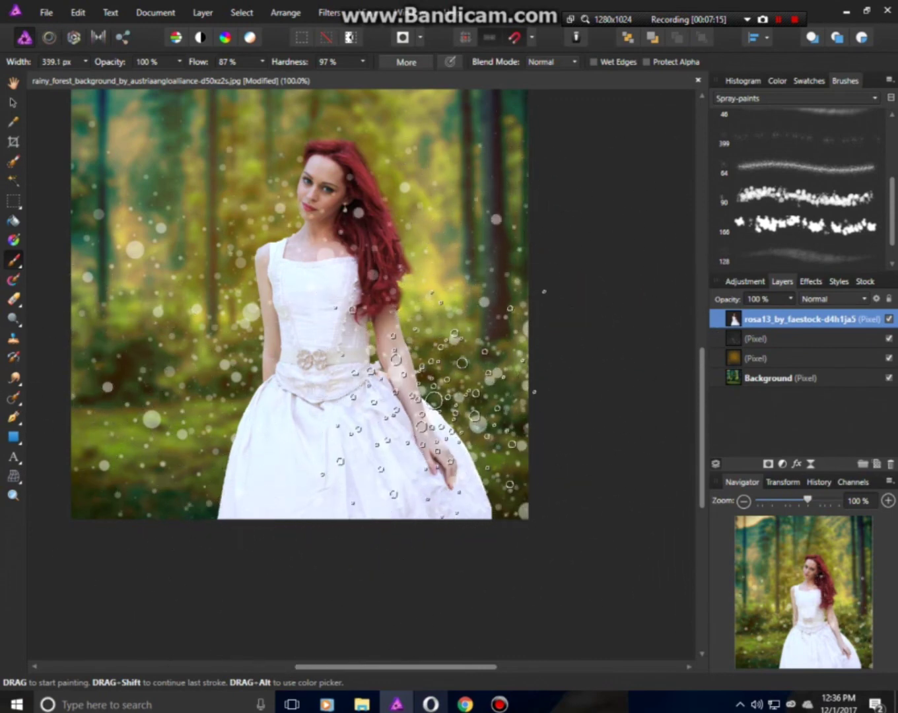
drag(430, 381, 406, 342)
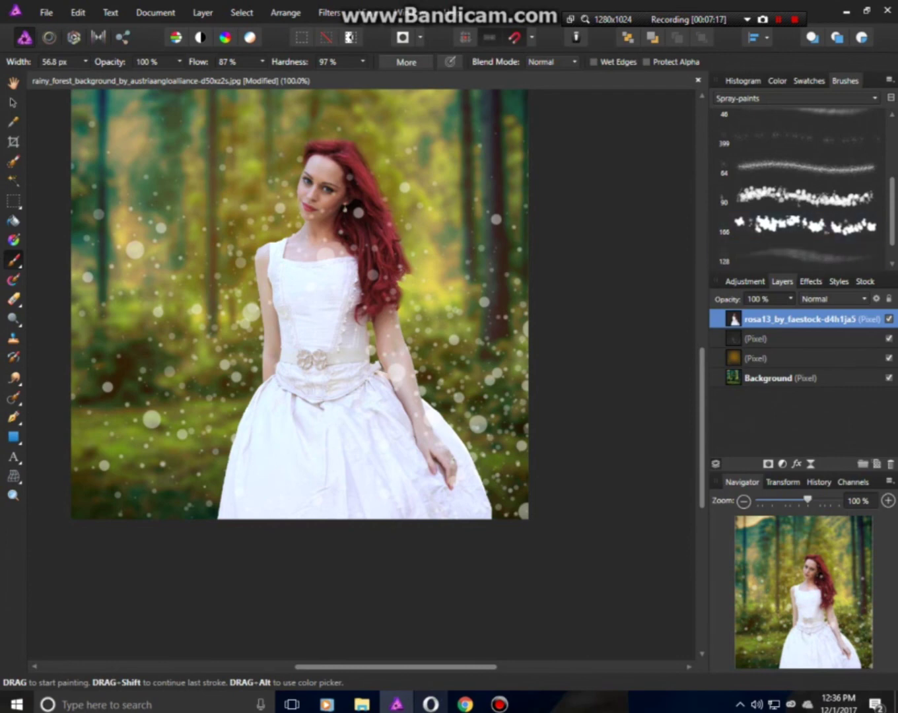
Dim the woman layer slightly and fade the bokeh dots layer to 43% opacity
click(791, 298)
mouse_move(800, 312)
mouse_down()
mouse_move(784, 311)
mouse_move(799, 311)
mouse_up()
click(759, 338)
click(791, 299)
drag(798, 311, 744, 312)
scroll(299, 315, up, 1)
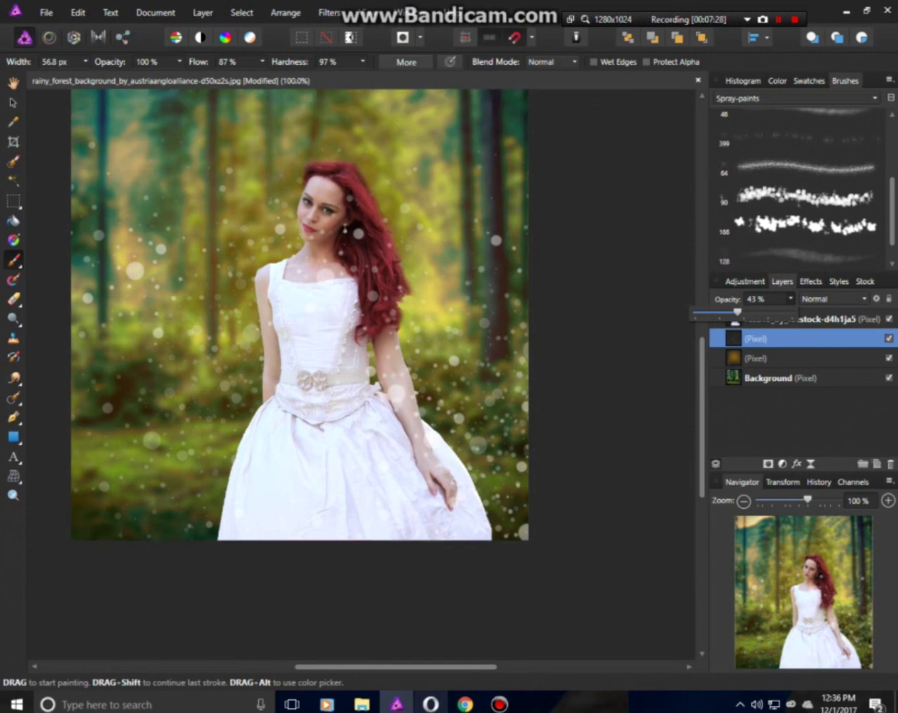
Try the Erase Brush on the woman layer, undo it, and reselect the bokeh layer
key(e)
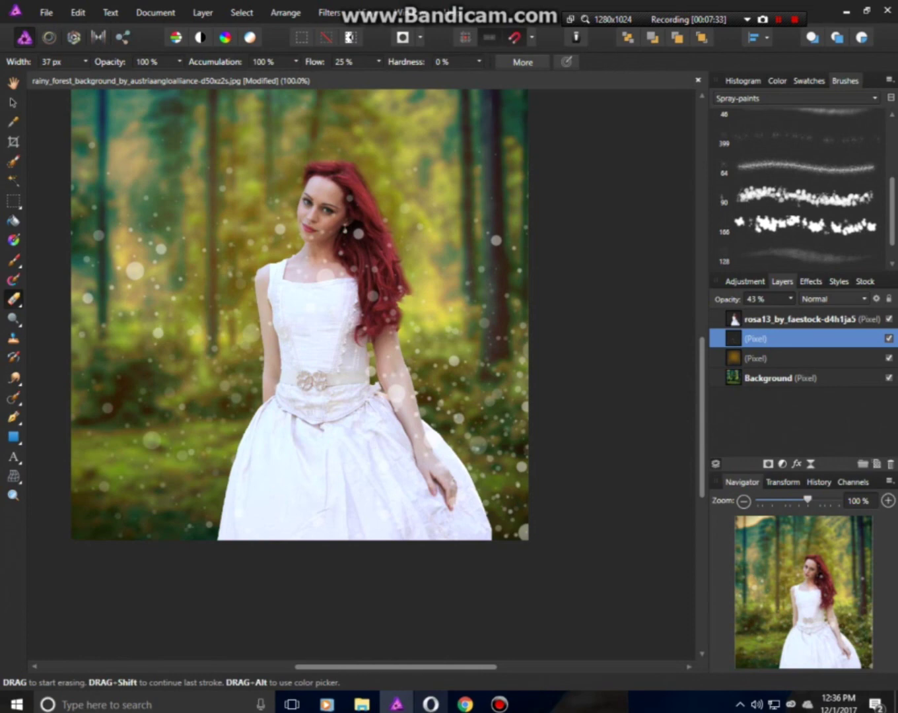
click(799, 319)
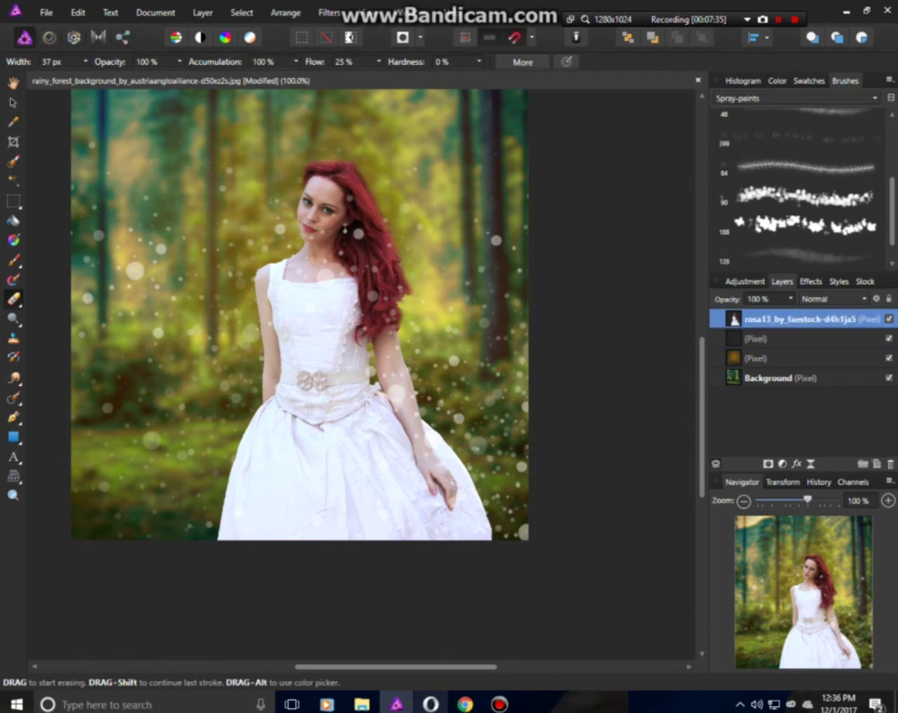
drag(310, 268, 301, 303)
key(ctrl+z)
click(792, 339)
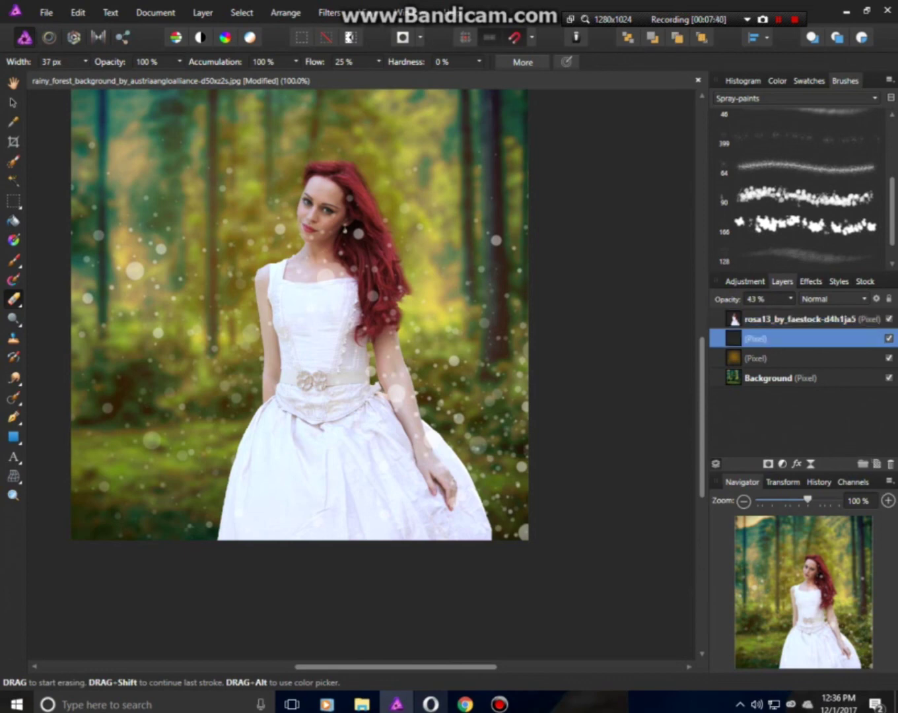
scroll(299, 304, down, 2)
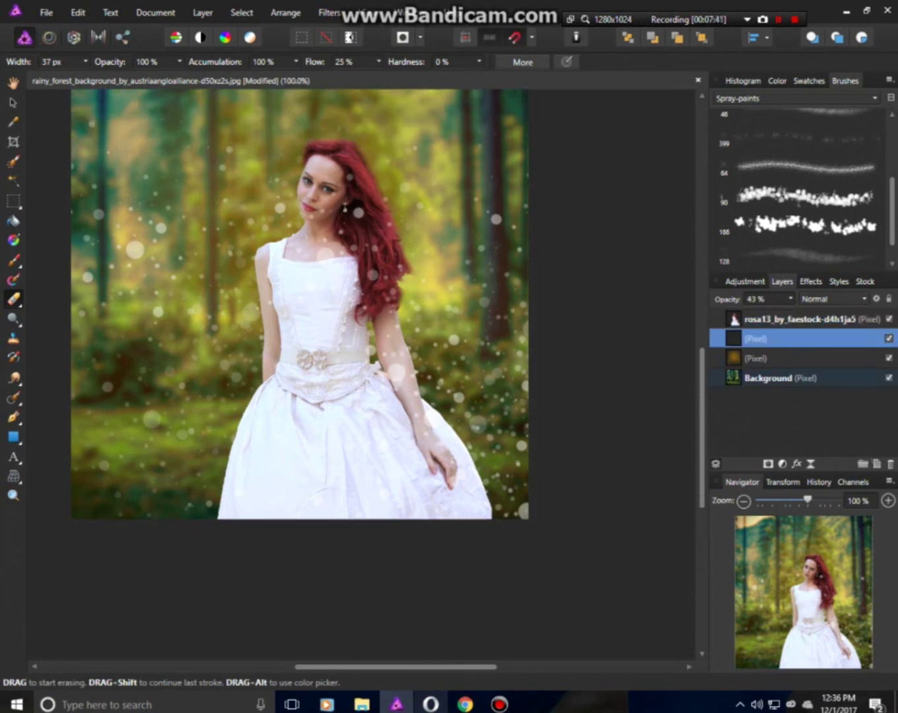
Enlarge the bokeh layer beyond the canvas and nudge the woman layer lower
key(v)
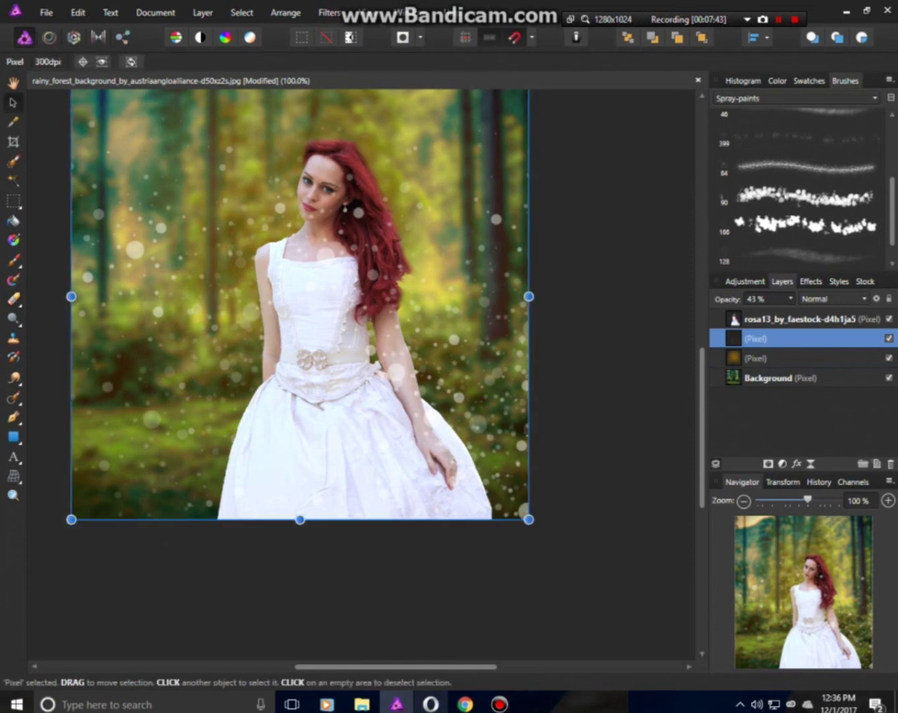
drag(528, 520, 625, 648)
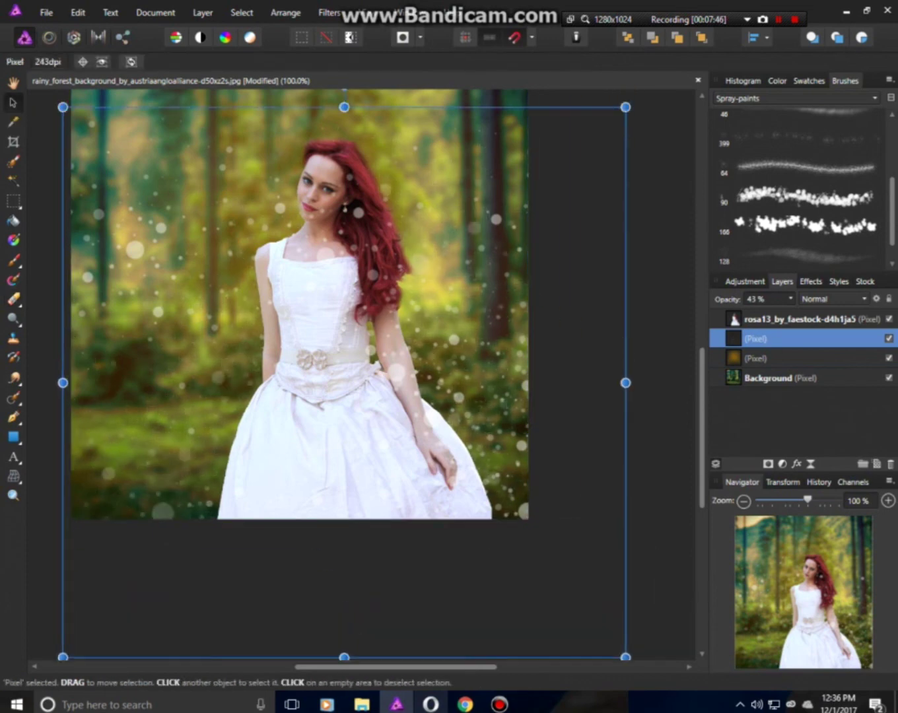
click(792, 319)
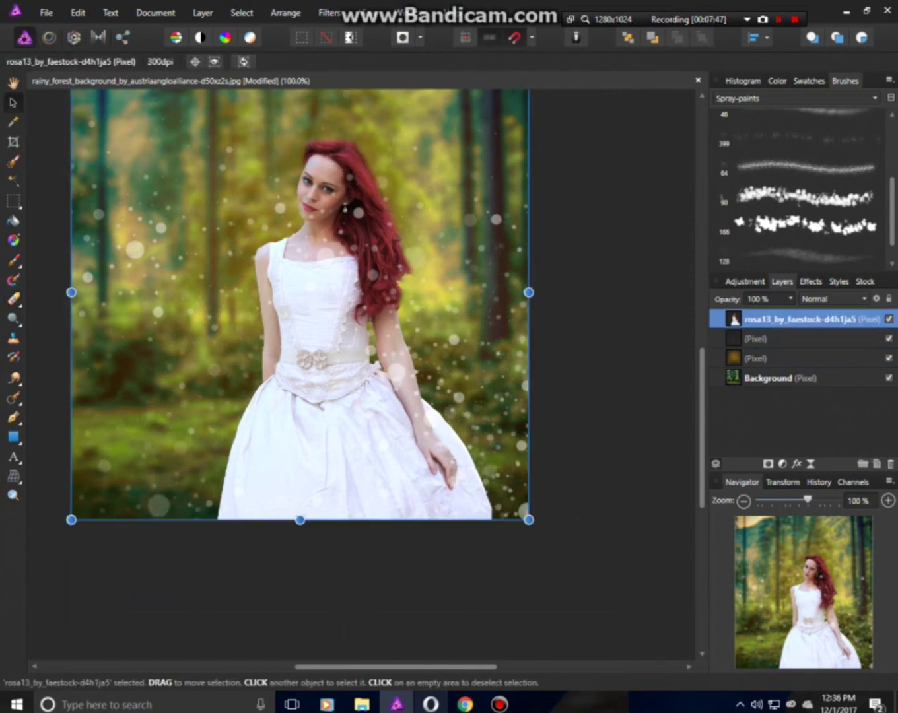
mouse_move(298, 297)
mouse_down()
mouse_move(298, 373)
mouse_move(297, 299)
mouse_up()
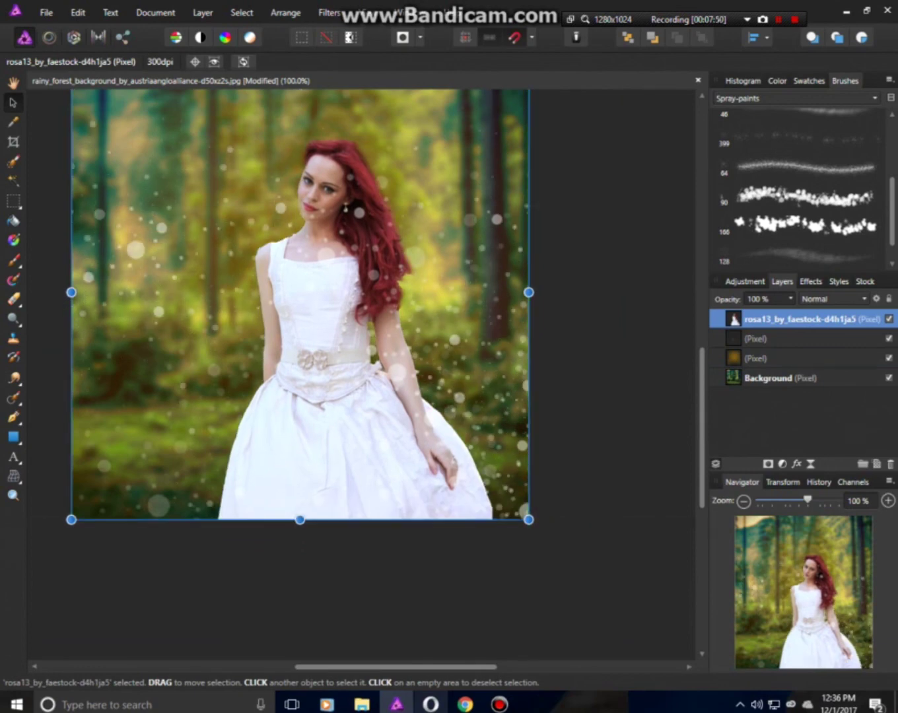
click(594, 581)
scroll(363, 330, up, 2)
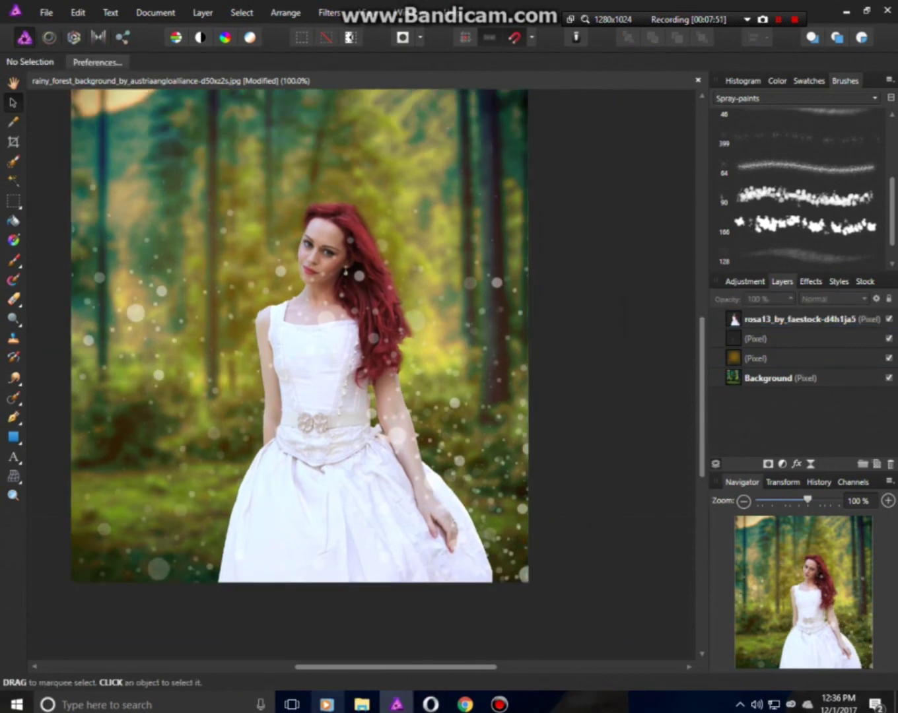
click(792, 319)
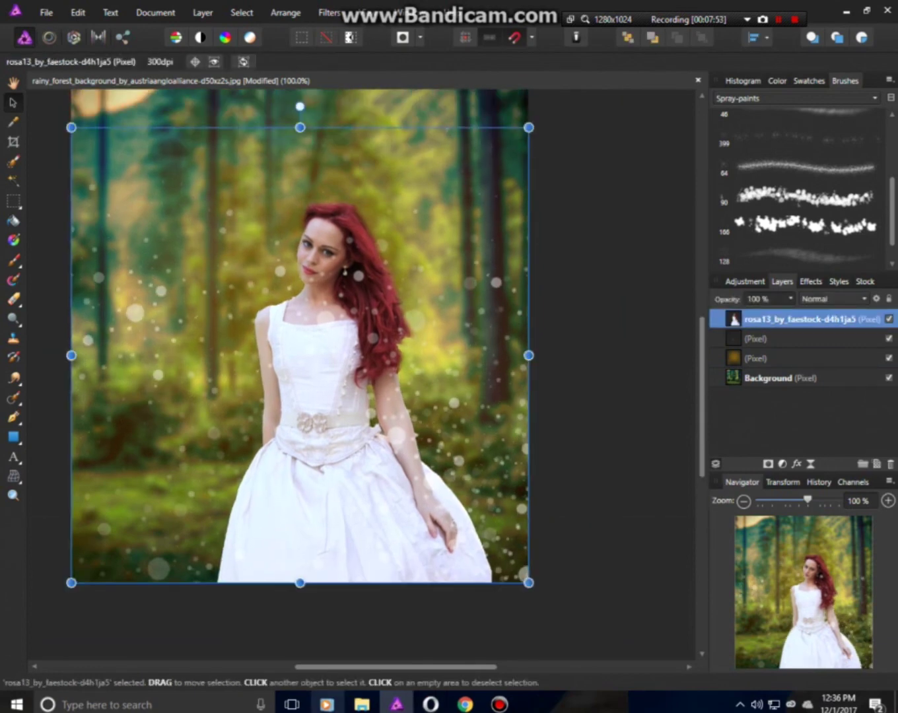
click(792, 338)
click(792, 320)
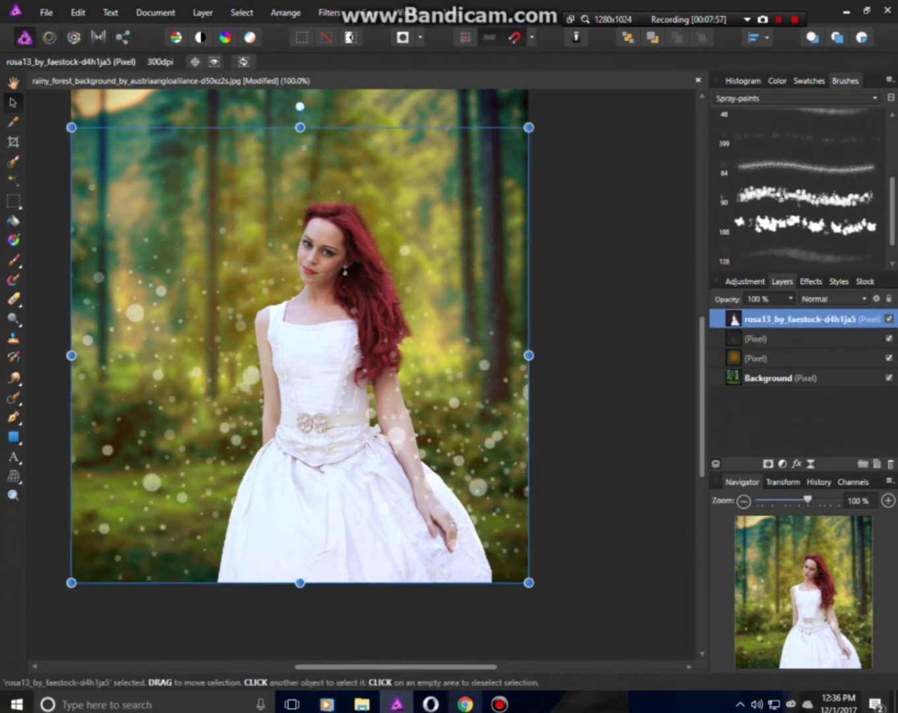
Enlarge the glow and bokeh sparkle layers and recentre the bokeh layer on the image
click(461, 86)
right_click(461, 85)
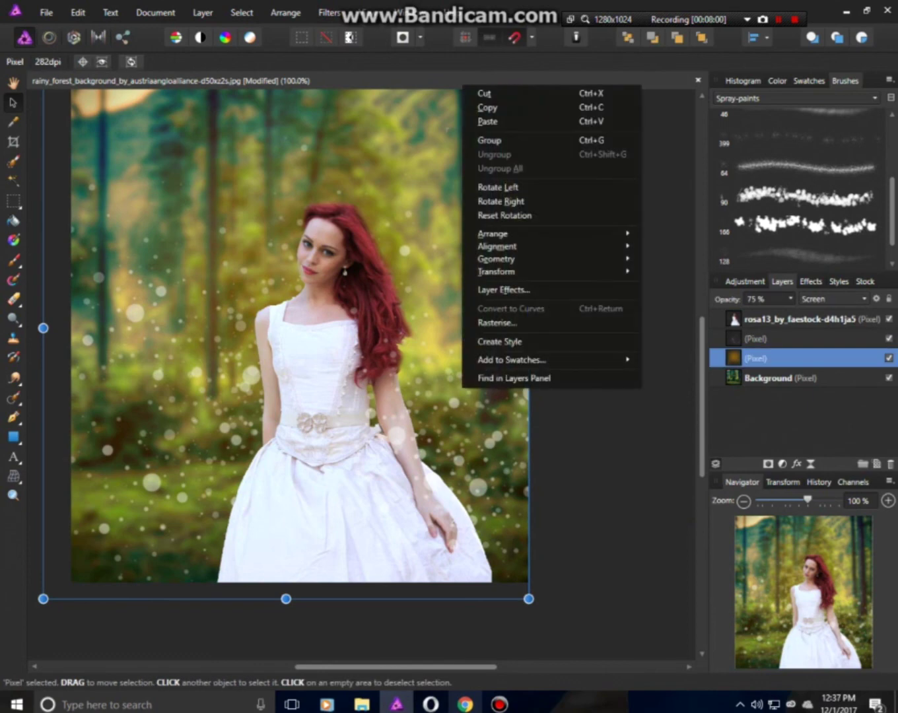
drag(528, 599, 578, 638)
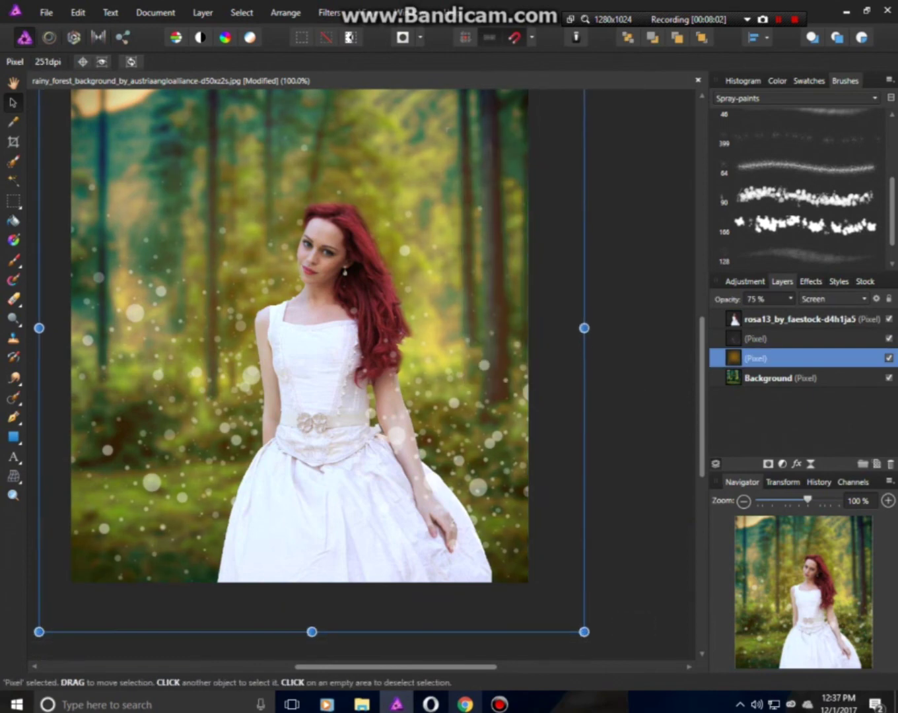
click(613, 634)
click(755, 338)
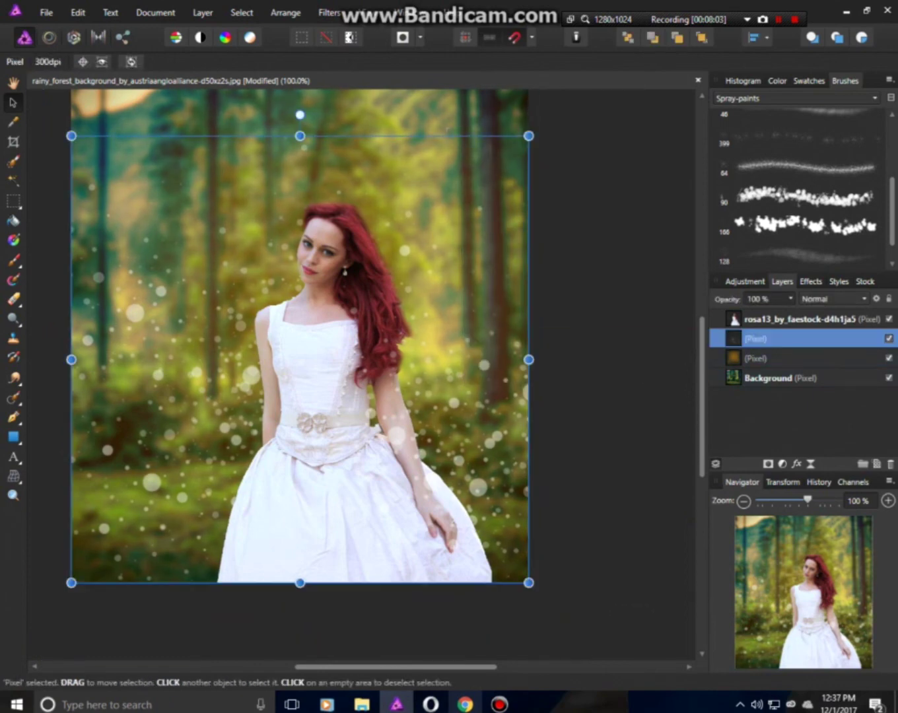
drag(528, 582, 641, 660)
drag(349, 396, 310, 318)
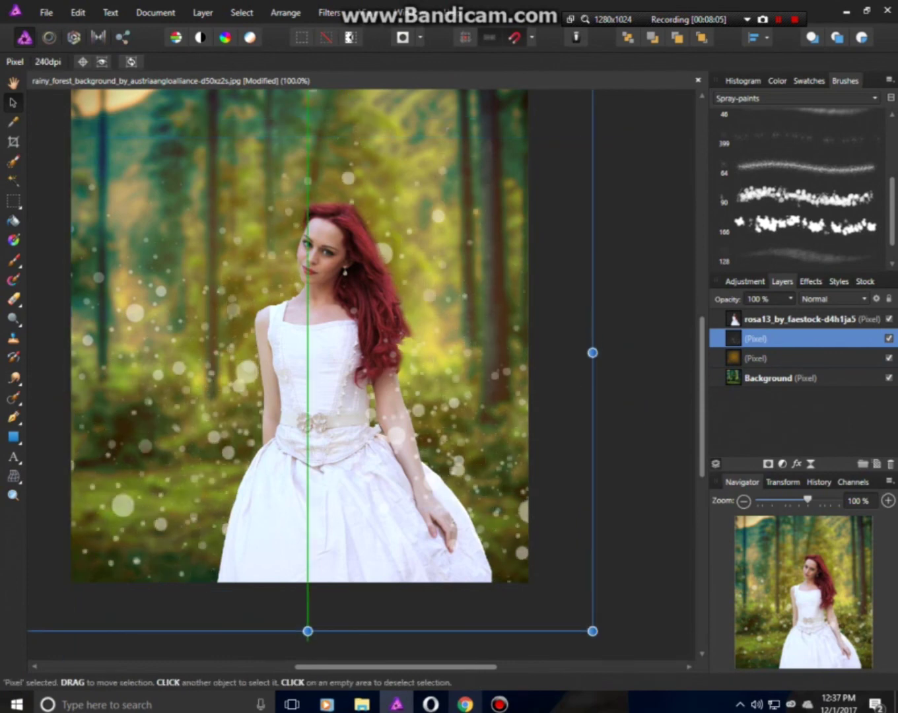
key(ctrl+d)
scroll(299, 337, down, 1)
scroll(298, 336, up, 2)
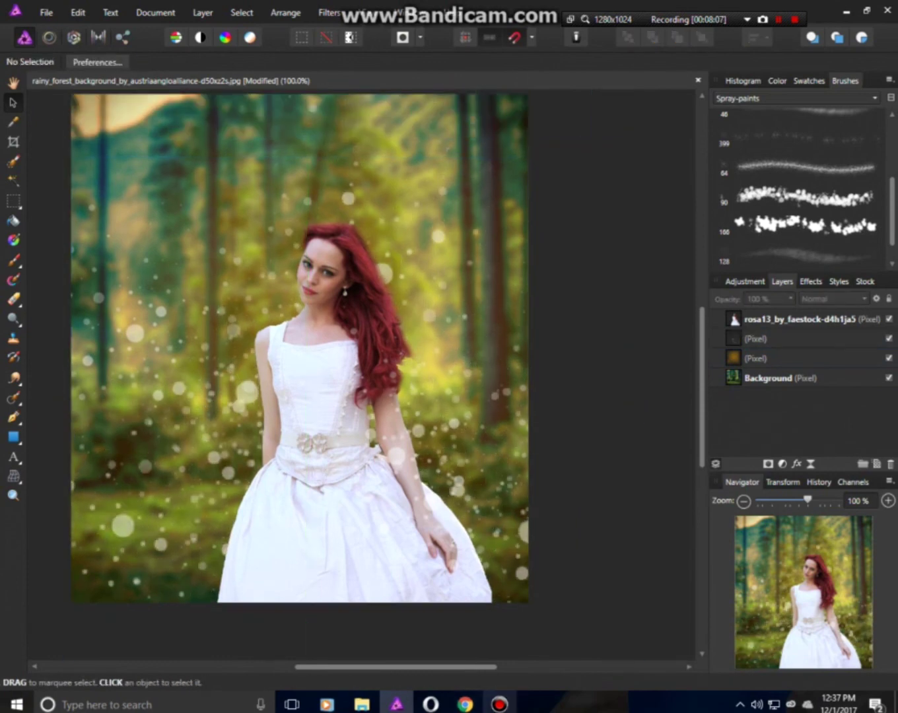
click(791, 318)
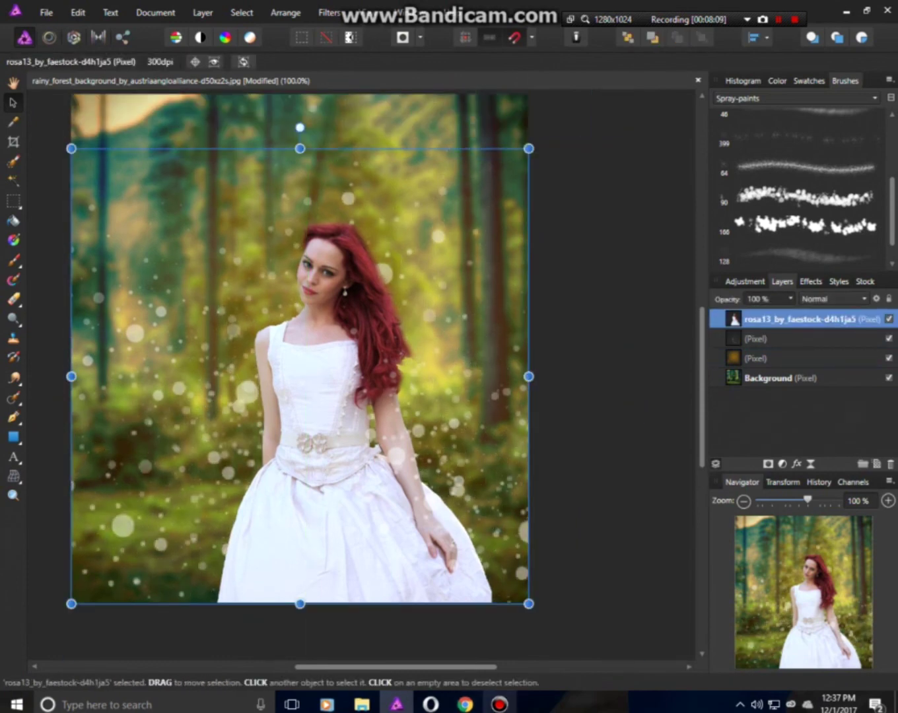
Pick the soft Basic 256 px round brush in white and make it much larger
key(b)
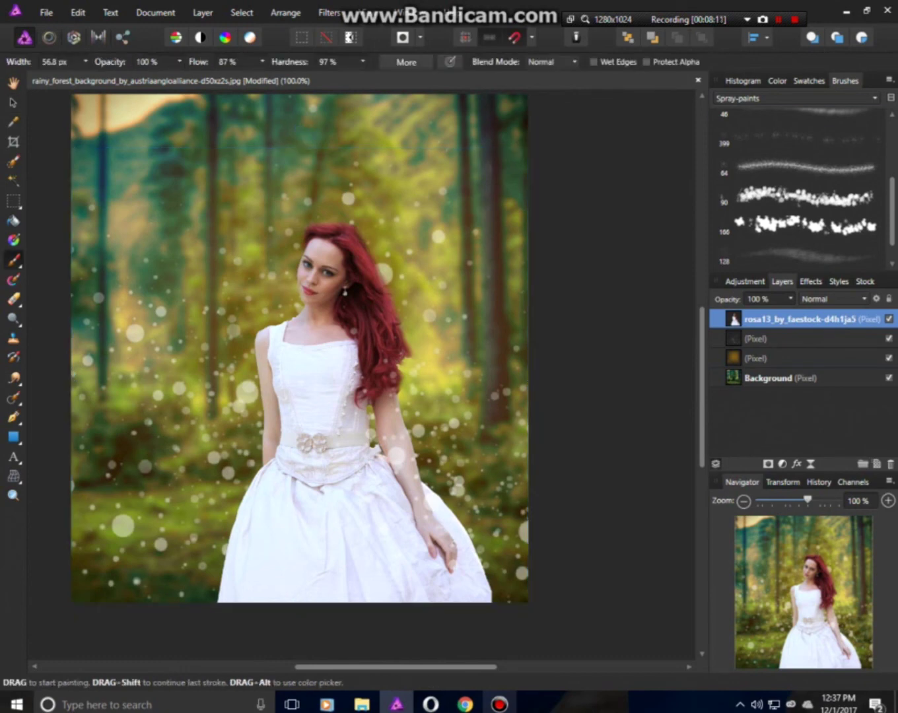
scroll(805, 153, up, 5)
click(794, 97)
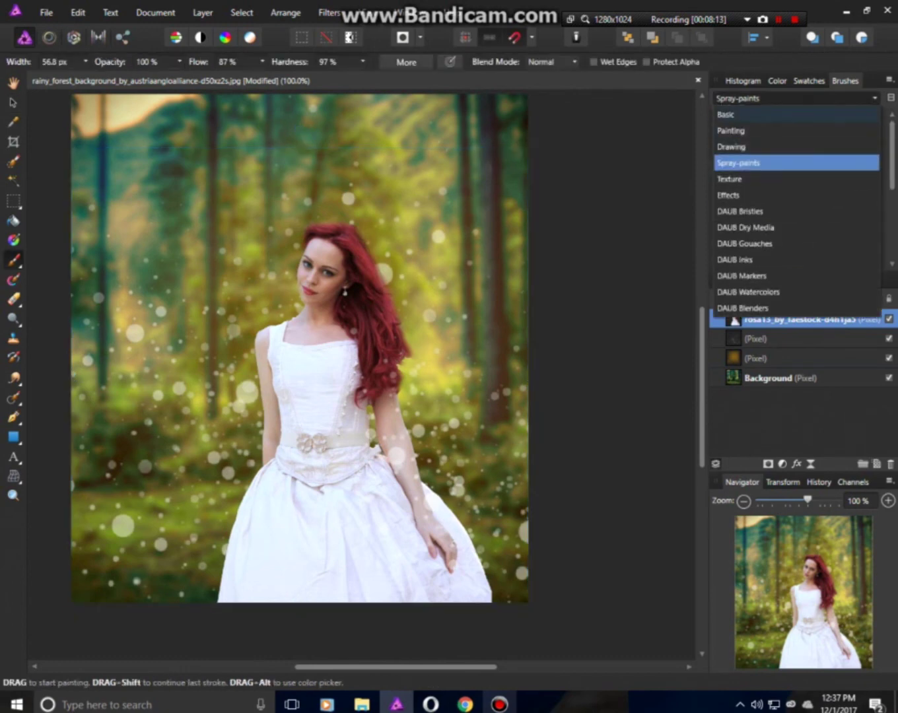
click(740, 114)
scroll(805, 245, down, 3)
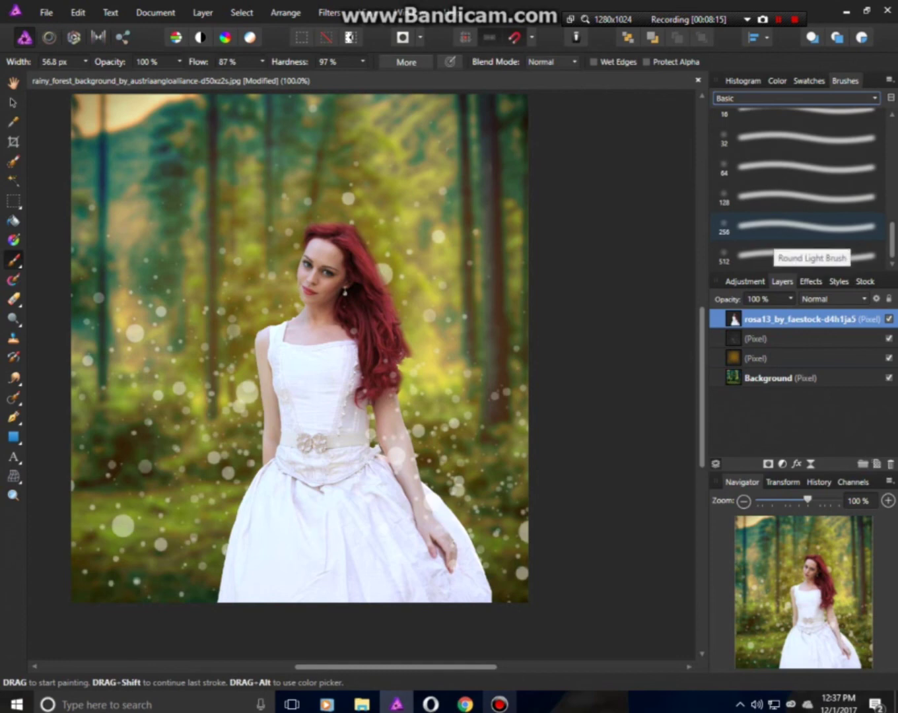
click(802, 228)
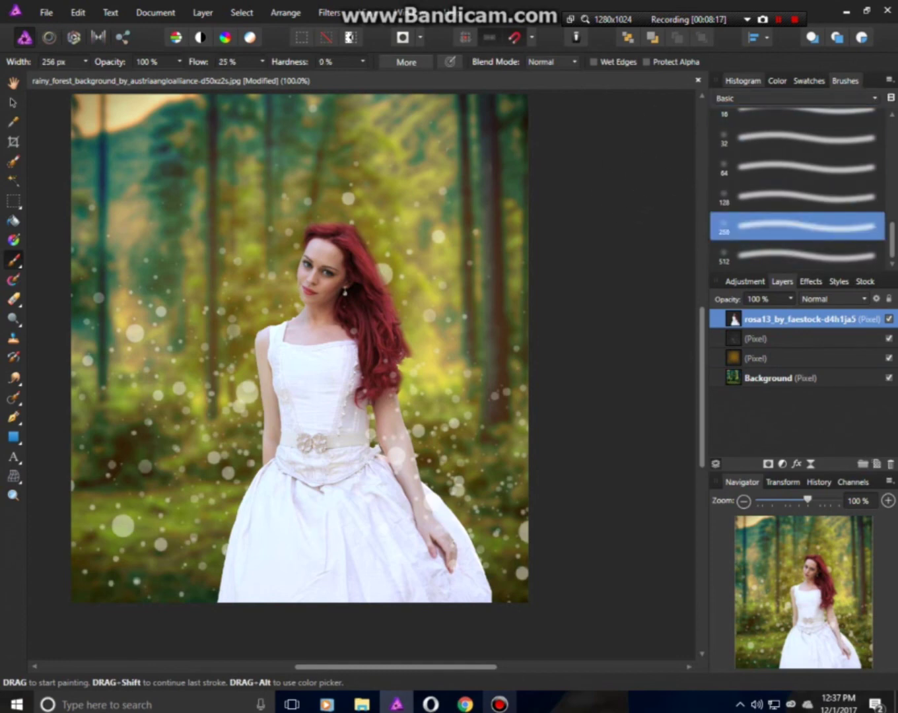
click(777, 80)
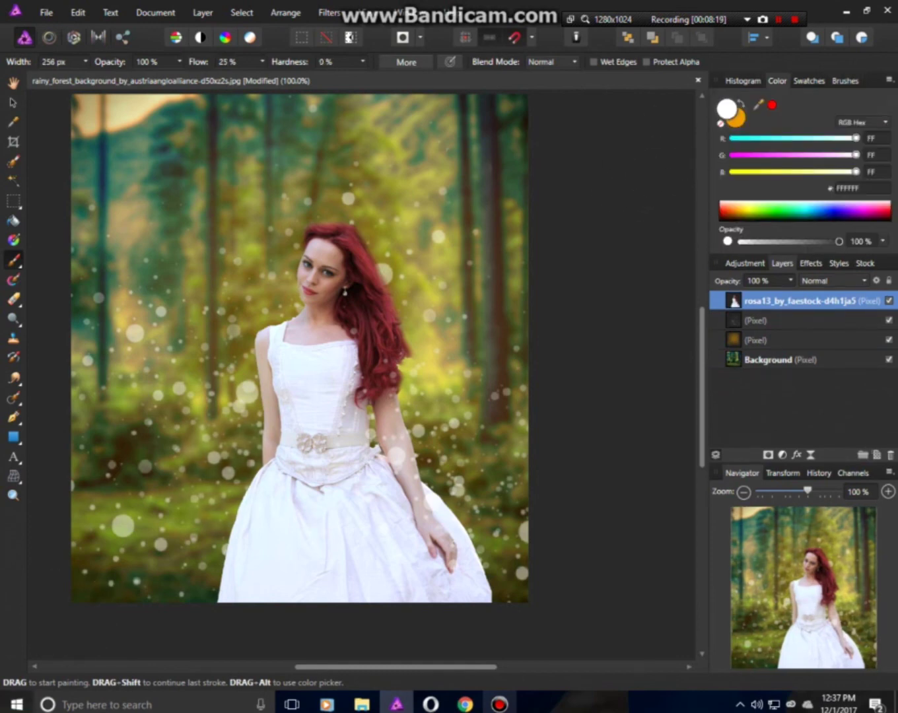
key(bracketright)
key(bracketright)
key(bracketright)
Paint white mist over the lower grass, the forest sides and the dress hem
click(768, 360)
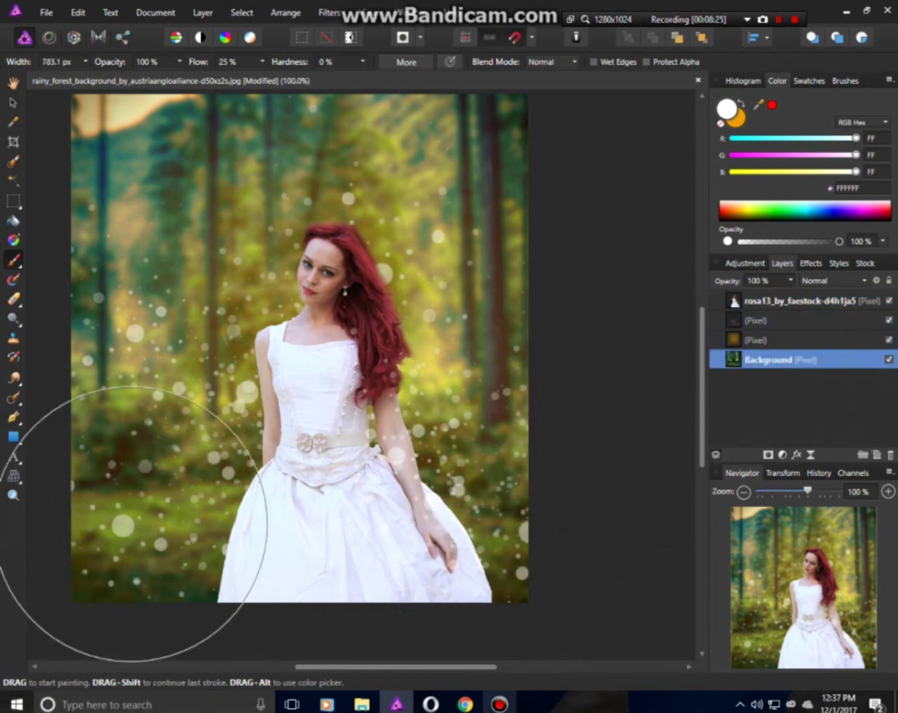
drag(130, 578, 271, 542)
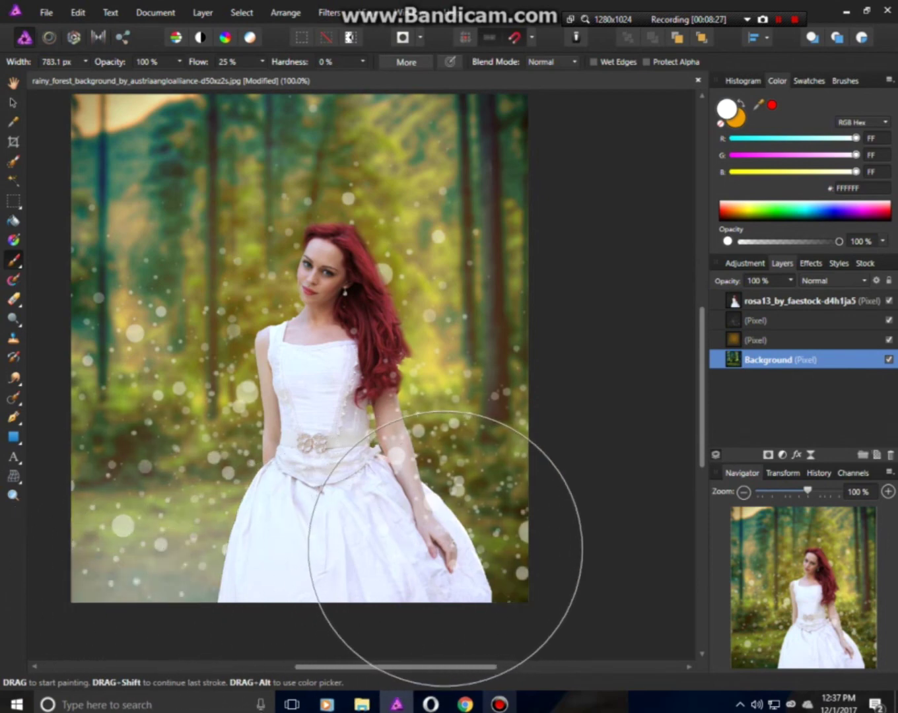
drag(537, 356, 490, 219)
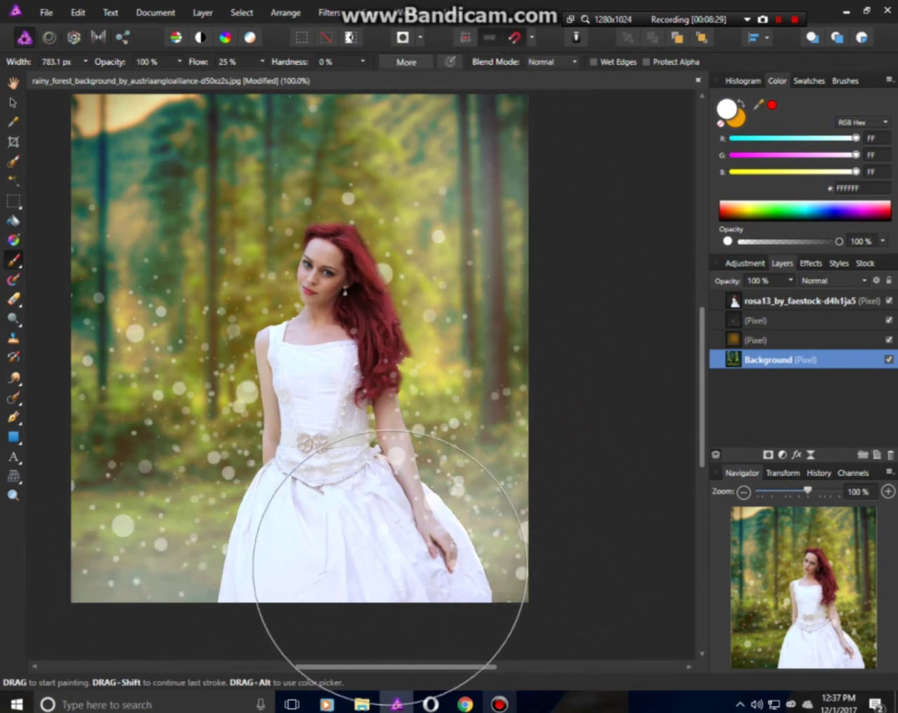
drag(120, 542, 512, 432)
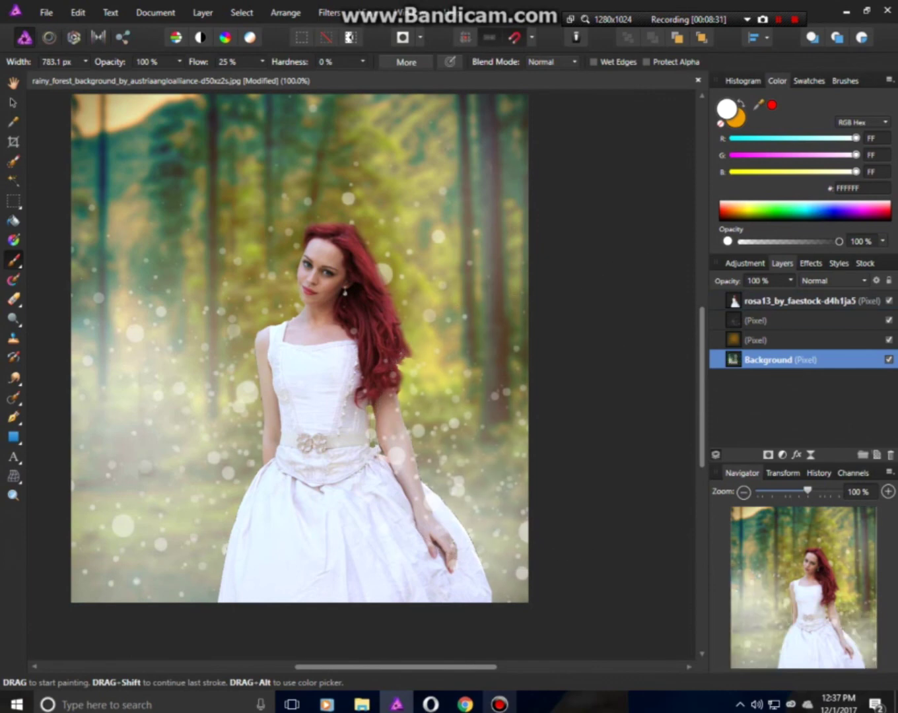
click(803, 301)
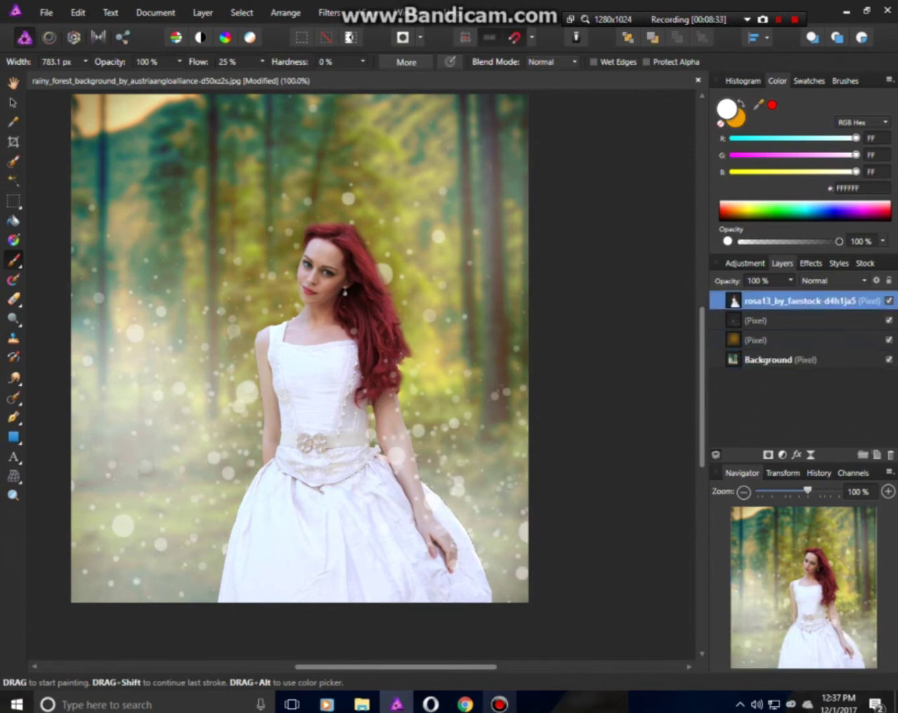
double_click(764, 360)
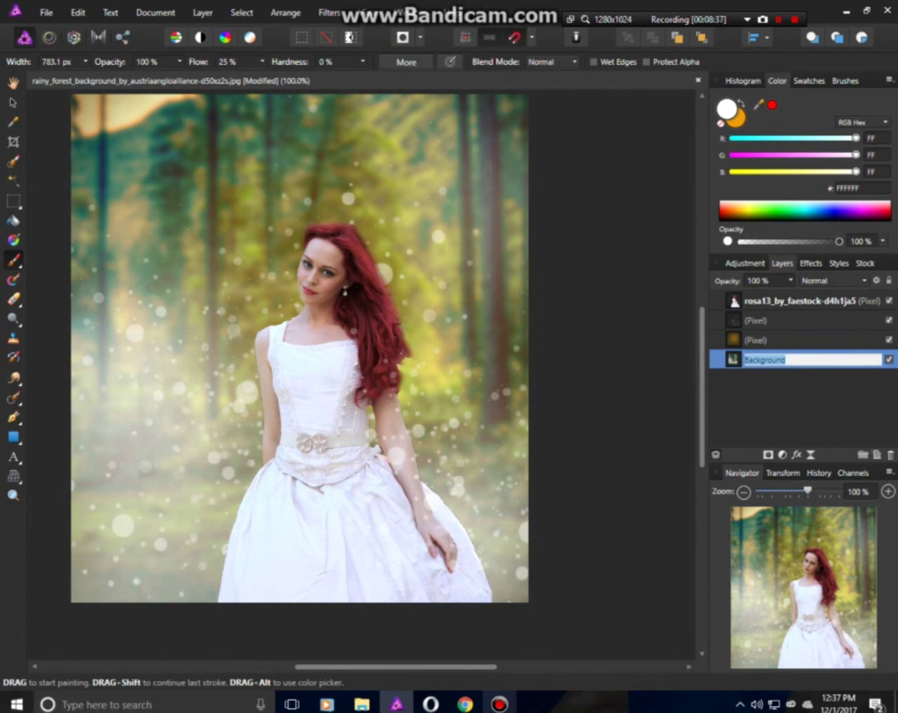
key(Return)
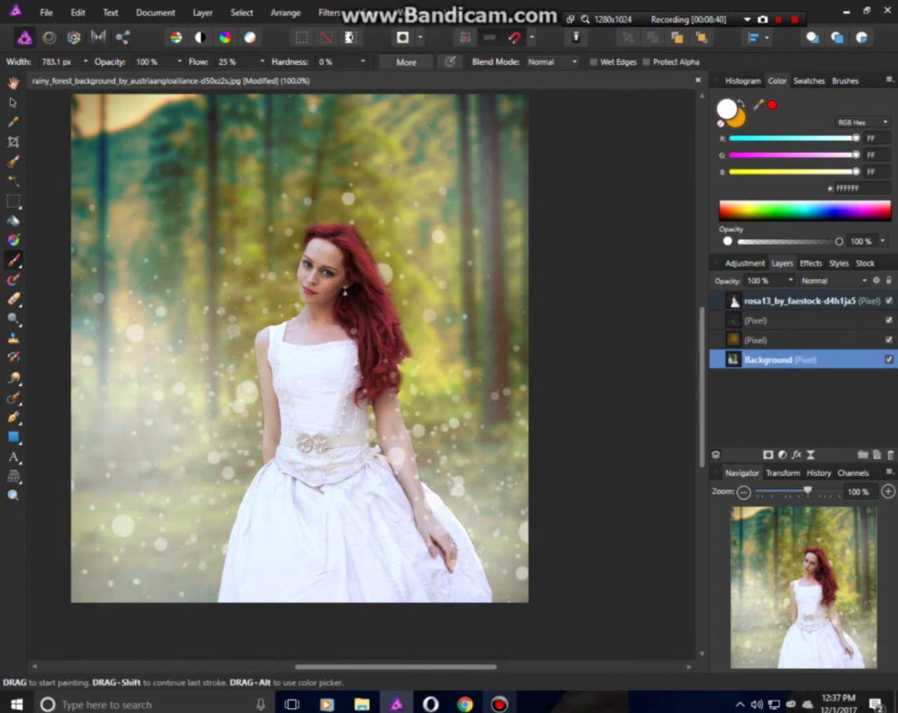
click(803, 300)
mouse_move(360, 491)
mouse_down()
mouse_move(229, 612)
mouse_move(485, 580)
mouse_move(181, 661)
mouse_move(528, 522)
mouse_up()
Lower the woman layer's opacity slightly and fade the Background layer to 91%
scroll(79, 99, up, 1)
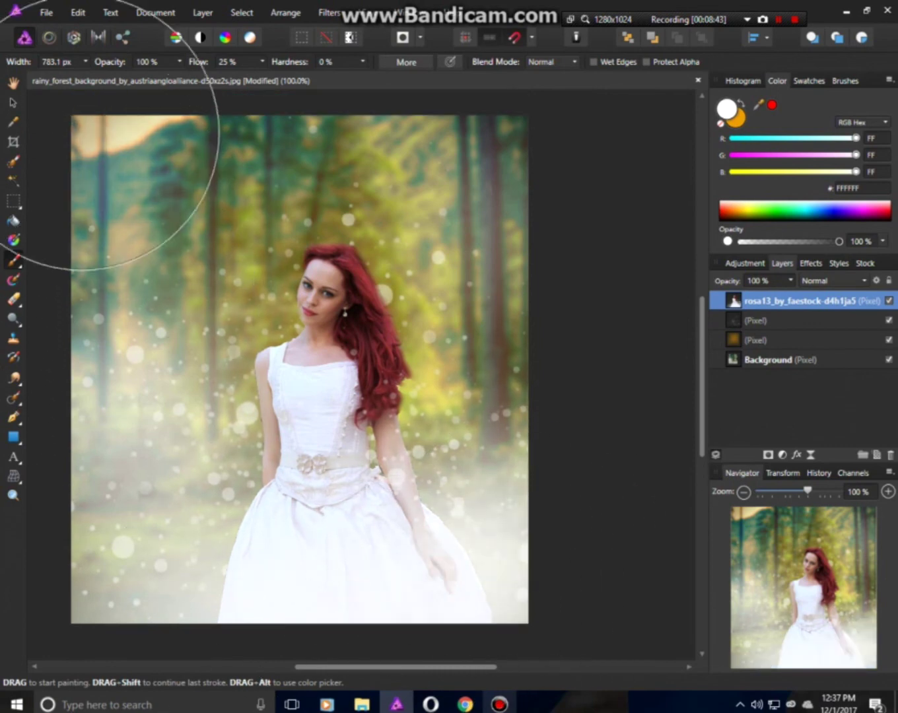
click(46, 12)
key(Escape)
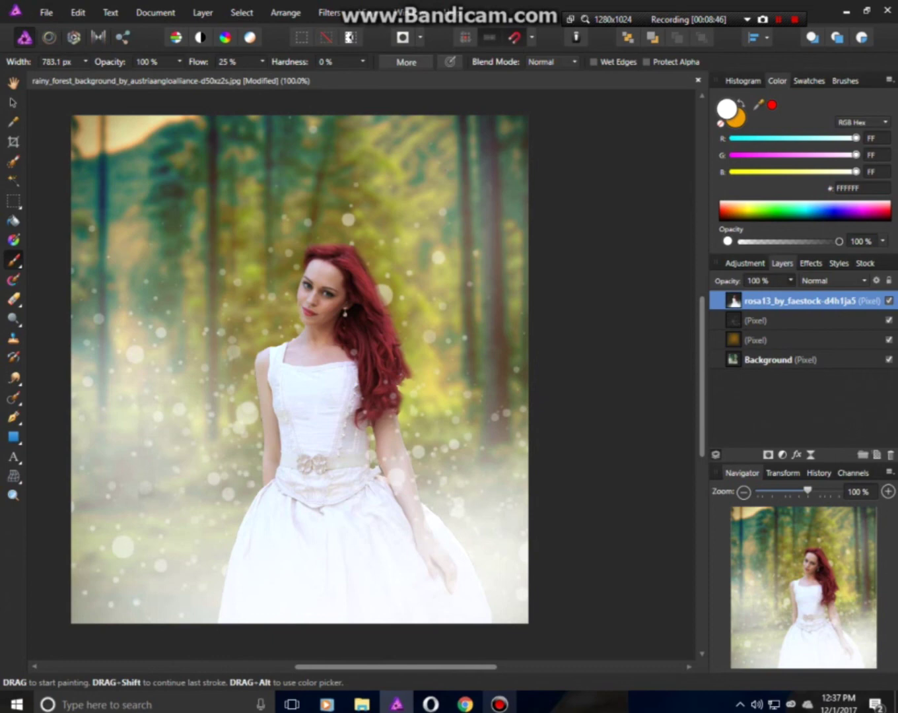
click(790, 281)
mouse_move(792, 294)
mouse_down()
mouse_move(712, 293)
mouse_move(785, 293)
mouse_up()
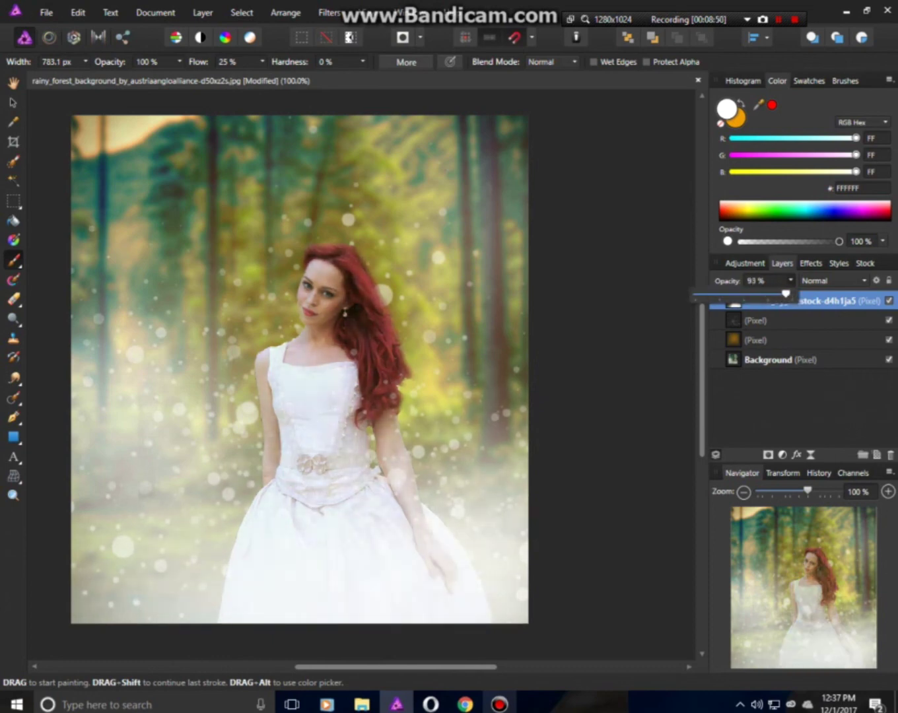
click(768, 359)
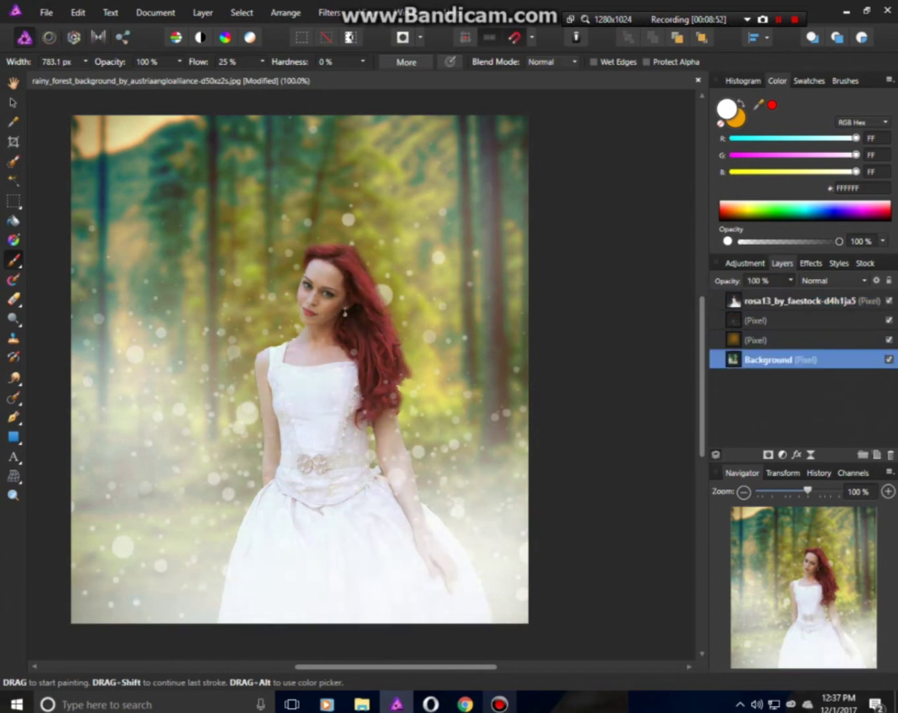
click(791, 281)
mouse_move(792, 293)
mouse_down()
mouse_move(775, 293)
mouse_move(782, 293)
mouse_up()
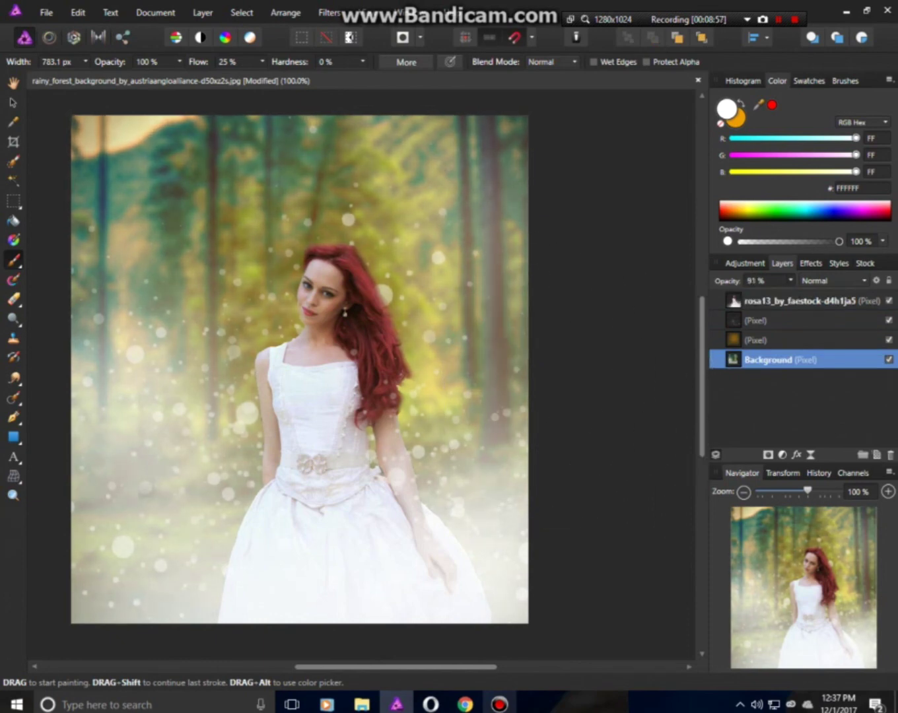
click(46, 13)
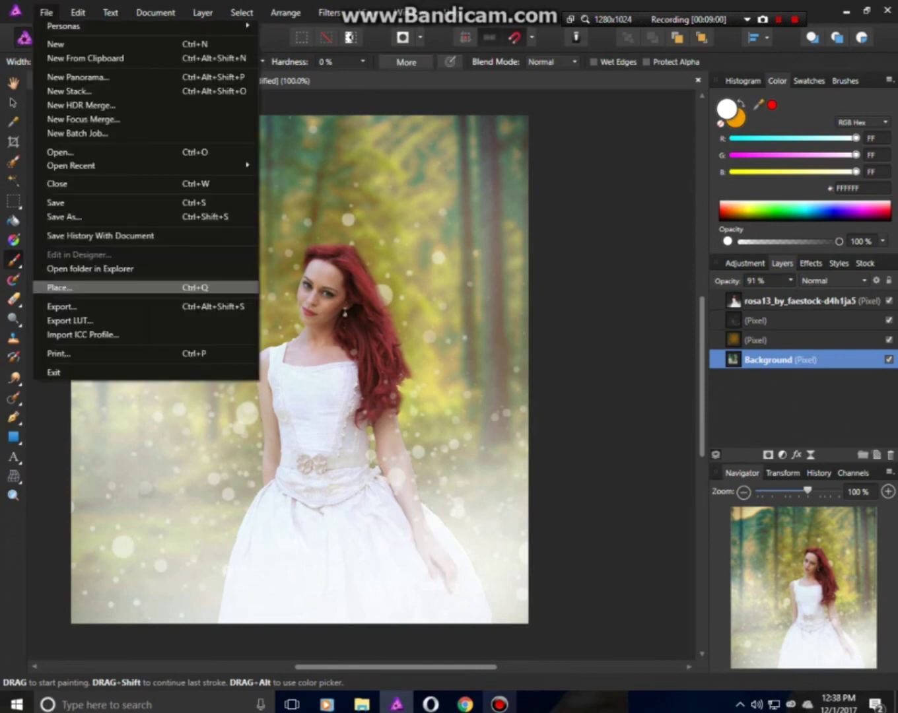
Save the artwork into Local Disk (E:) > workes, then close the document
click(59, 305)
key(Return)
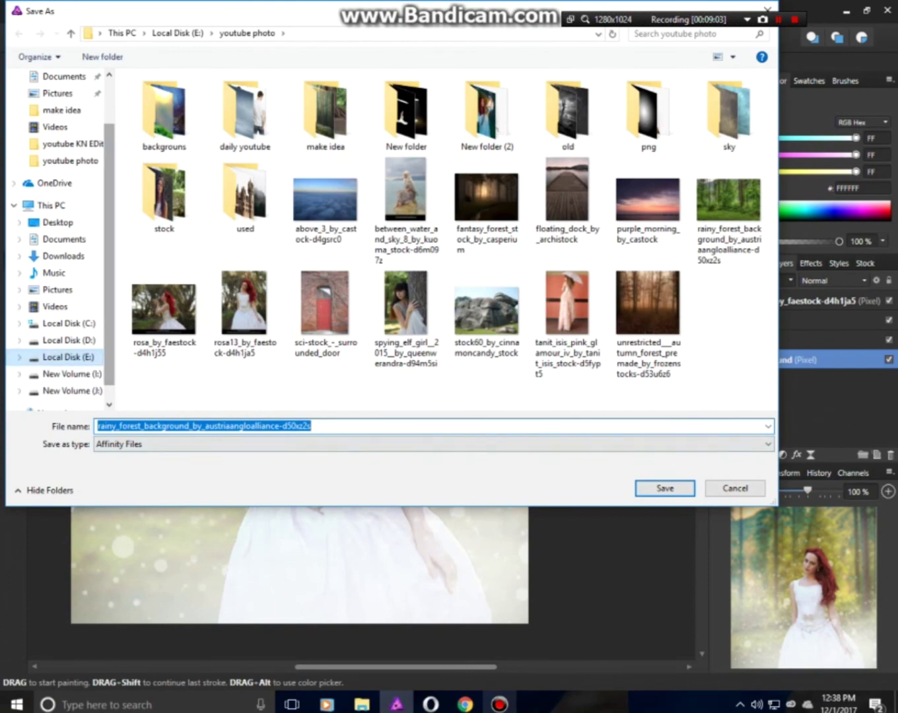
click(68, 356)
double_click(568, 112)
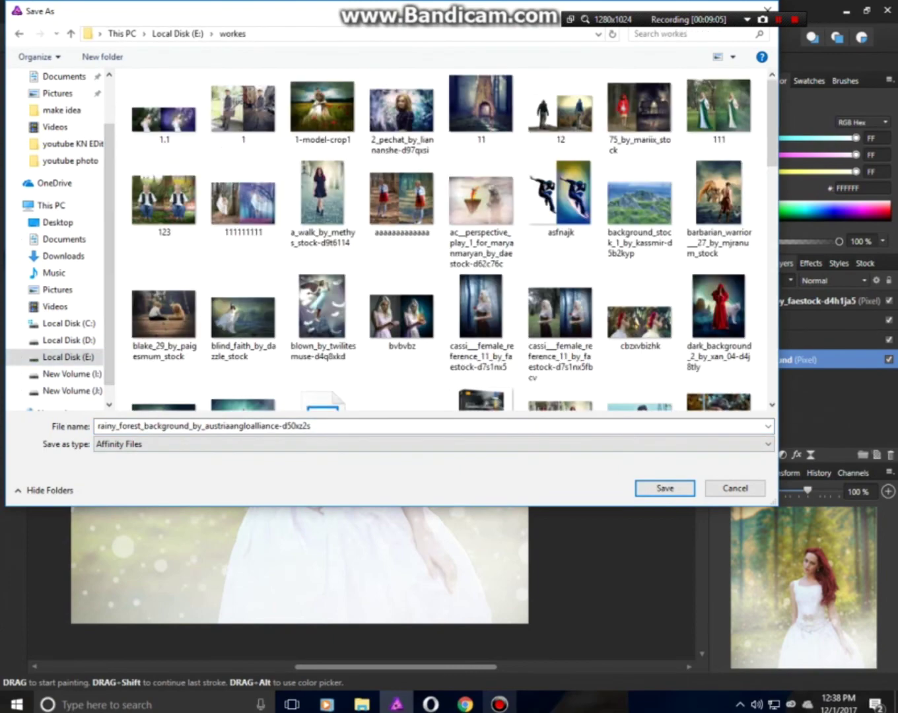
click(664, 488)
click(698, 80)
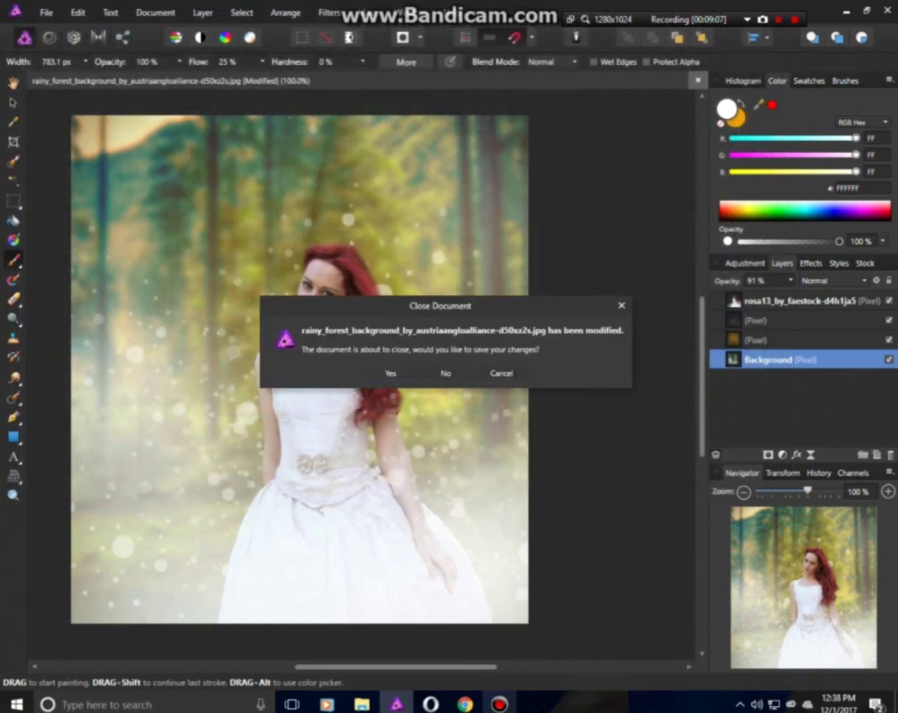